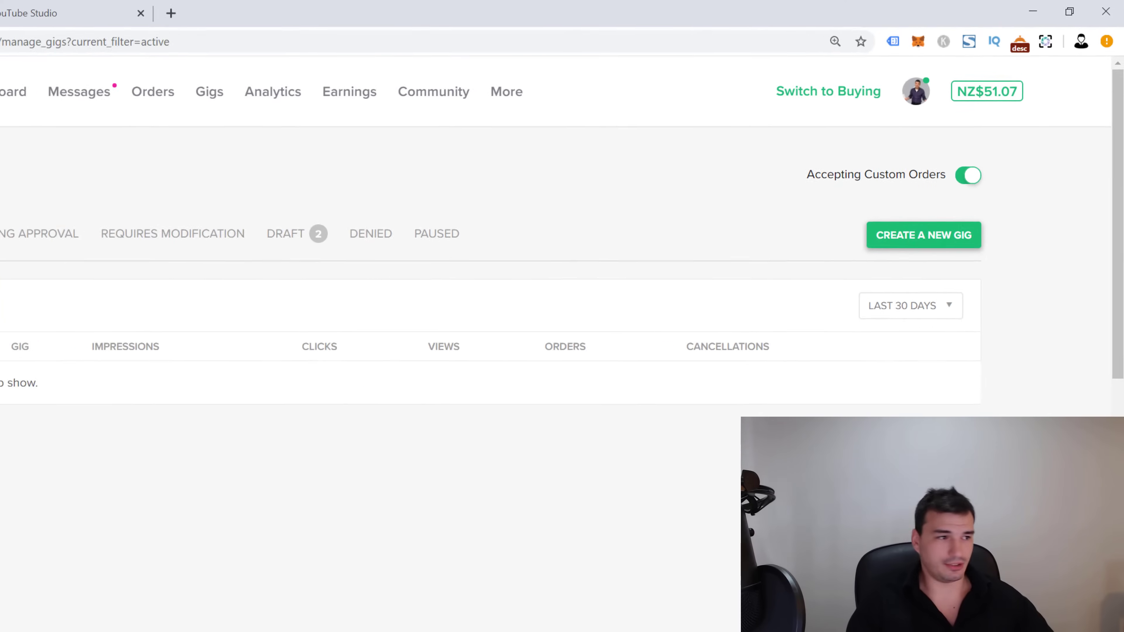
Create a new gig and title it "SEO your youtube video and improve your video rankings".
left_click(925, 234)
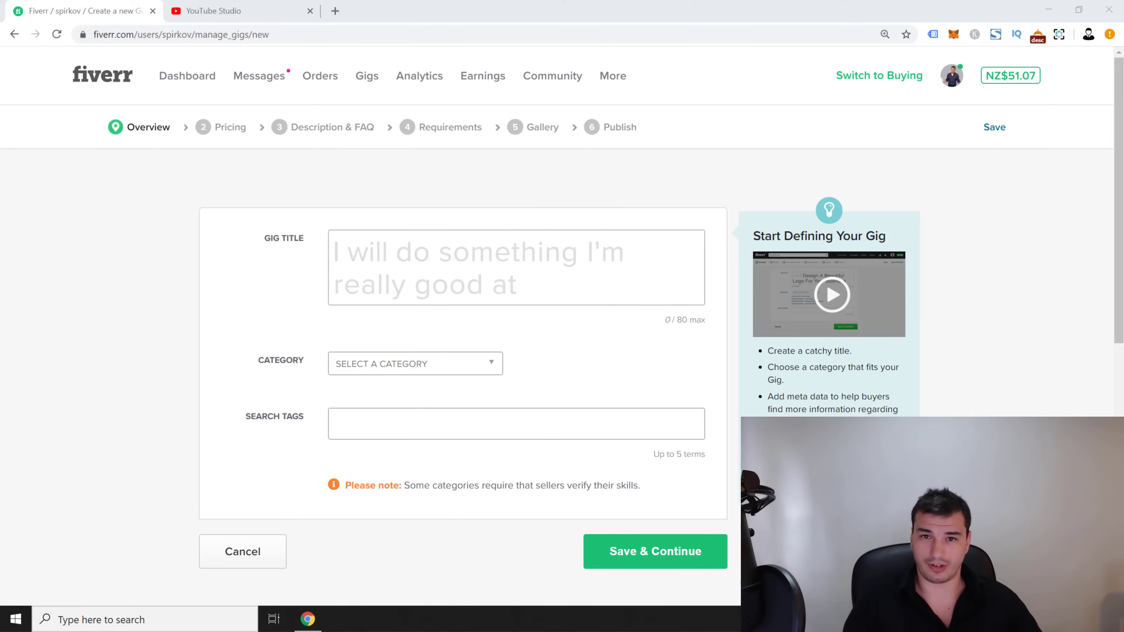
left_click(416, 260)
key("ctrl+v")
double_click(416, 259)
type("SEO")
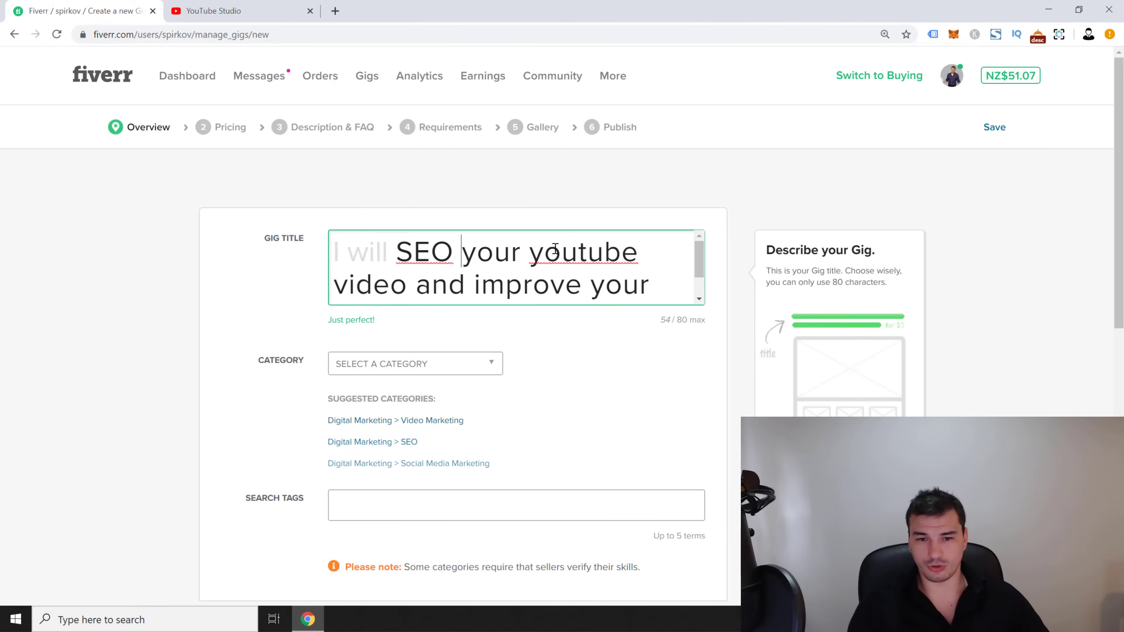
scroll(706, 268, "down", 1)
scroll(707, 269, "down", 1)
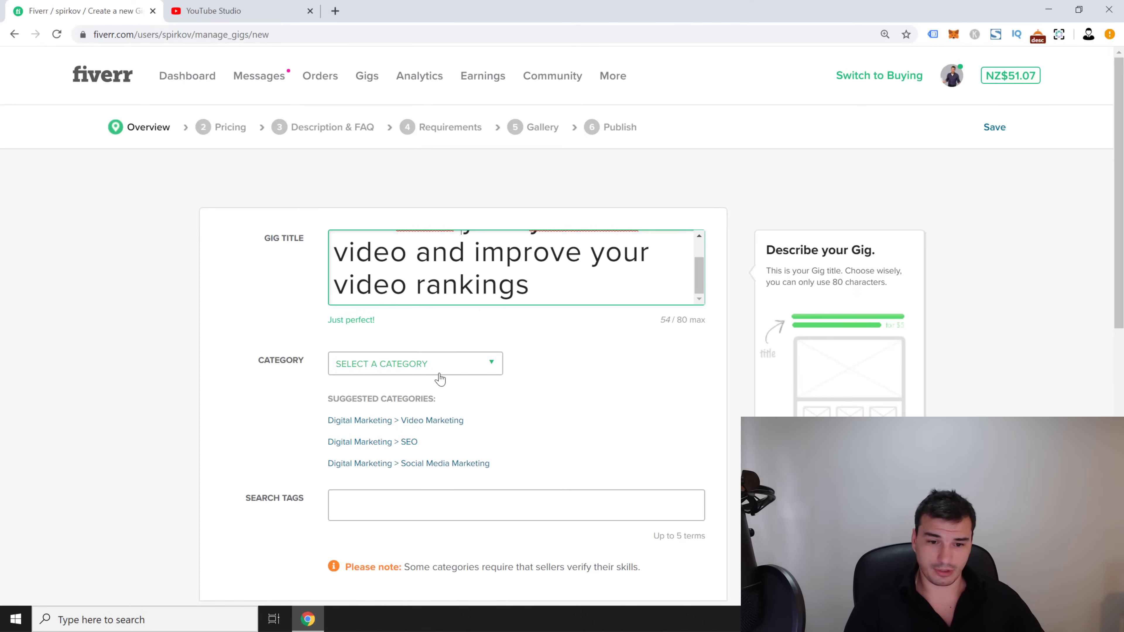
Set the gig's category to Digital Marketing > Video Marketing and its service type to Video SEO.
left_click(424, 421)
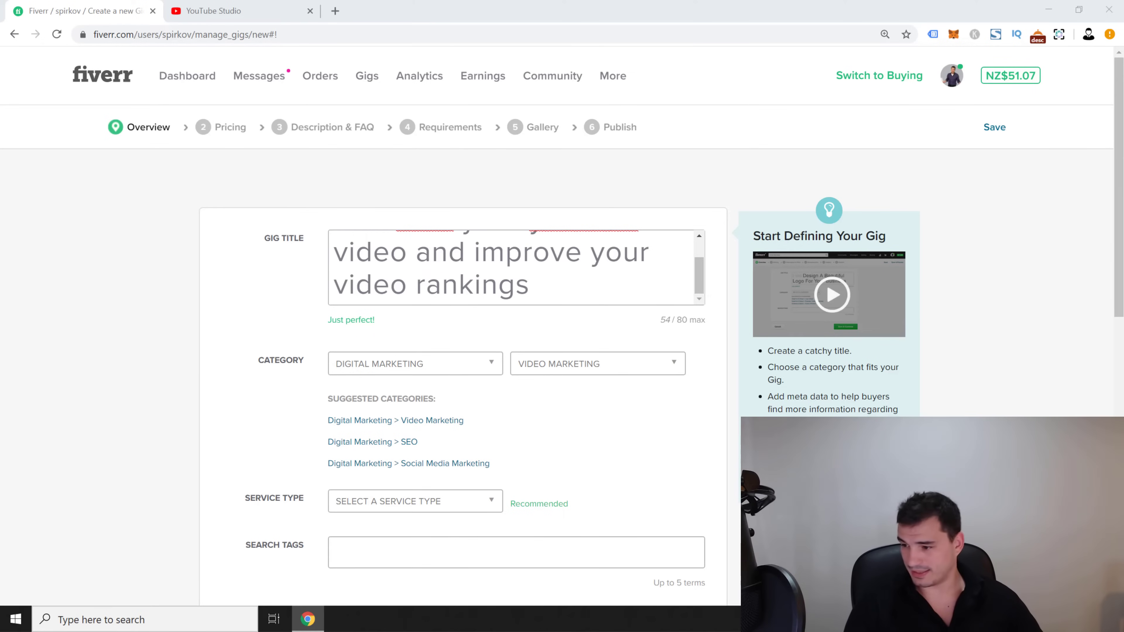
scroll(248, 443, "down", 3)
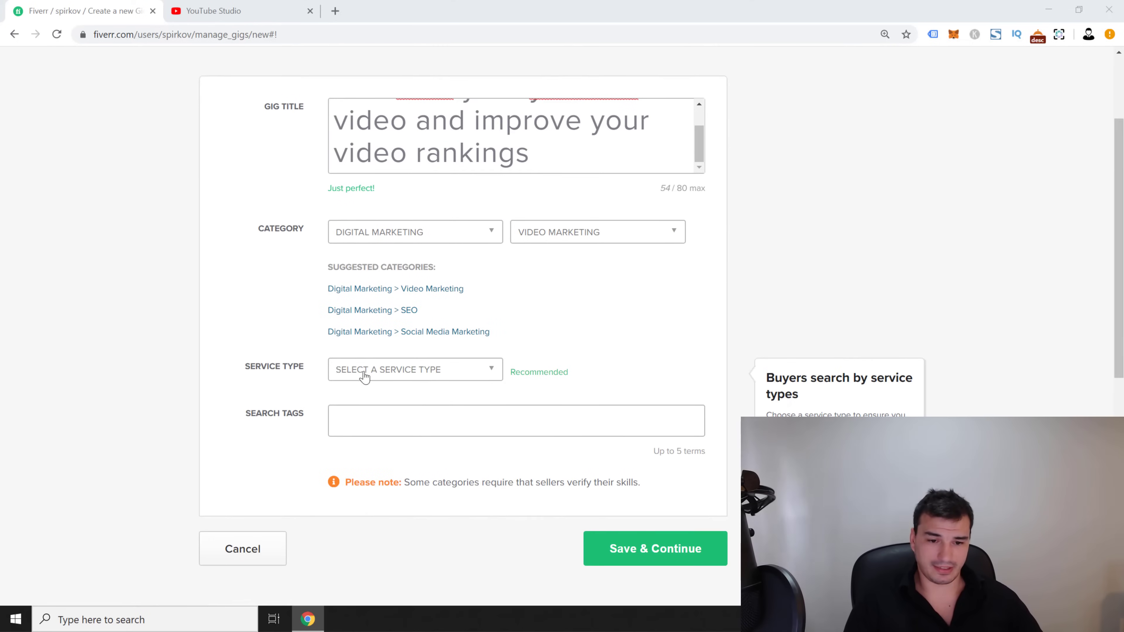
left_click(421, 377)
left_click(383, 476)
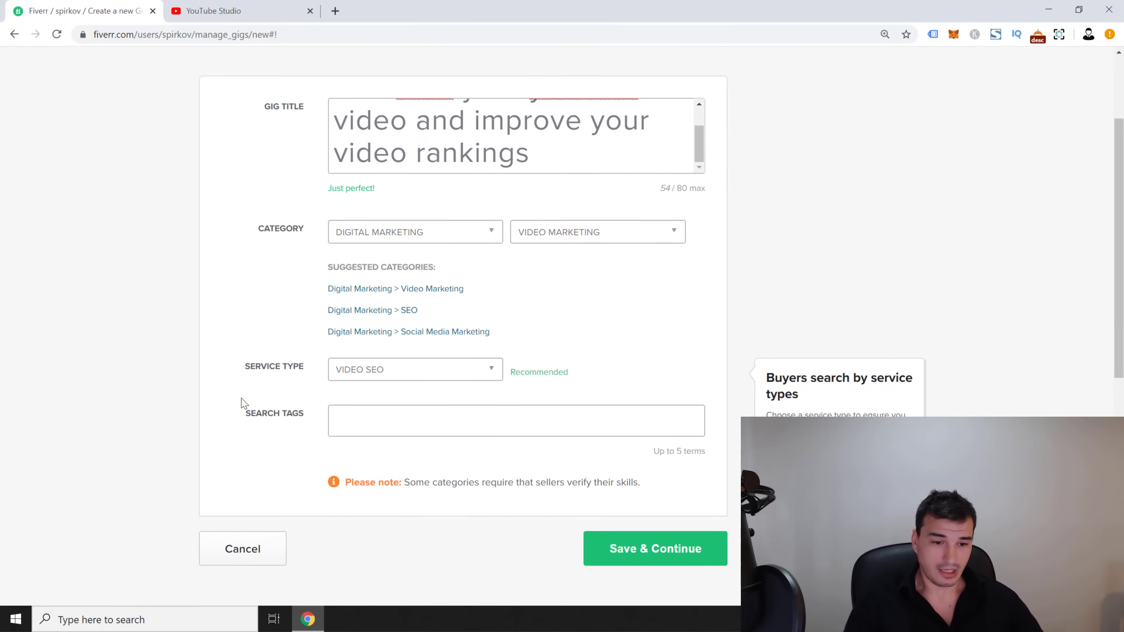
Add the search tags "Youtube", "Youtube SEO" and "Youtube promotion" to the gig.
left_click(376, 437)
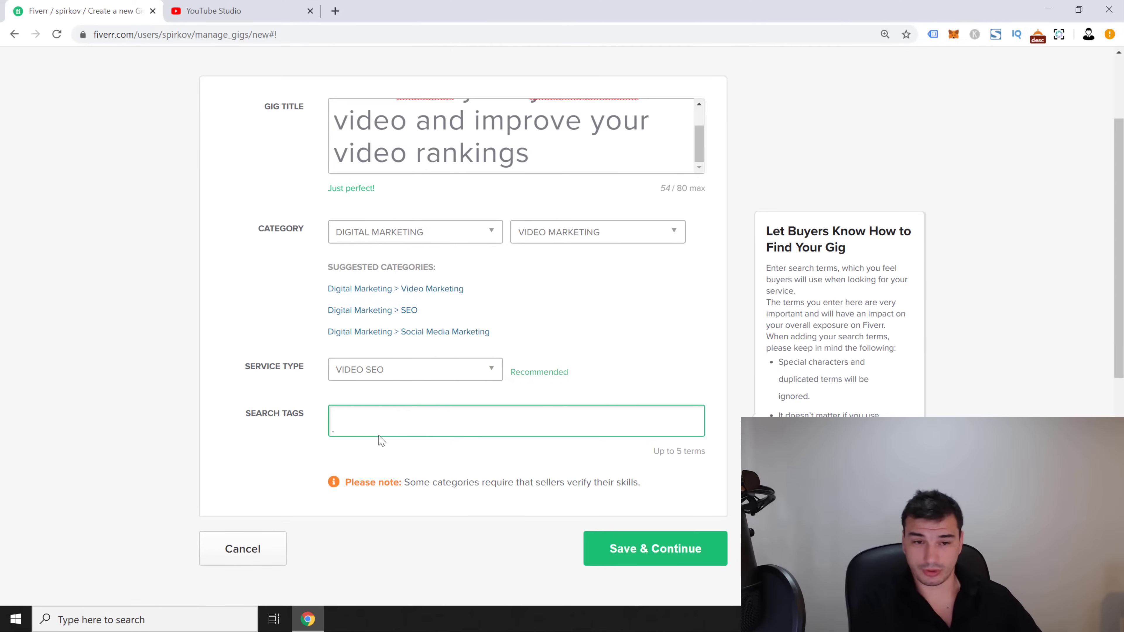
type("Y")
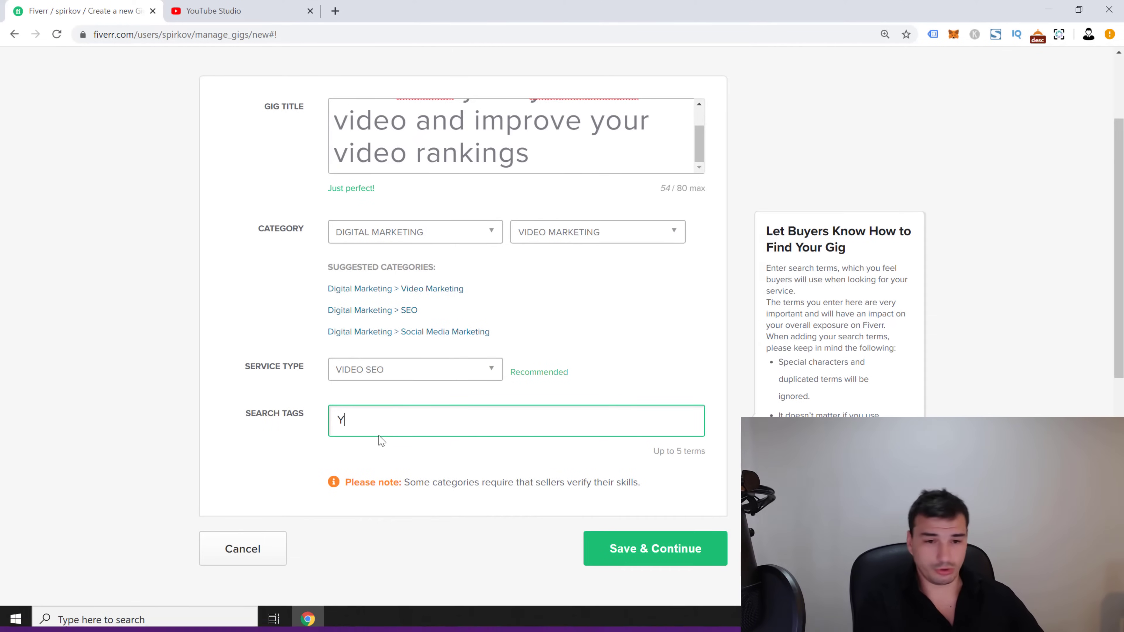
type("outub")
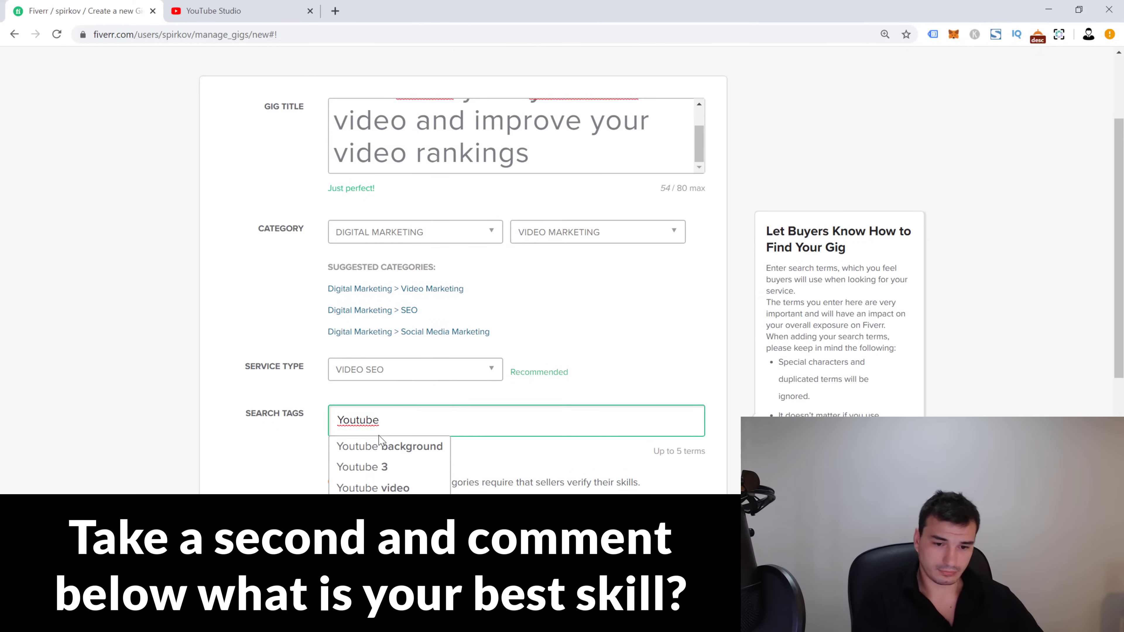
type("e")
key("Return")
type("Youtube SEO")
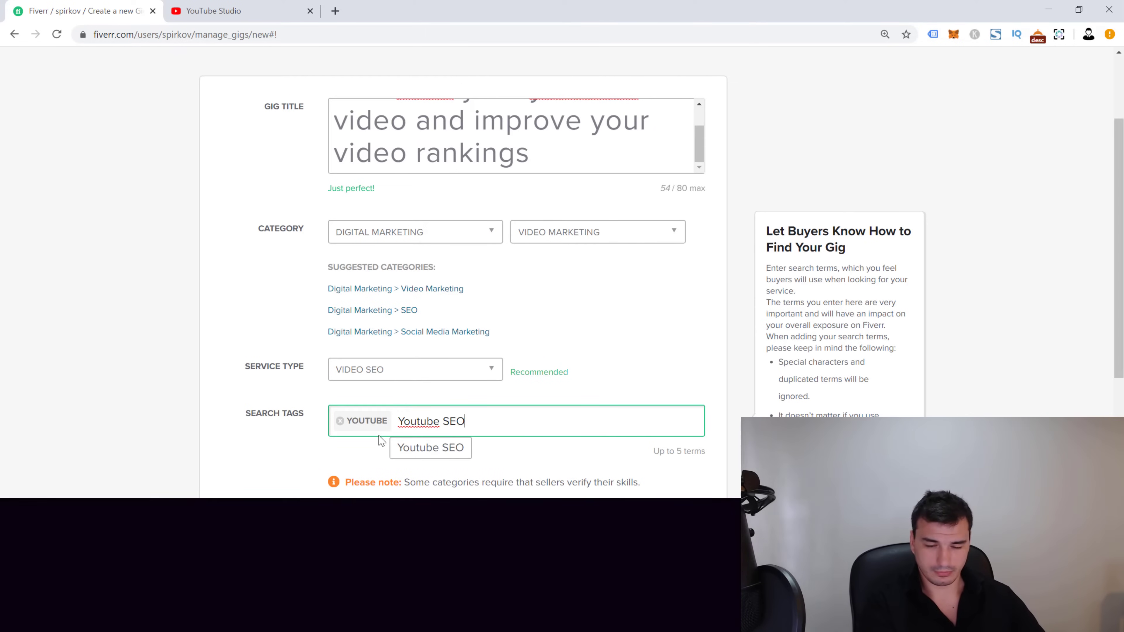
key("Return")
type("Y")
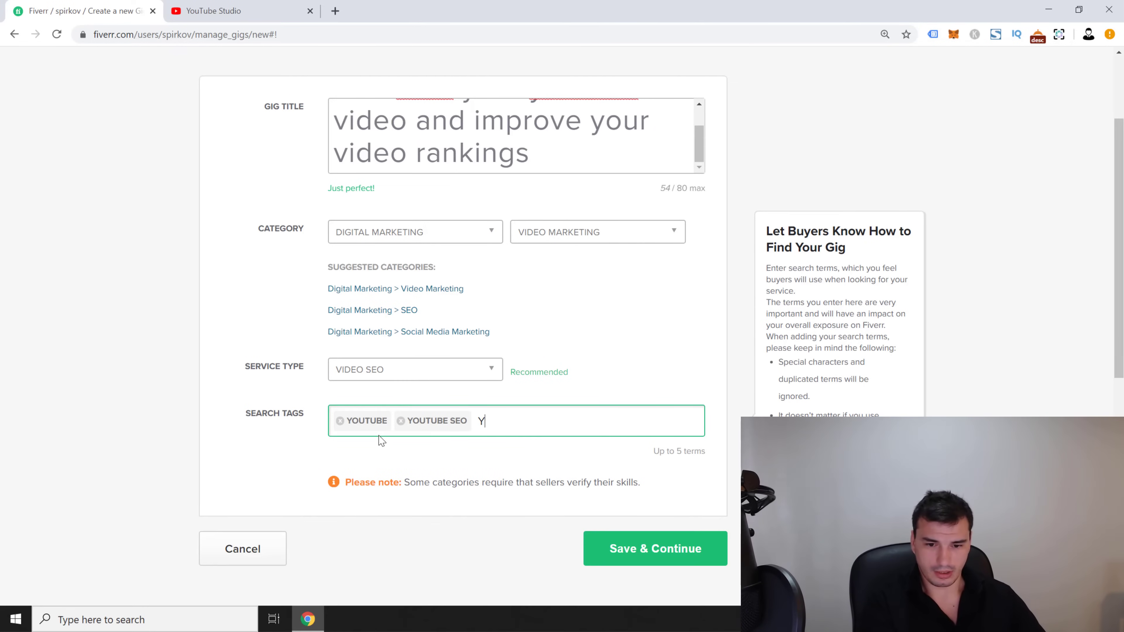
type("outube prmotion")
key("Return")
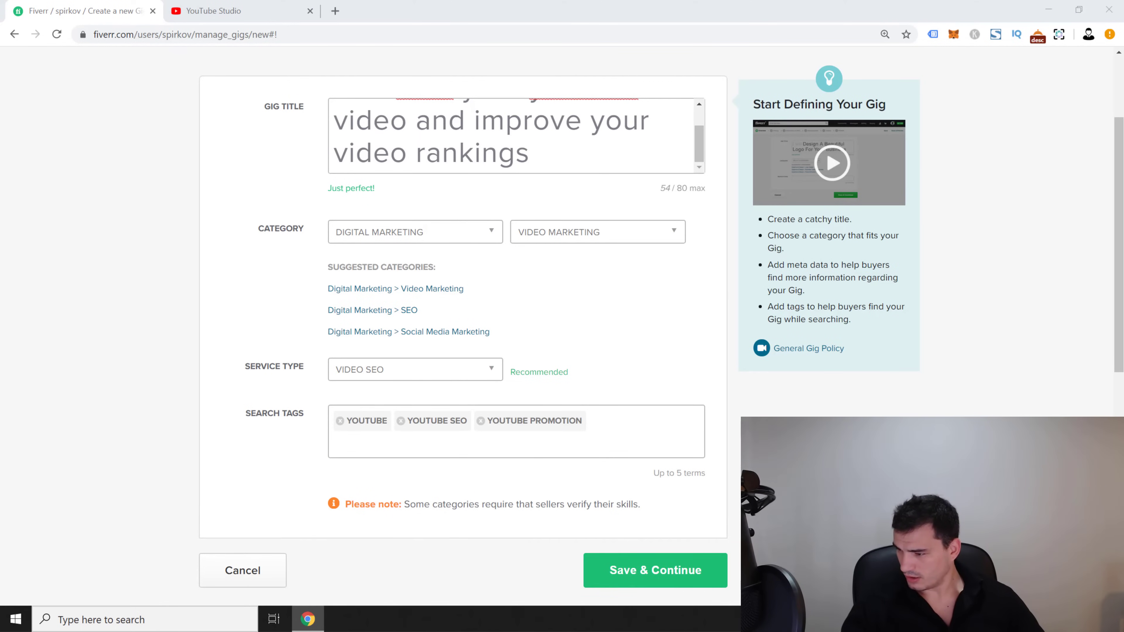
Add two more search tags to the gig, "video SEO" and "YouTube Specialist".
left_click(537, 451)
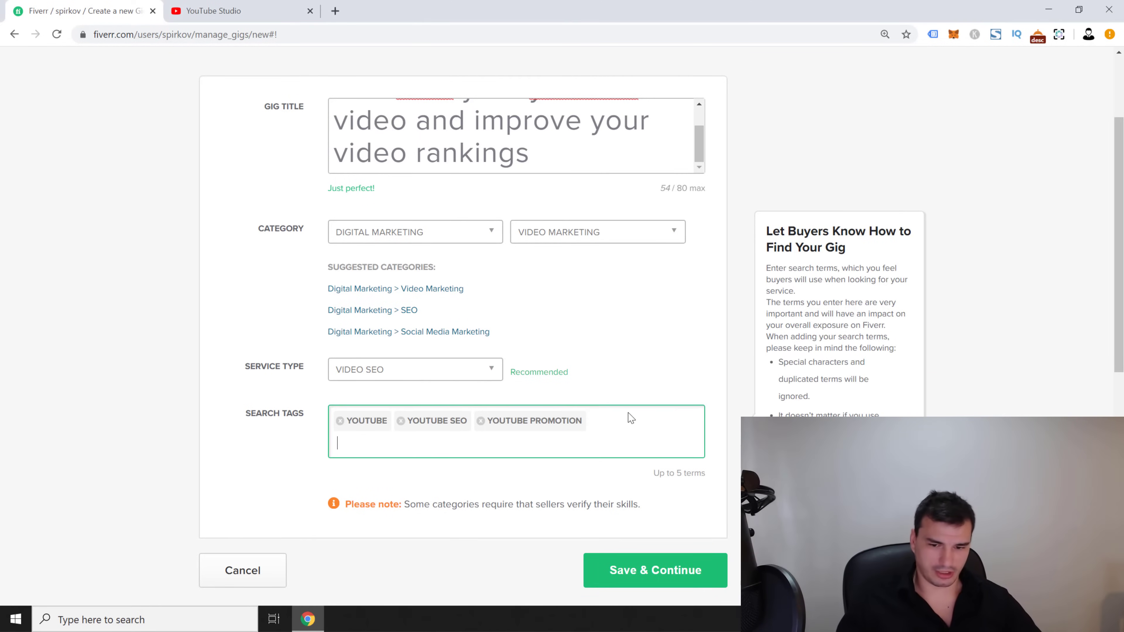
type("video SEO")
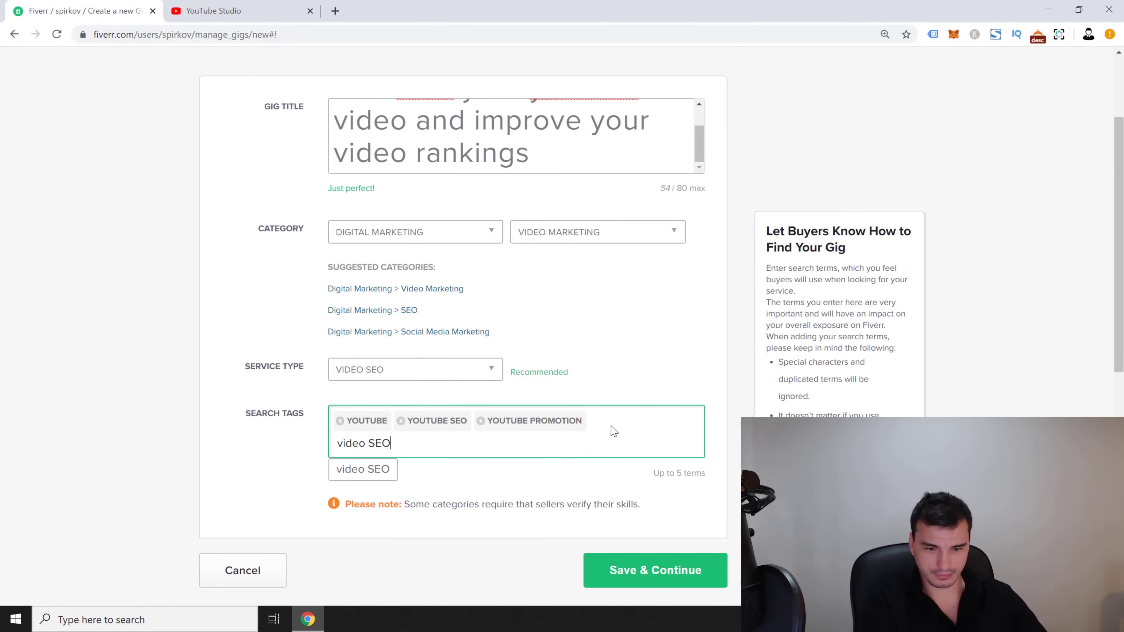
key("Return")
type("YouTu")
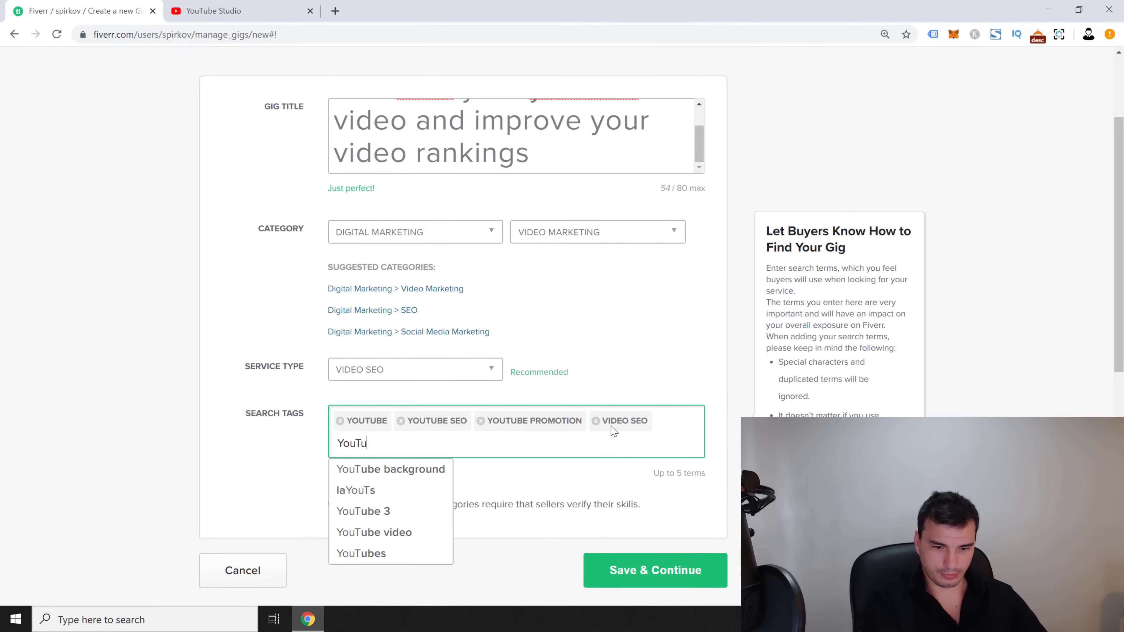
type("be Specialist")
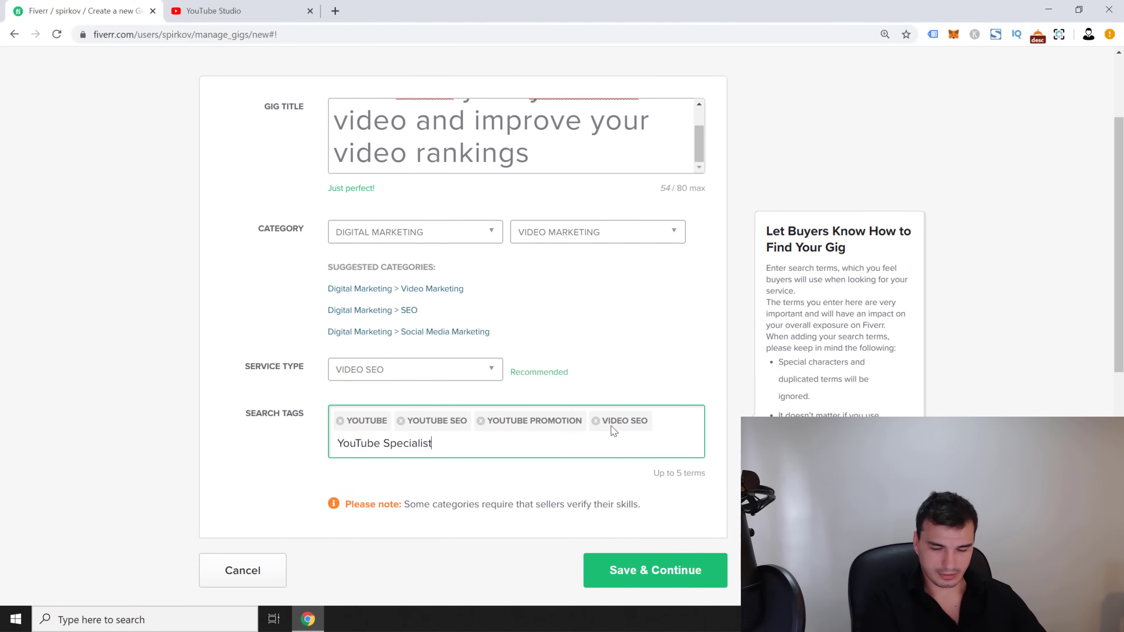
key("Return")
left_click(308, 209)
Review the completed gig overview, save it and continue to the pricing stage.
scroll(695, 371, "down", 2)
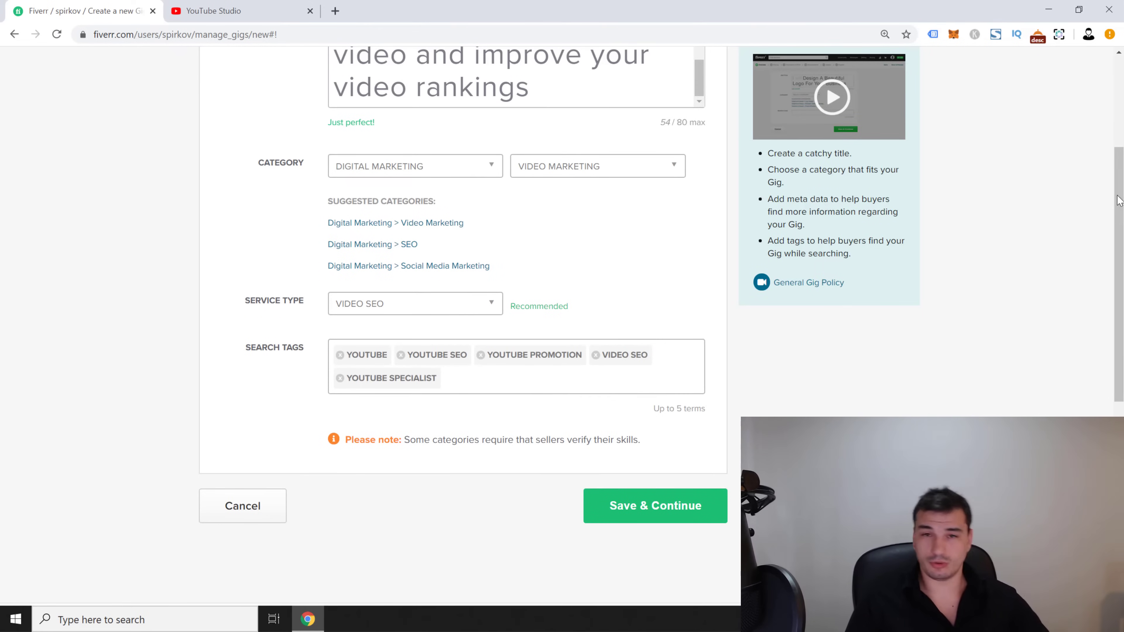
left_click_drag(1118, 200, 1101, 109)
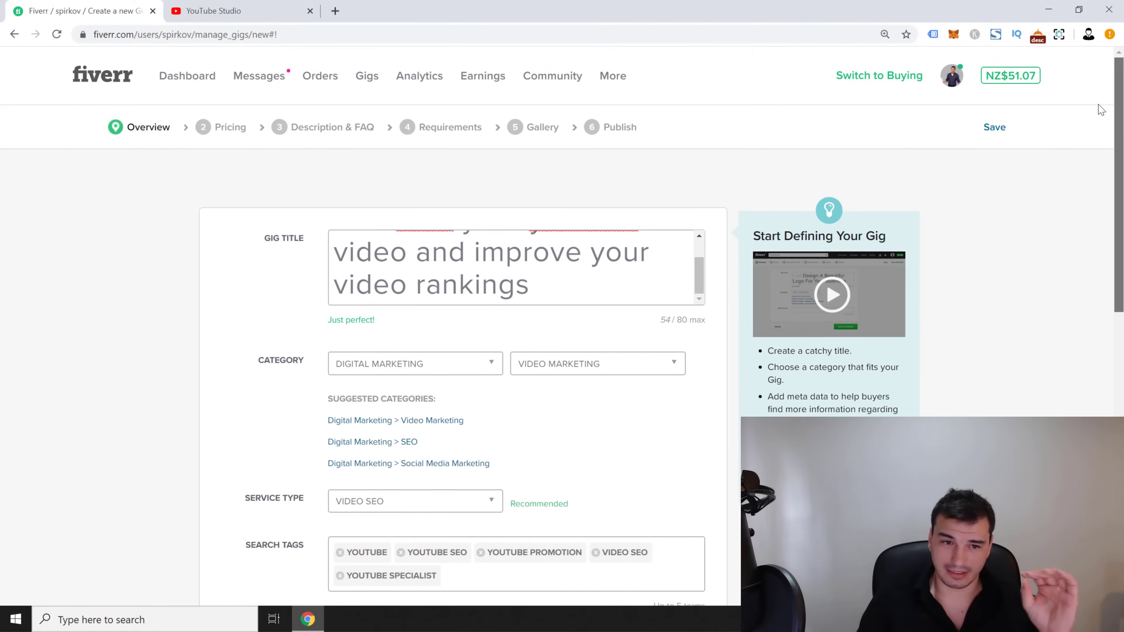
scroll(1018, 133, "down", 1)
left_click_drag(708, 225, 709, 204)
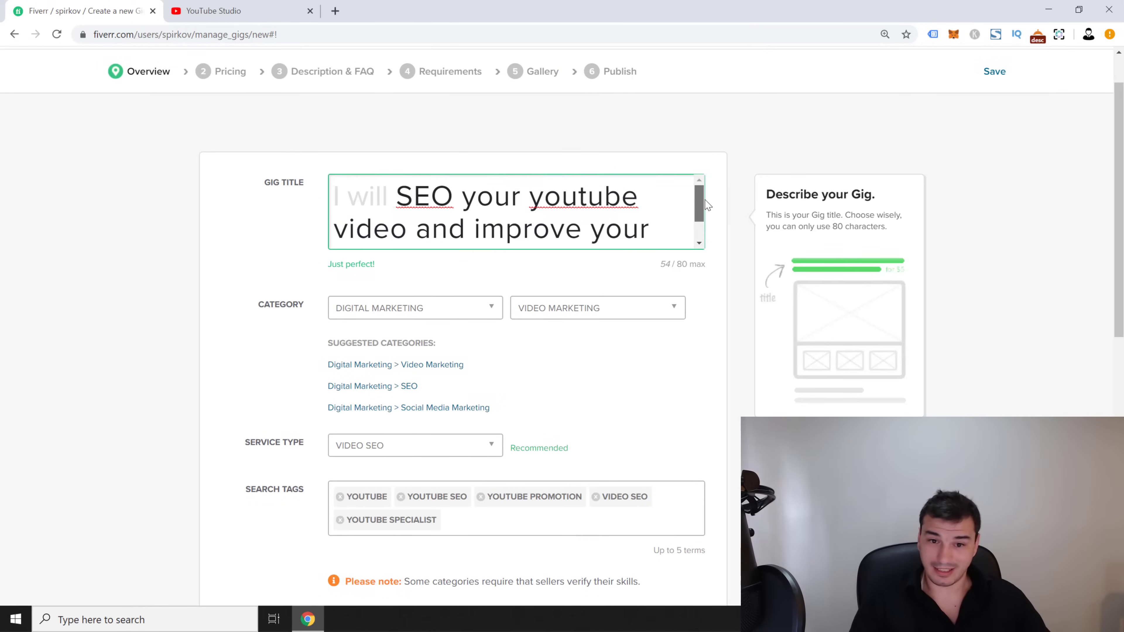
scroll(696, 197, "down", 1)
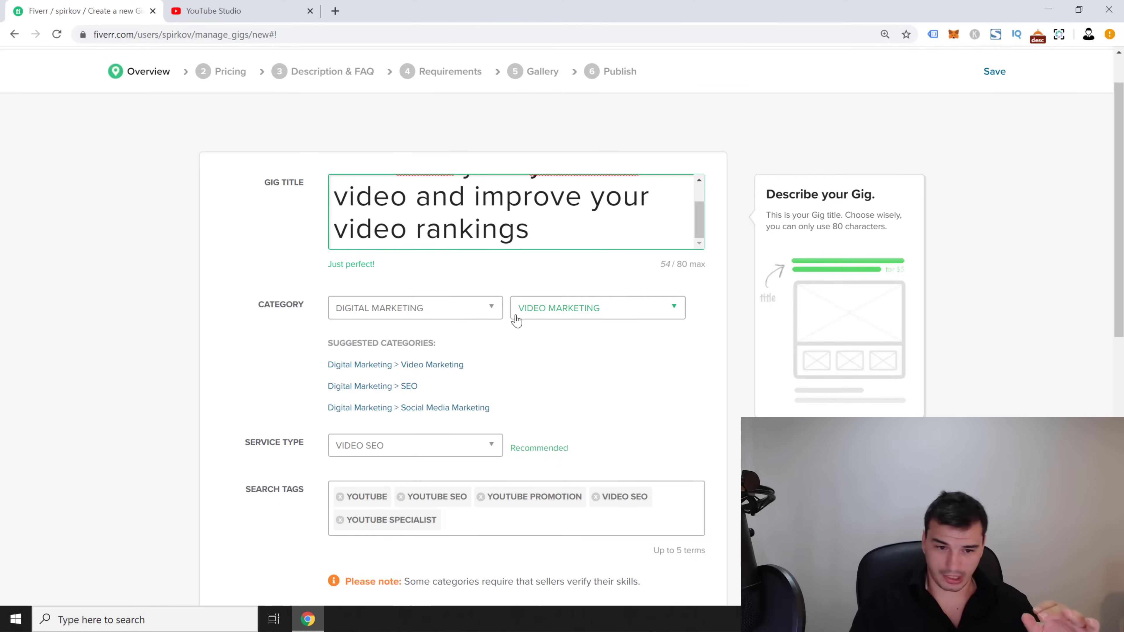
scroll(322, 375, "down", 1)
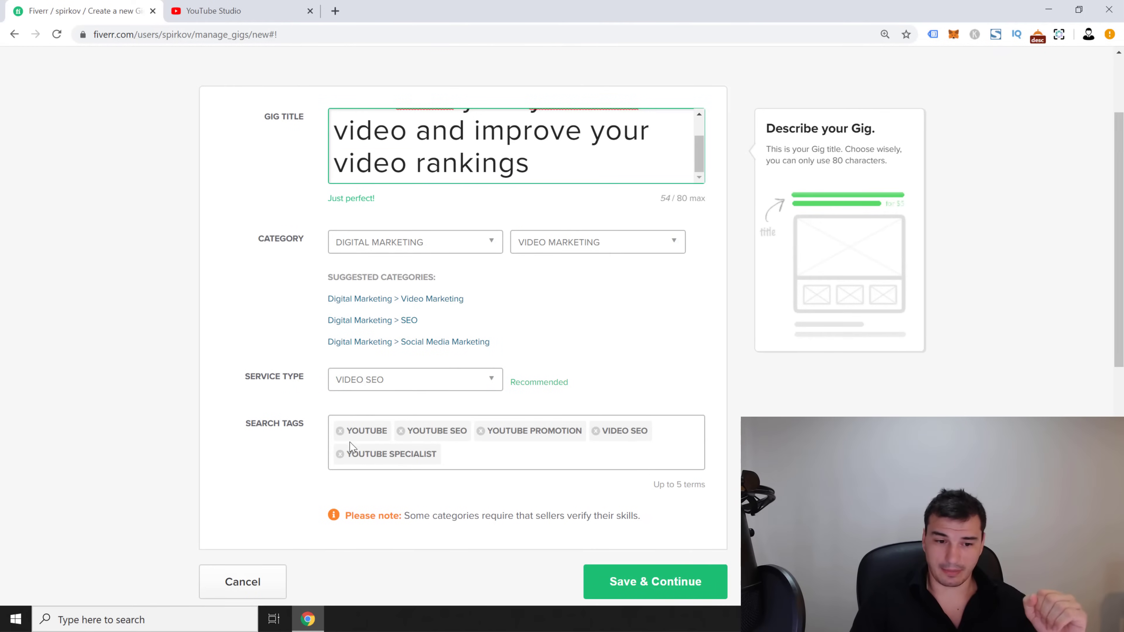
scroll(510, 461, "down", 3)
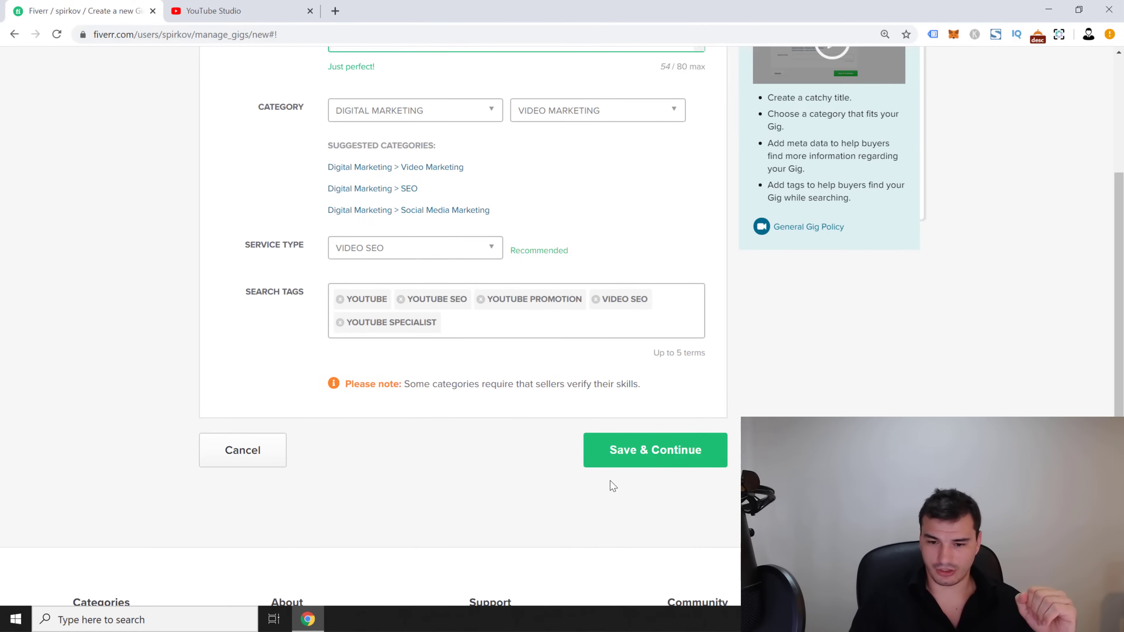
left_click(632, 460)
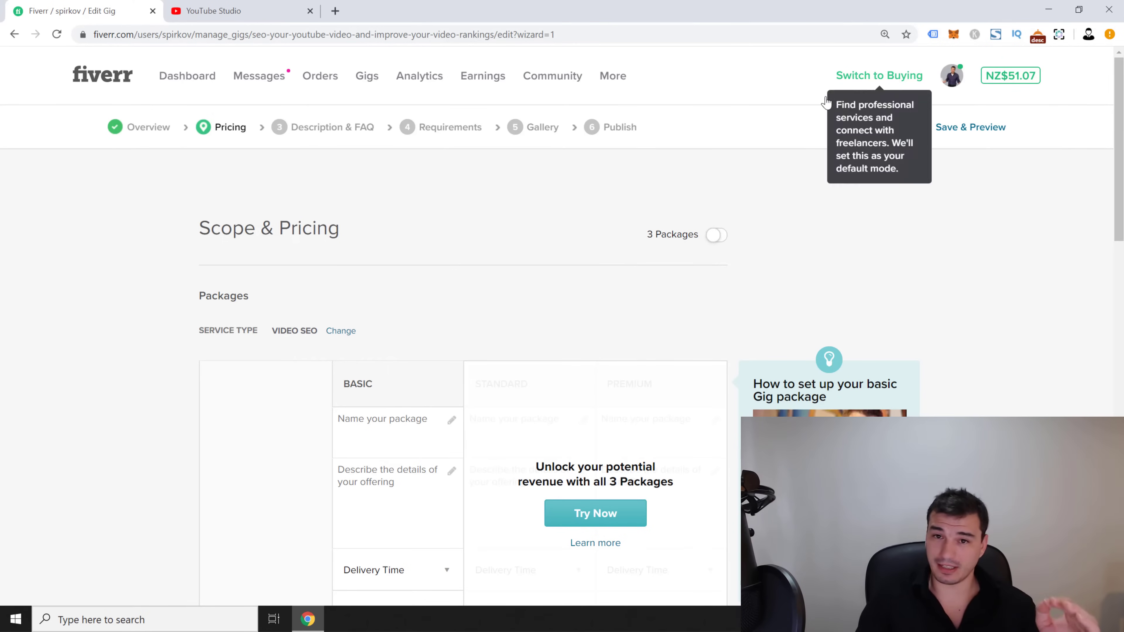
Enable three packages for the gig, dismiss the introduction and name the Basic package "Basic YouTube Package".
left_click(716, 235)
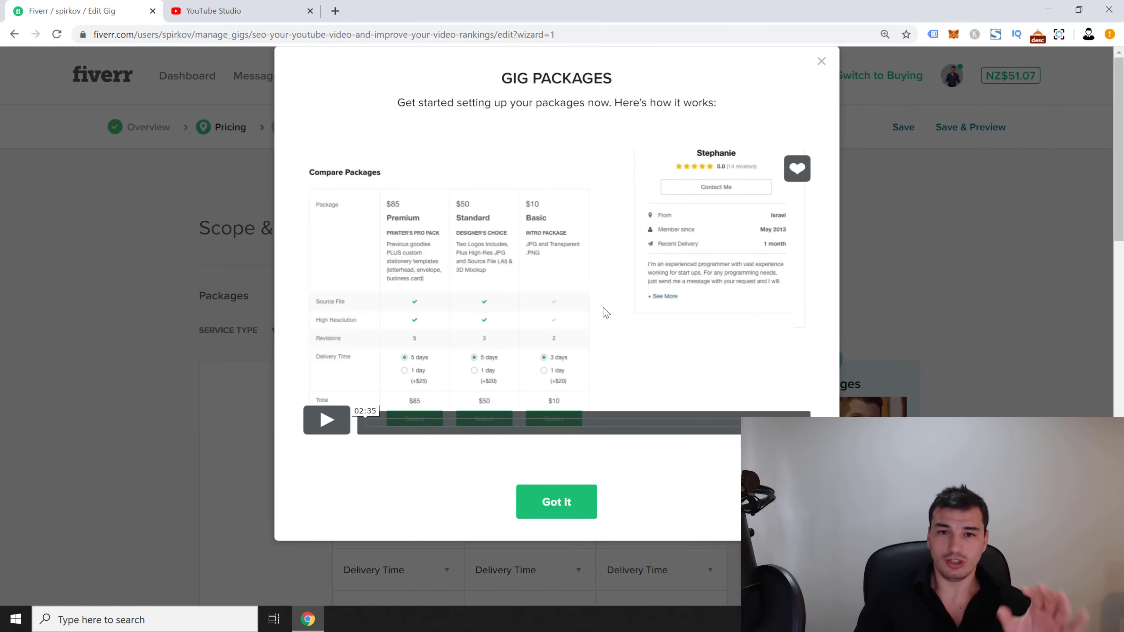
left_click(821, 62)
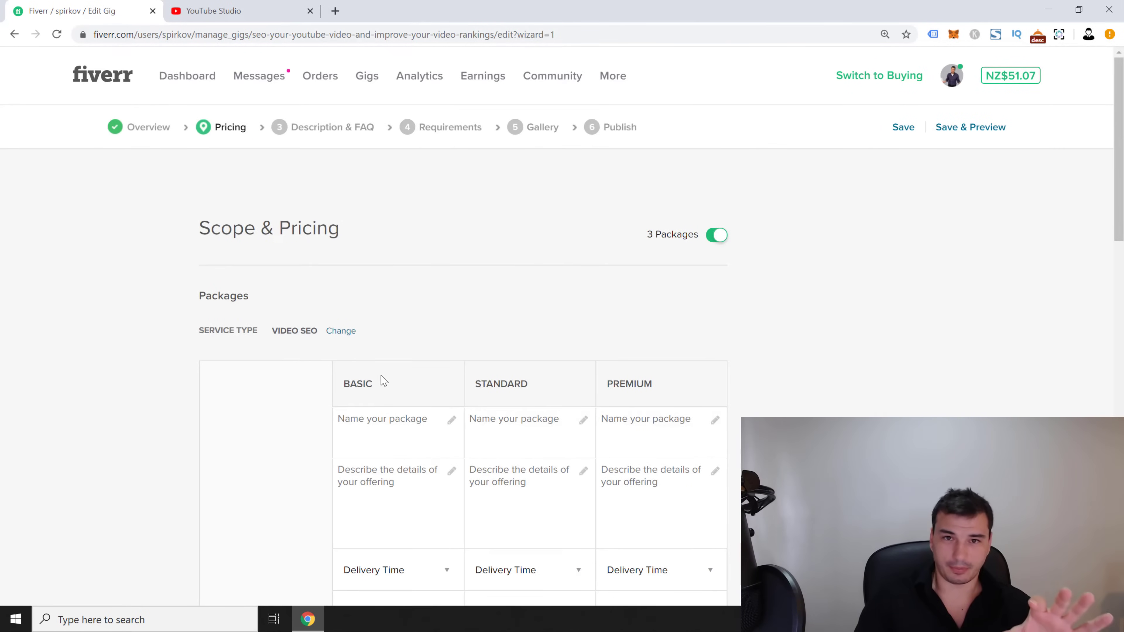
scroll(434, 276, "down", 3)
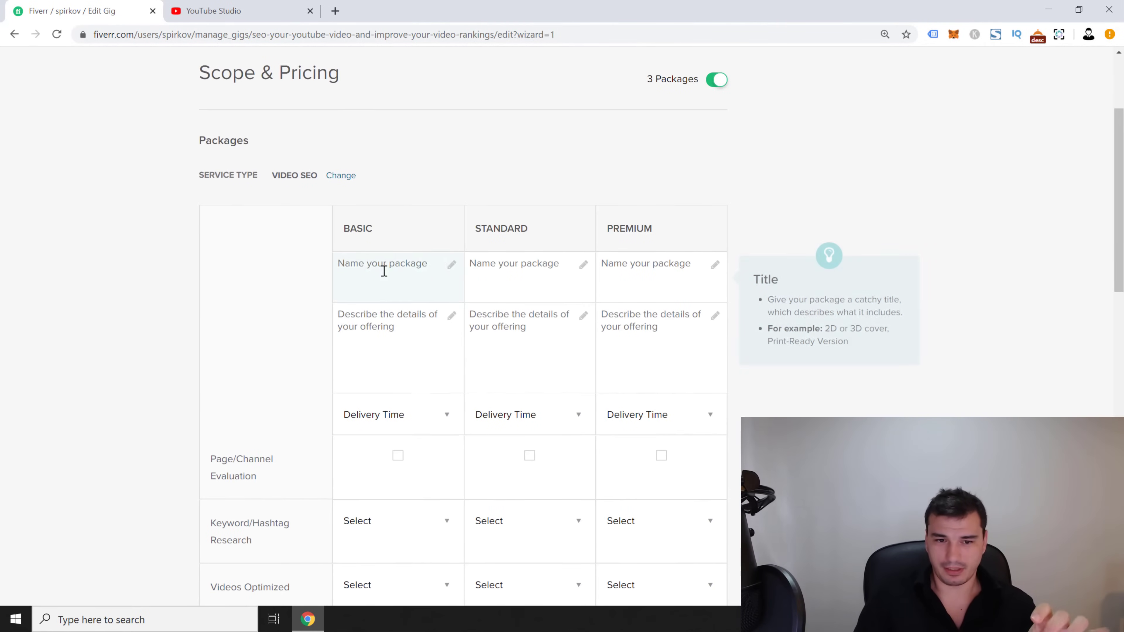
left_click(415, 276)
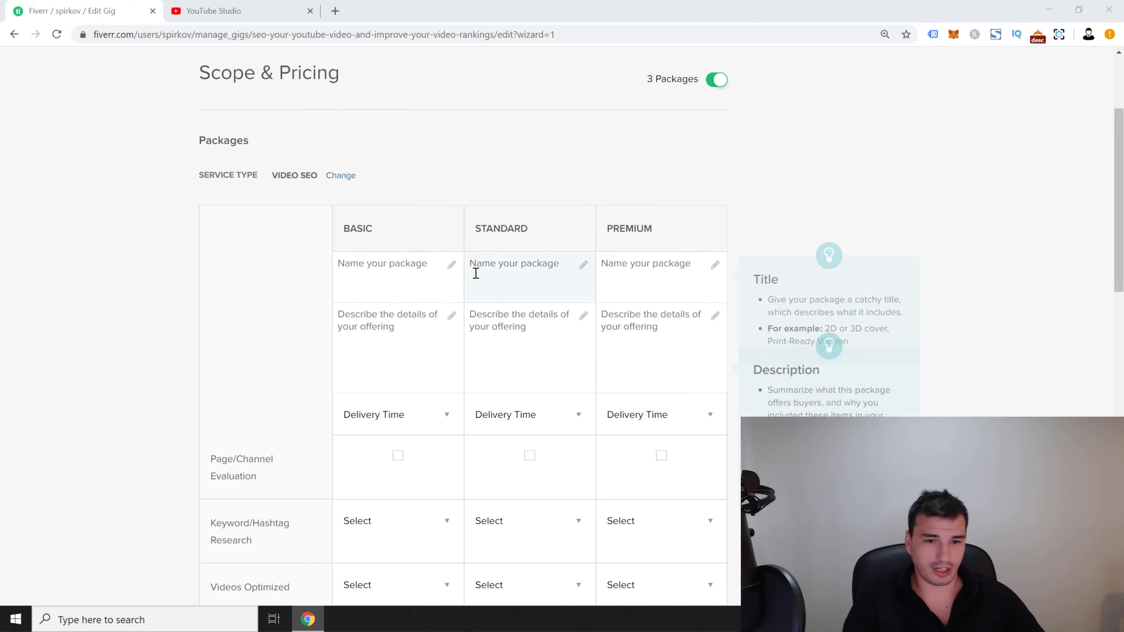
left_click(439, 277)
Name the Standard package "Standard YouTube Package" and the Premium package "Premium YouTube Package".
left_click(541, 274)
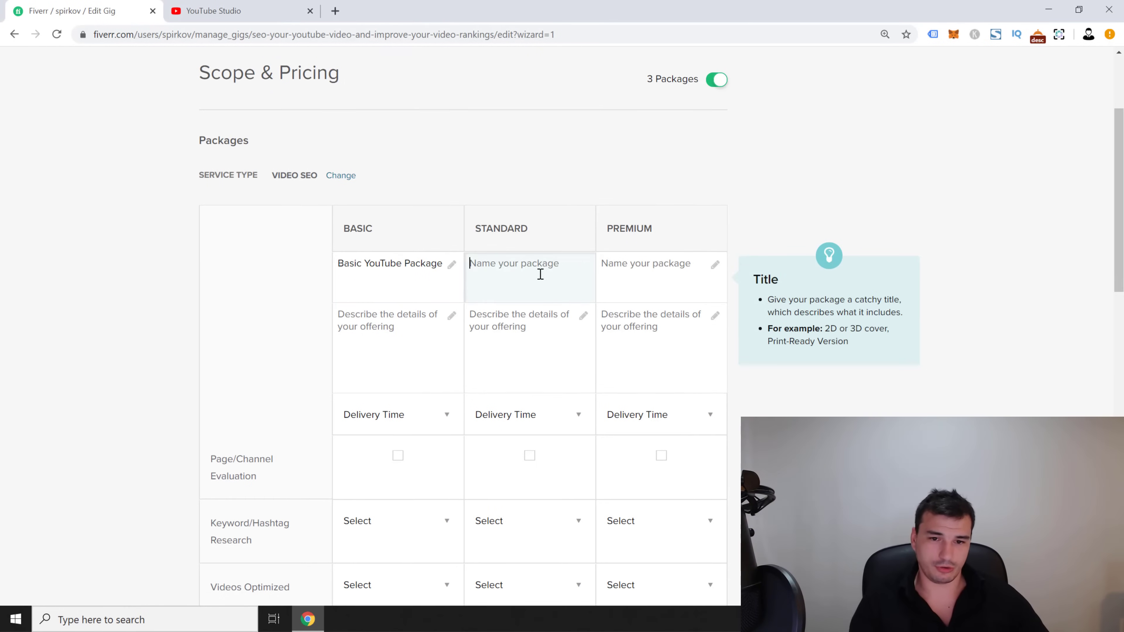
left_click(643, 293)
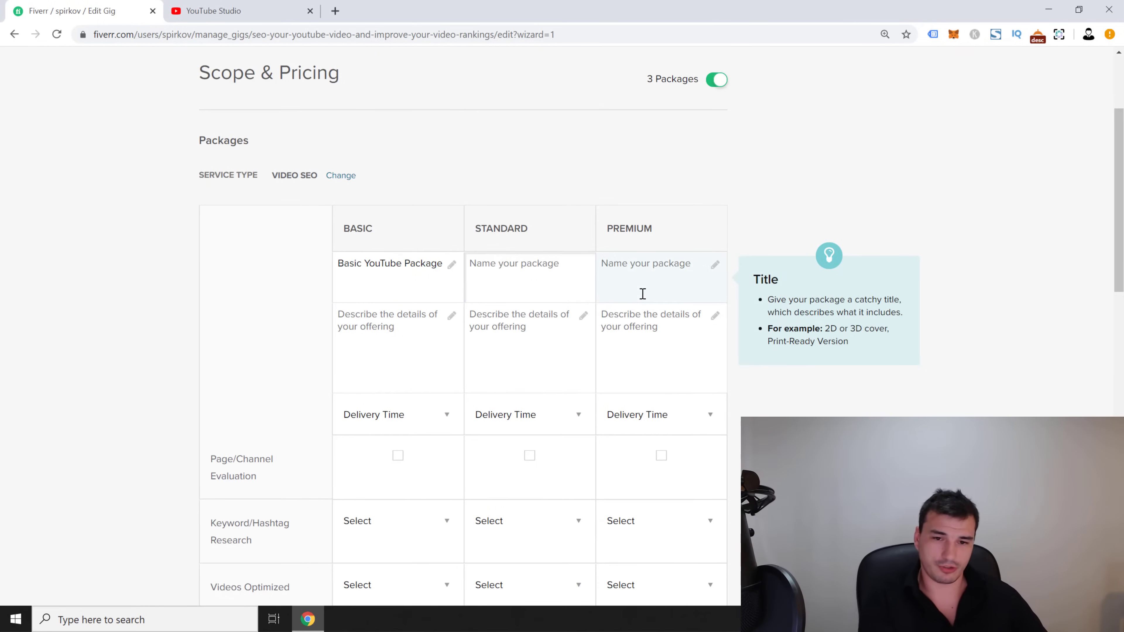
type("Stad")
key("BackSpace")
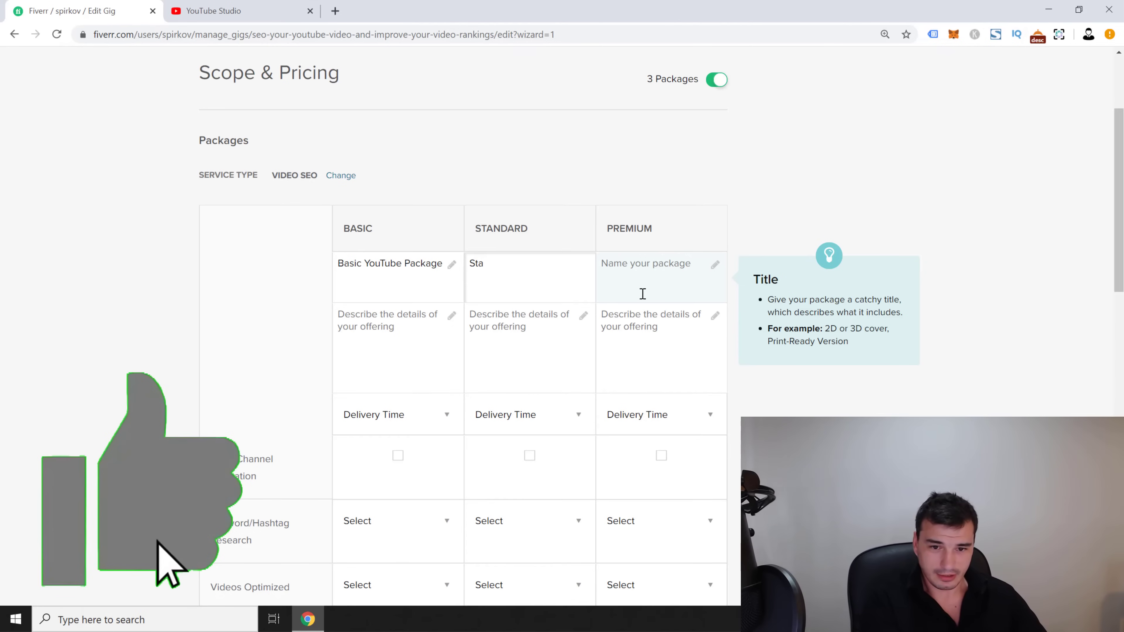
type("ndarddYo")
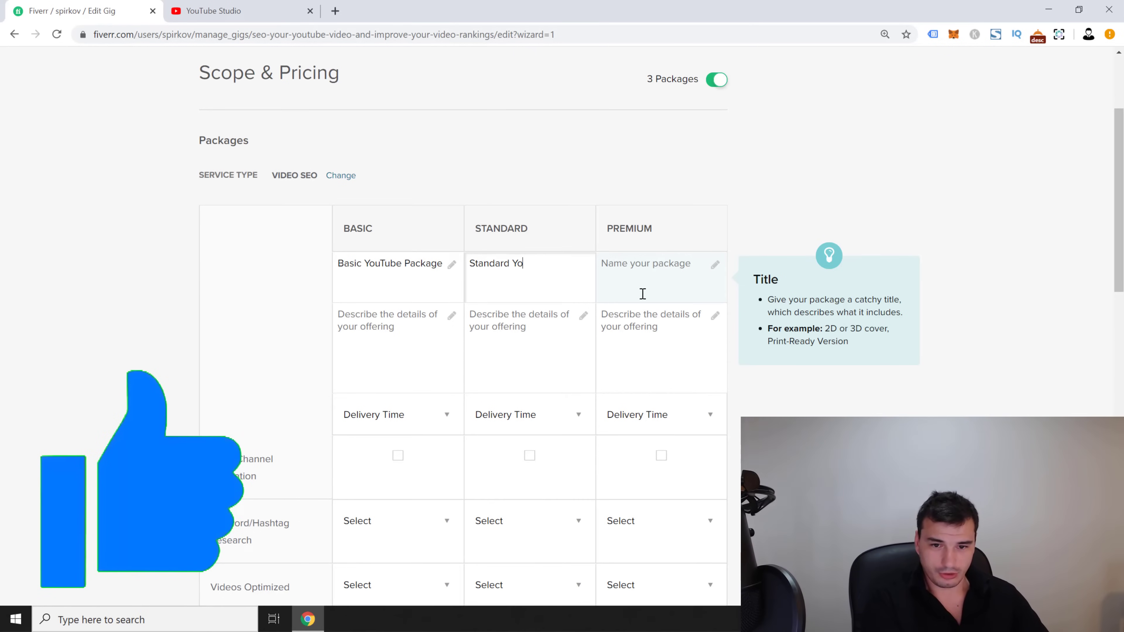
type("uTube Package")
left_click(642, 294)
type("Premium YouTube")
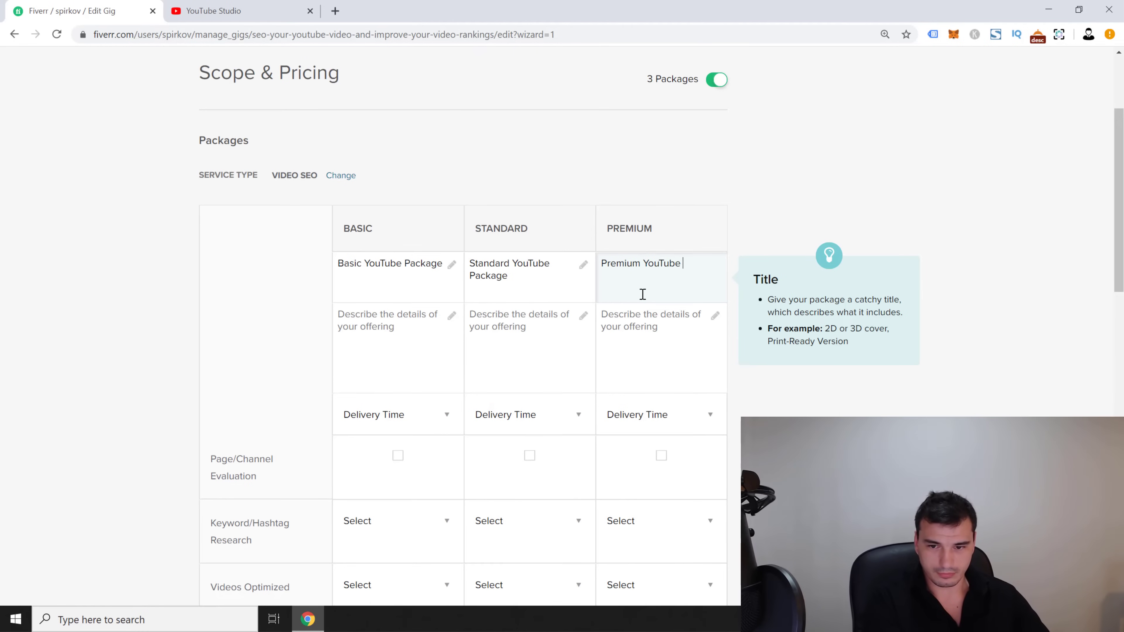
type(" Package")
Describe the Basic package as "The perfect gig to start building authority to your YouTube channel. Designed for videos up to 7 min".
key("Tab")
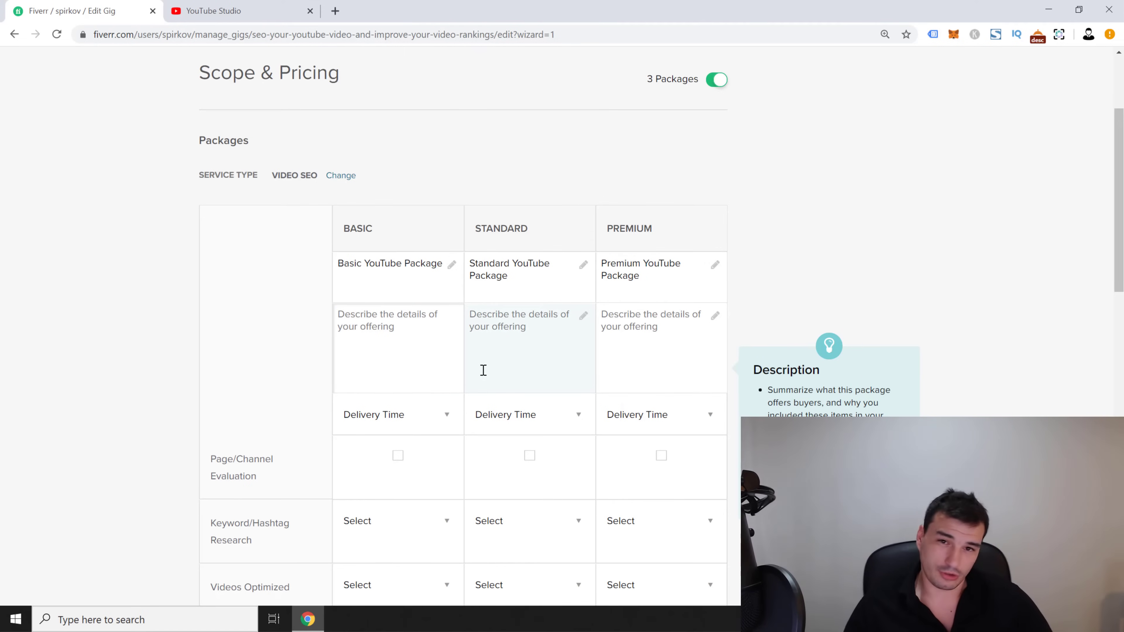
left_click(1044, 404)
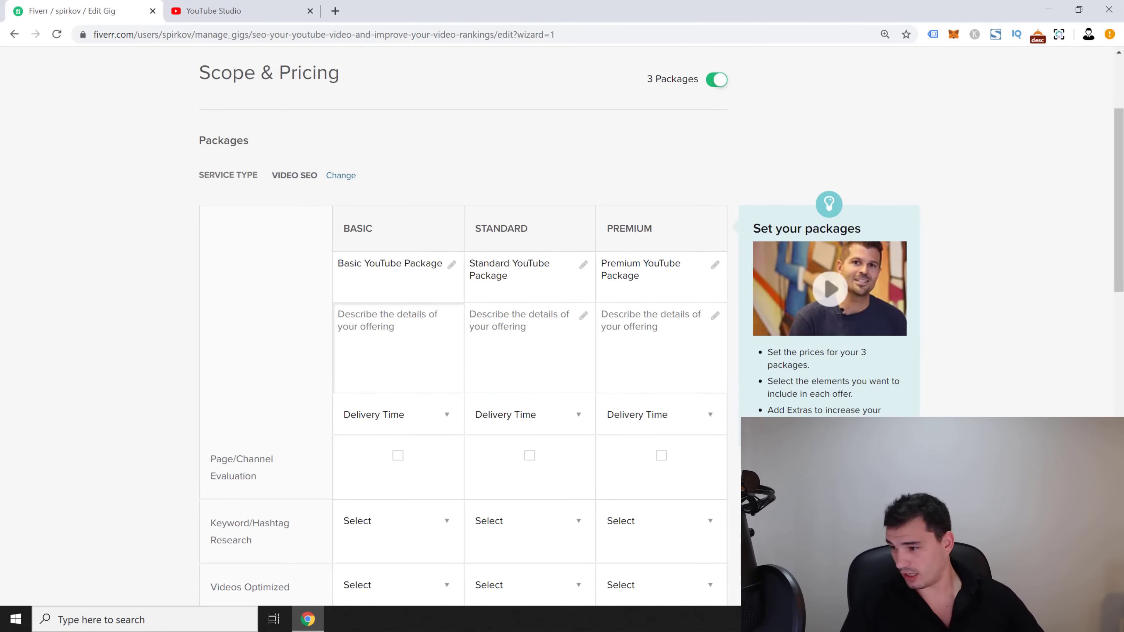
left_click(386, 333)
type("The perfect gig to start building authority to your YouTube channel. Designed for videos up to 7 min")
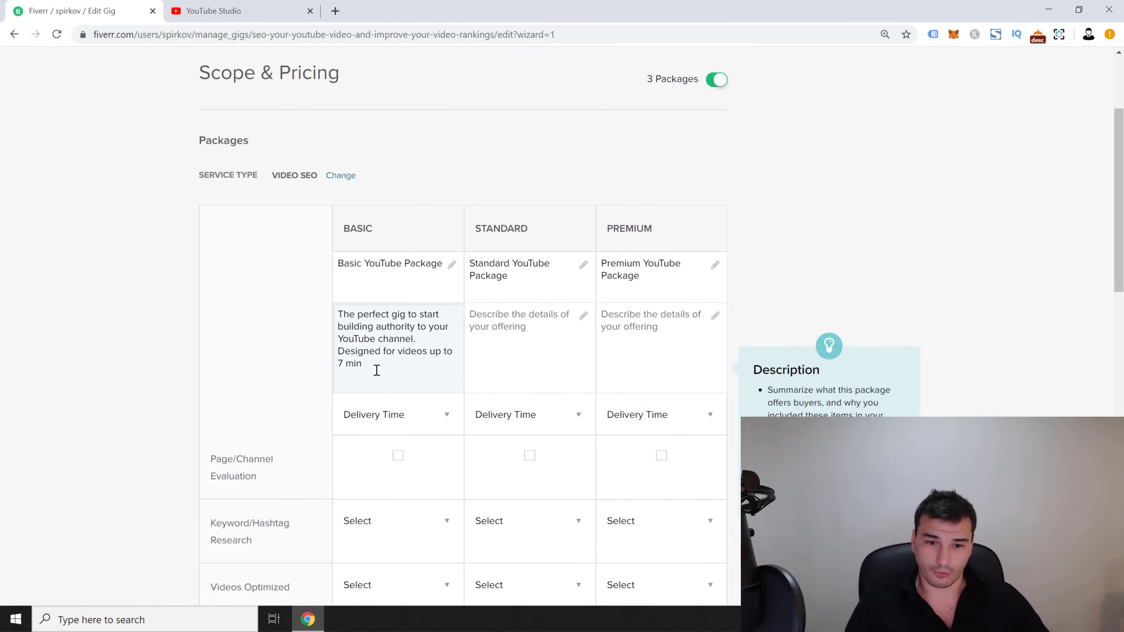
Describe the Standard package as "This gig is 3X the power of the Basic gig. Proven to work great with how to videos".
left_click(513, 337)
type("This gig is 3X the power of the Basic gig. Proven to work great with how to videos")
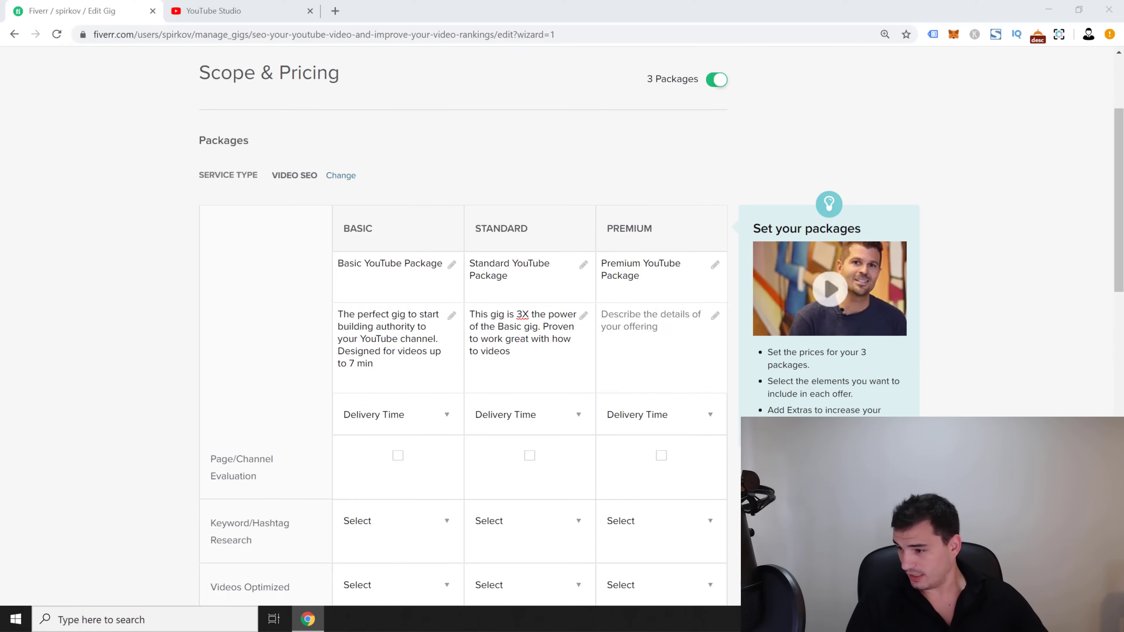
Describe the Premium package as "Perfect gig for videos you believe are top quality on your channel! Works best with new videos".
left_click(622, 307)
type("Perfect gig for videos you believe are top quality on your channel! Works best with new videos")
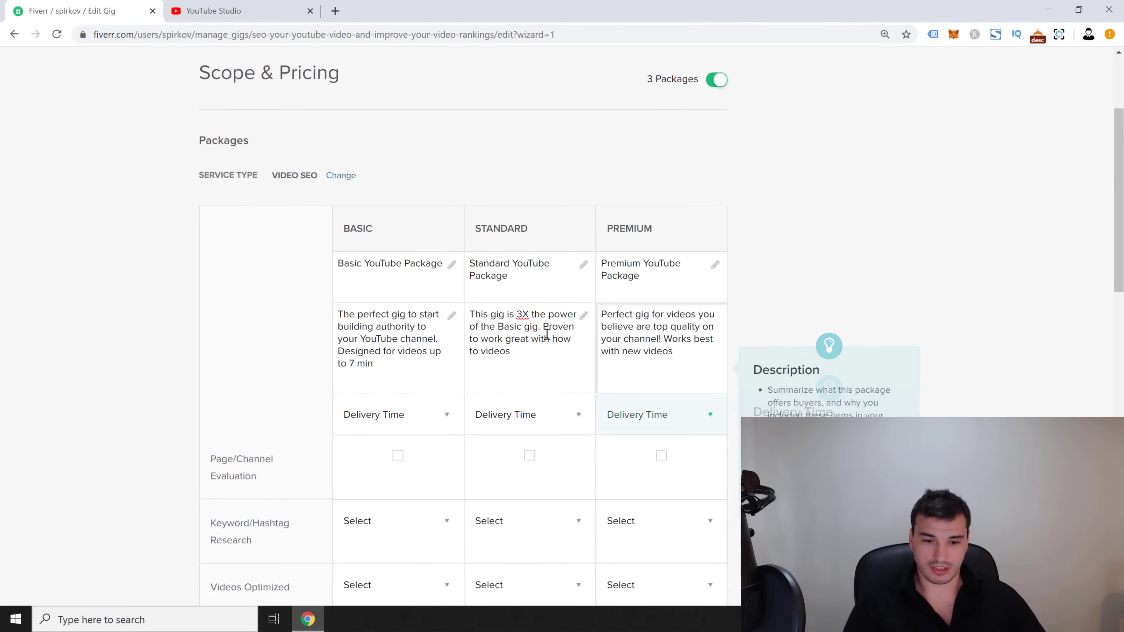
Set the delivery time to 4 days for the Basic package, 5 days for Standard and 10 days for Premium.
scroll(284, 394, "down", 6)
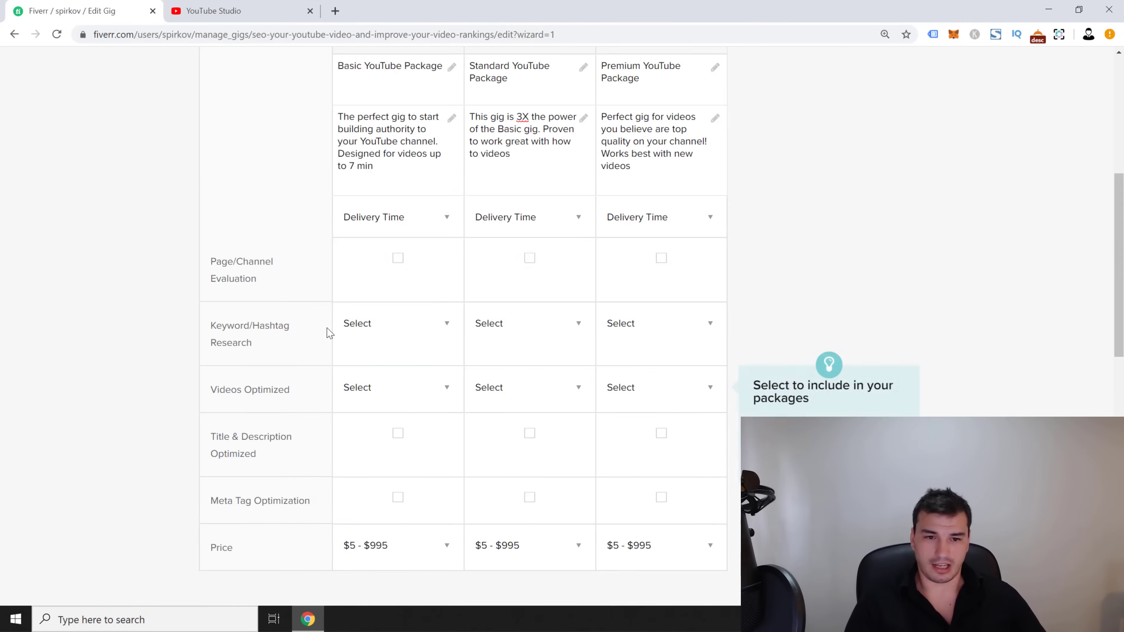
scroll(326, 243, "up", 4)
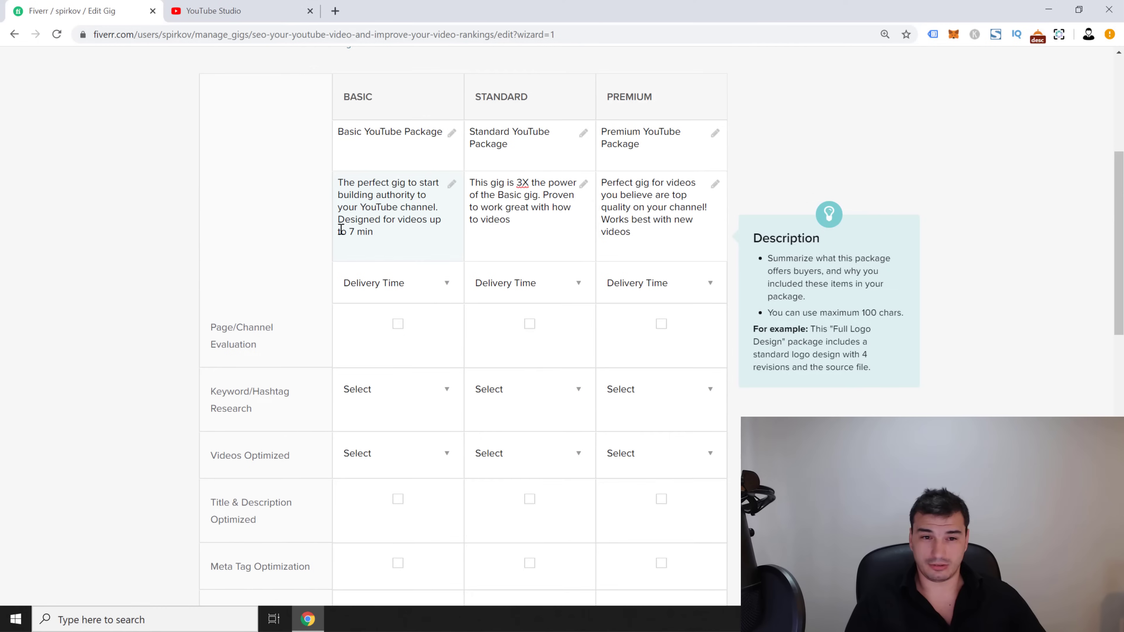
left_click(432, 286)
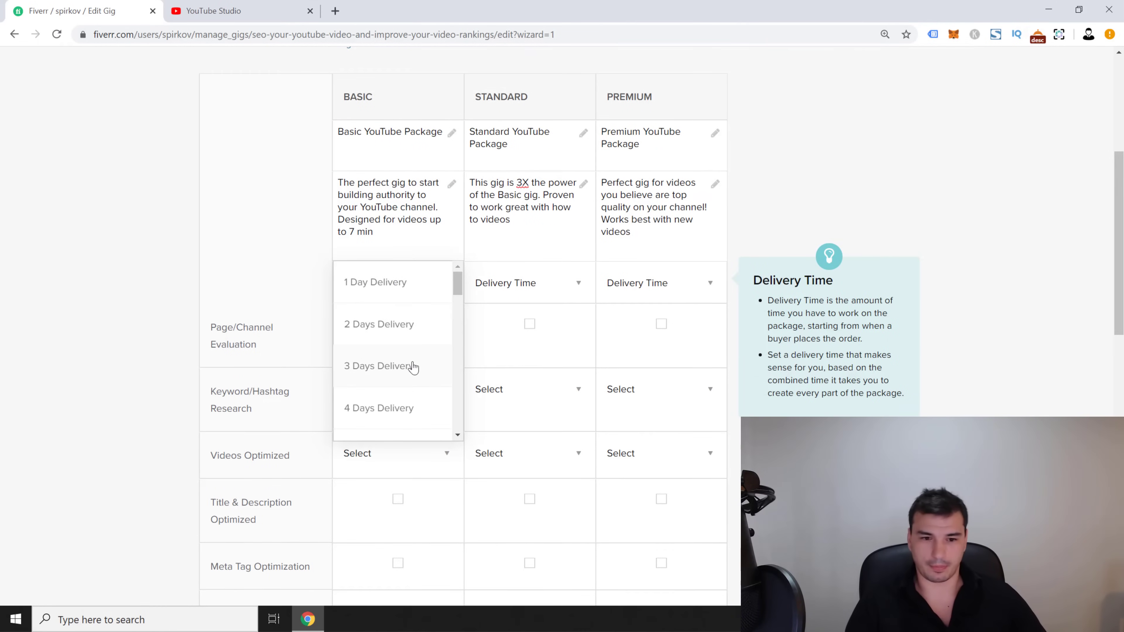
left_click(386, 408)
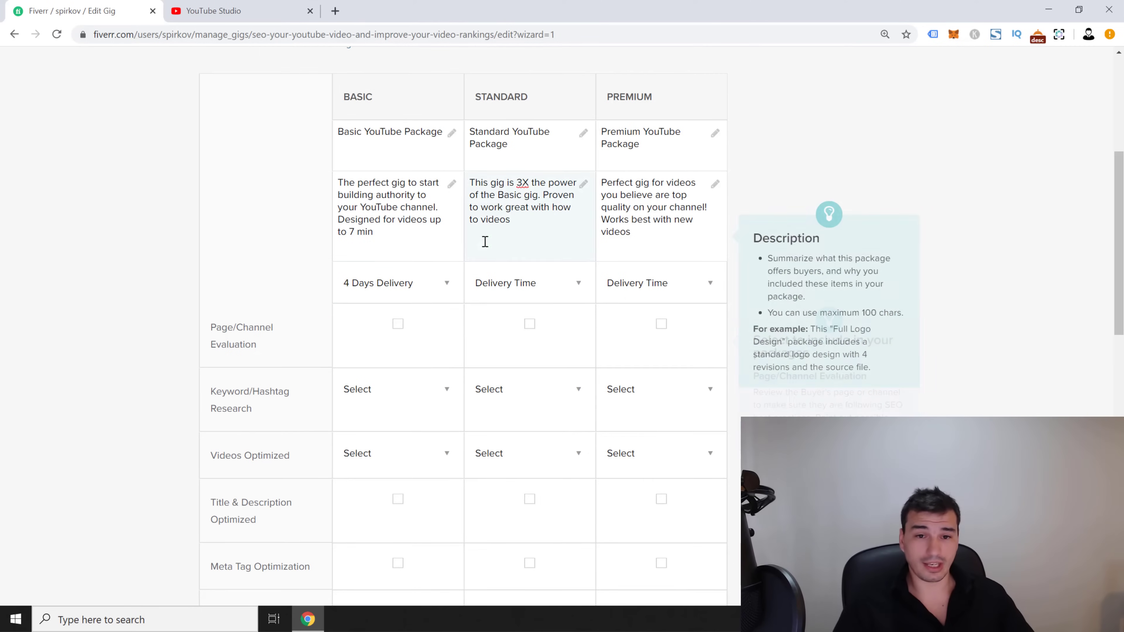
left_click(558, 296)
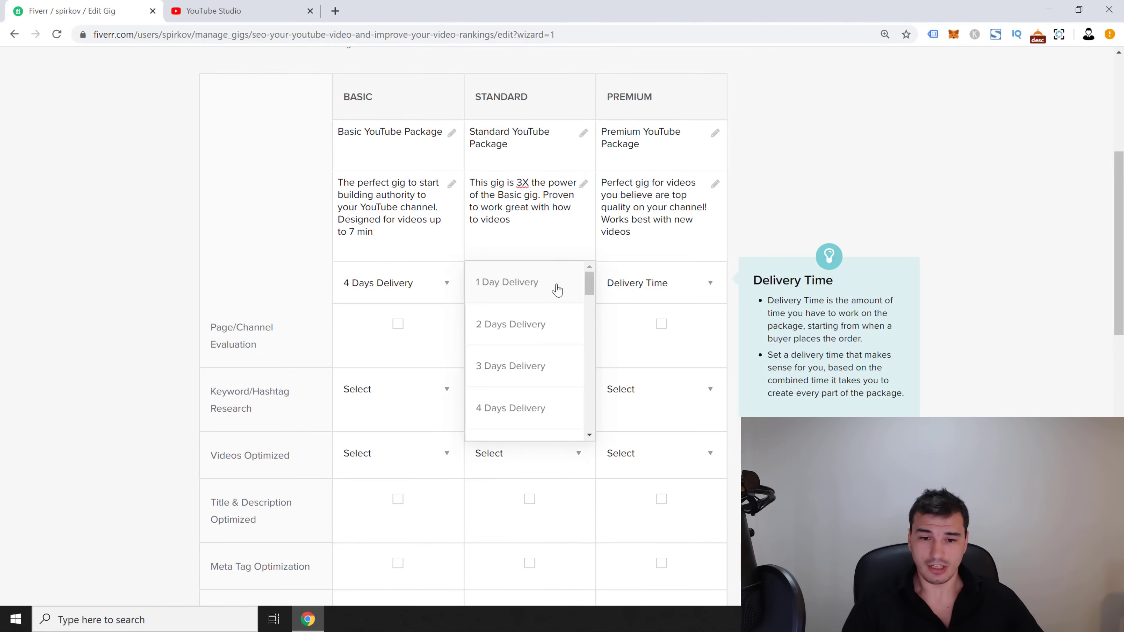
left_click_drag(590, 277, 589, 283)
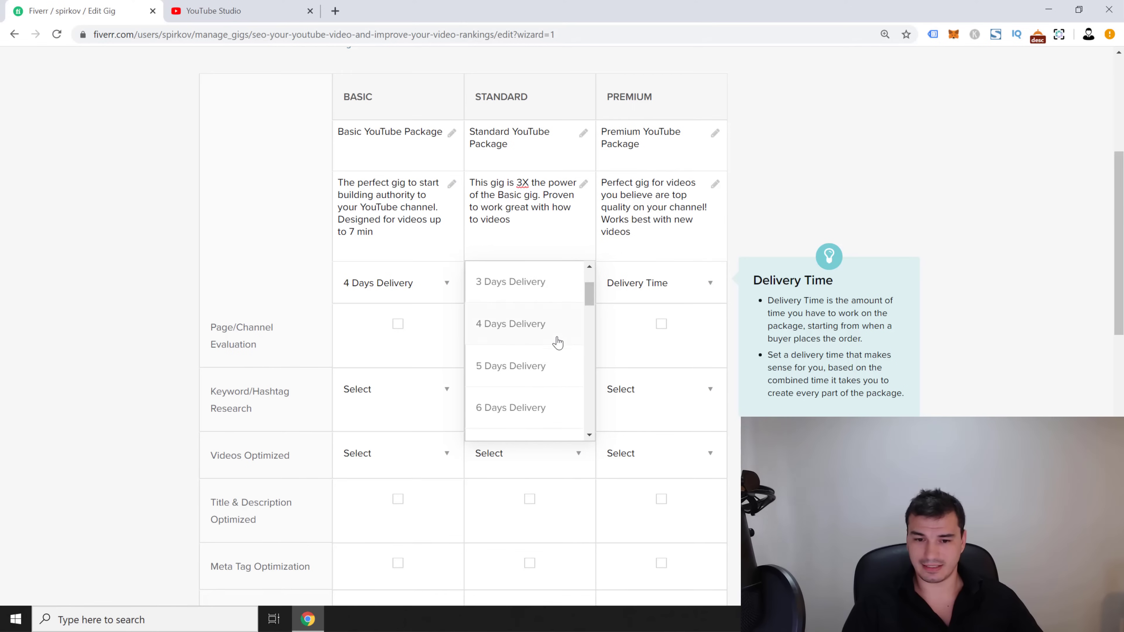
left_click(558, 374)
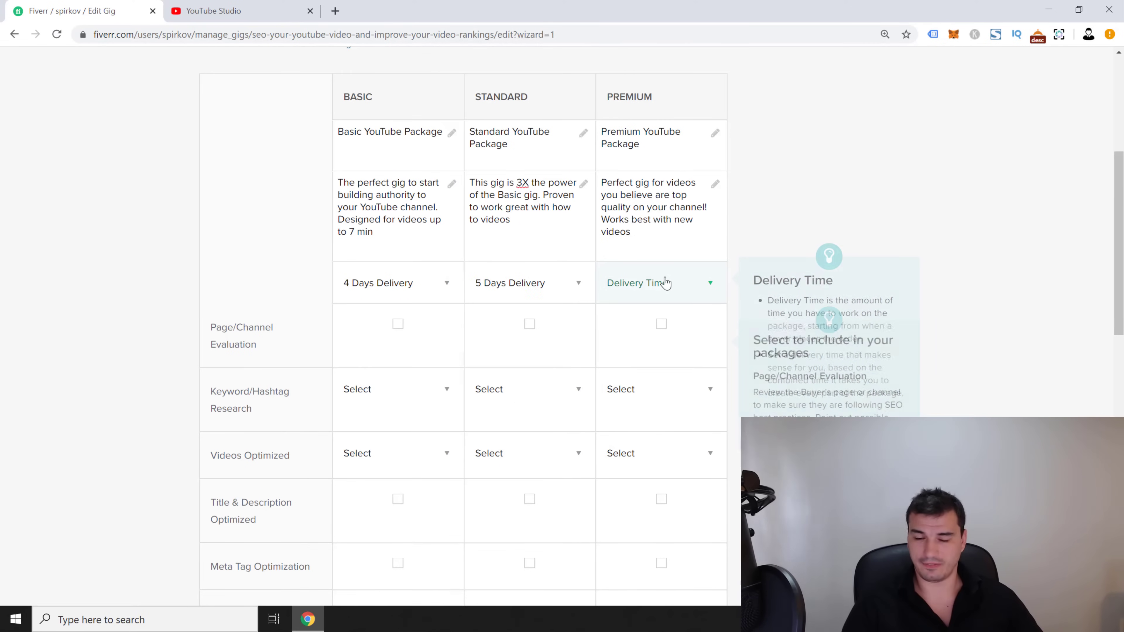
left_click(644, 289)
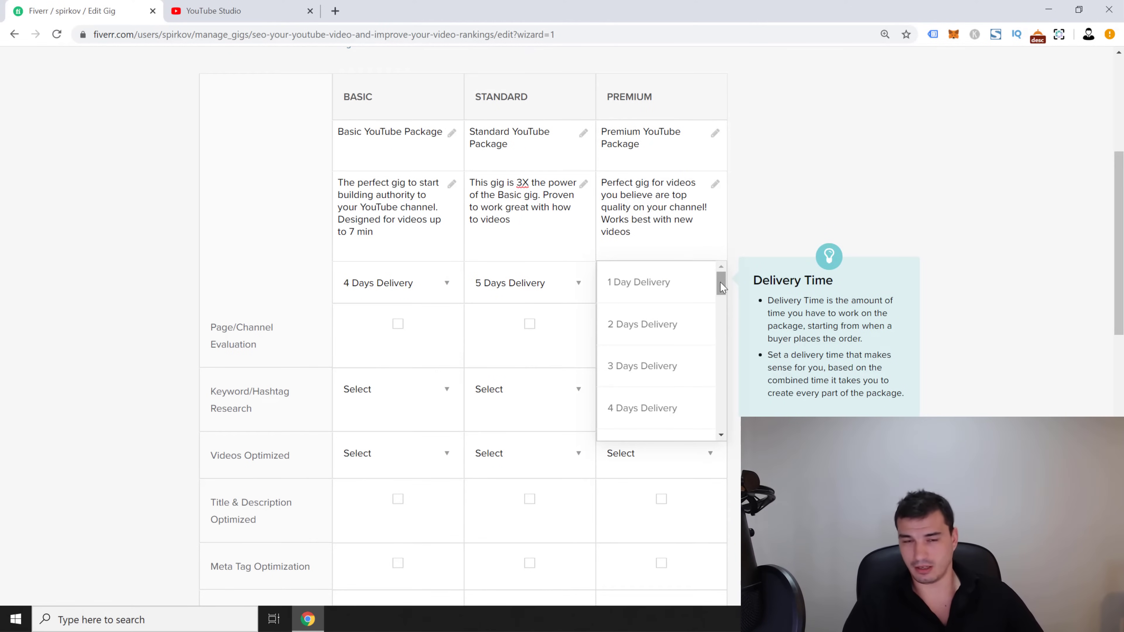
left_click_drag(718, 286, 718, 328)
left_click(668, 354)
Include Page/Channel Evaluation in the Basic, Standard and Premium packages.
scroll(310, 301, "down", 1)
left_click(398, 258)
left_click(529, 259)
left_click(648, 265)
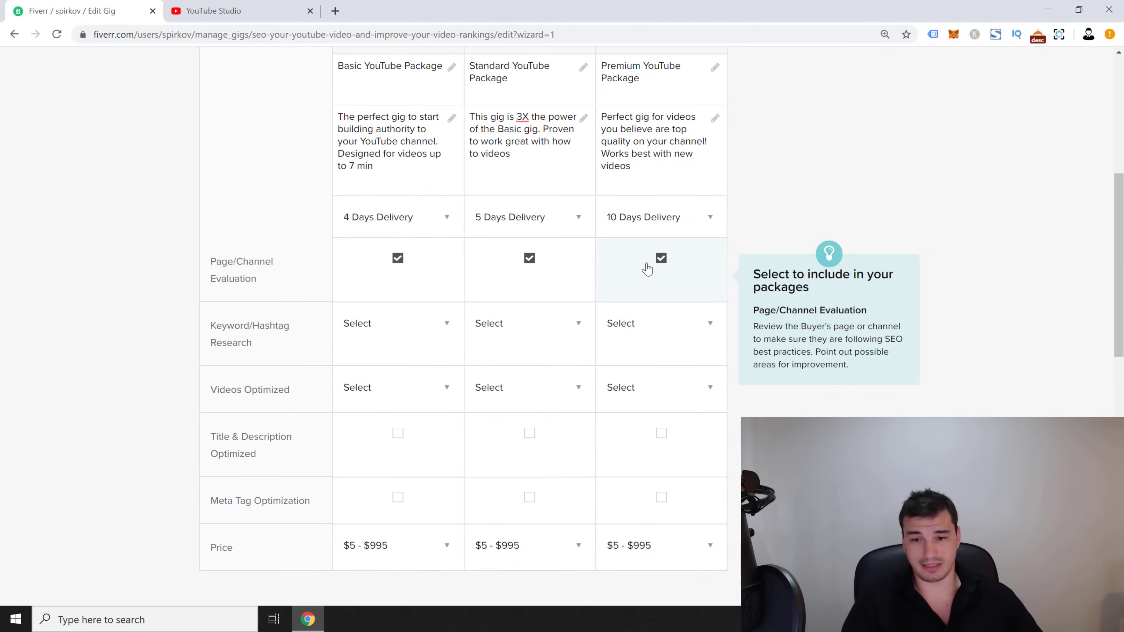
Set Keyword/Hashtag Research to 3 for the Basic, Standard and Premium packages.
scroll(226, 257, "down", 1)
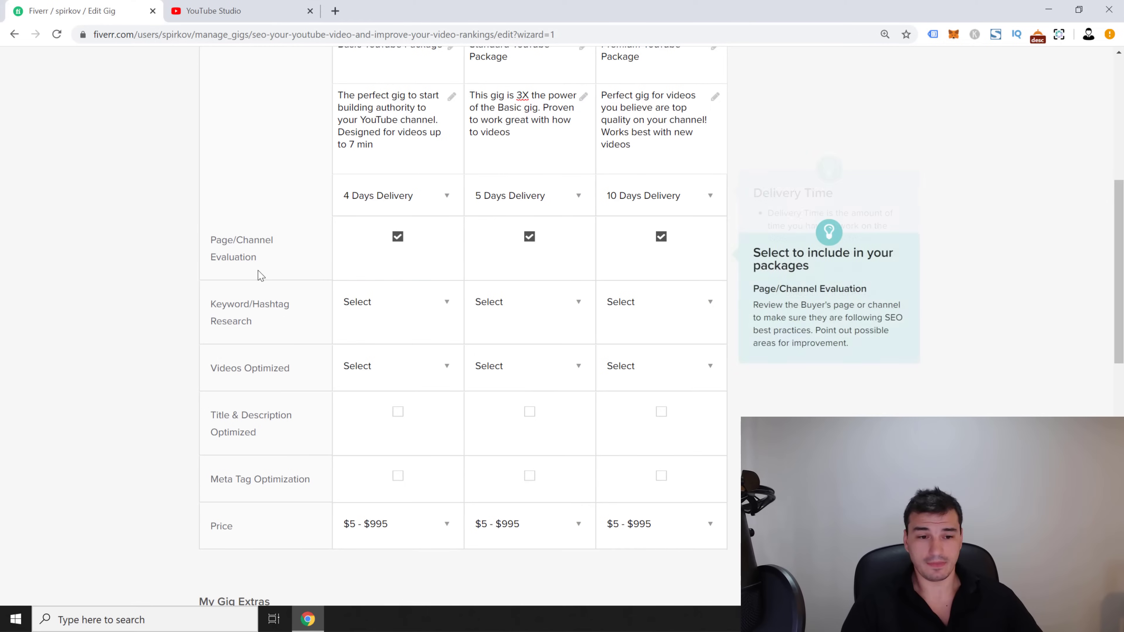
left_click(372, 308)
left_click(376, 426)
left_click(528, 316)
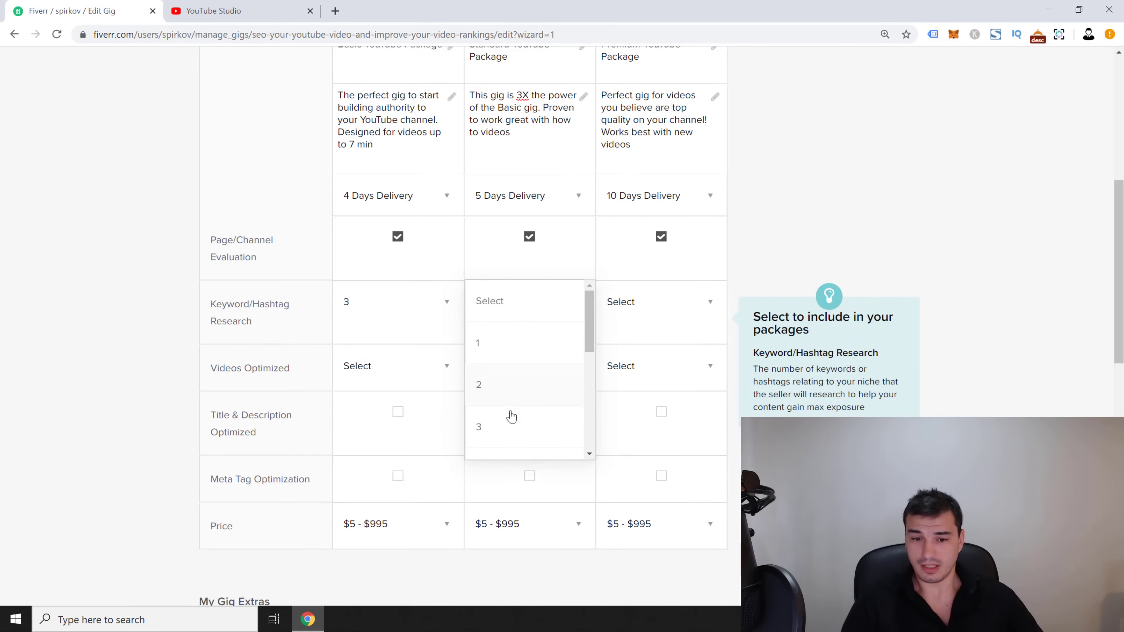
left_click(510, 426)
left_click(681, 310)
left_click(640, 429)
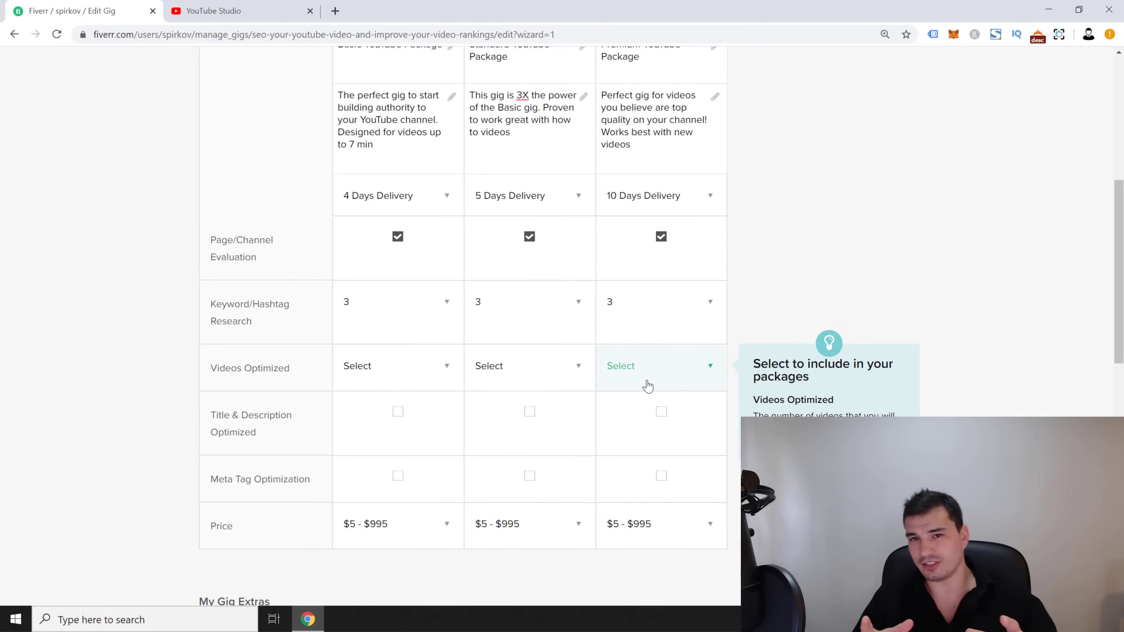
Set the number of videos optimized to 1 in the Basic, Standard and Premium packages.
scroll(281, 382, "up", 4)
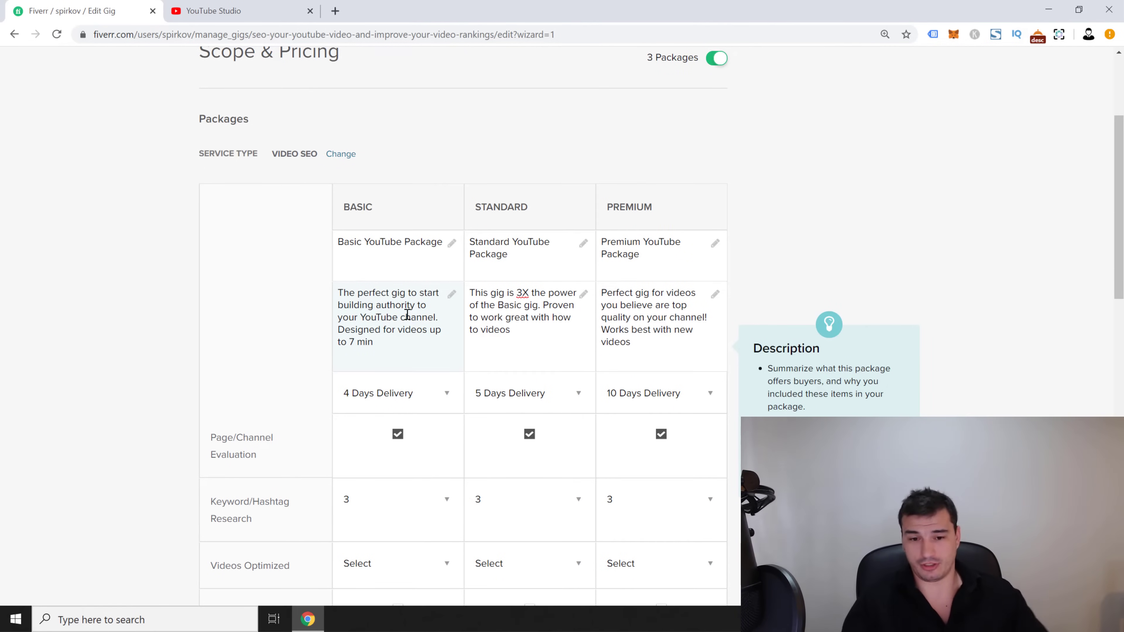
scroll(148, 443, "down", 1)
scroll(206, 446, "down", 3)
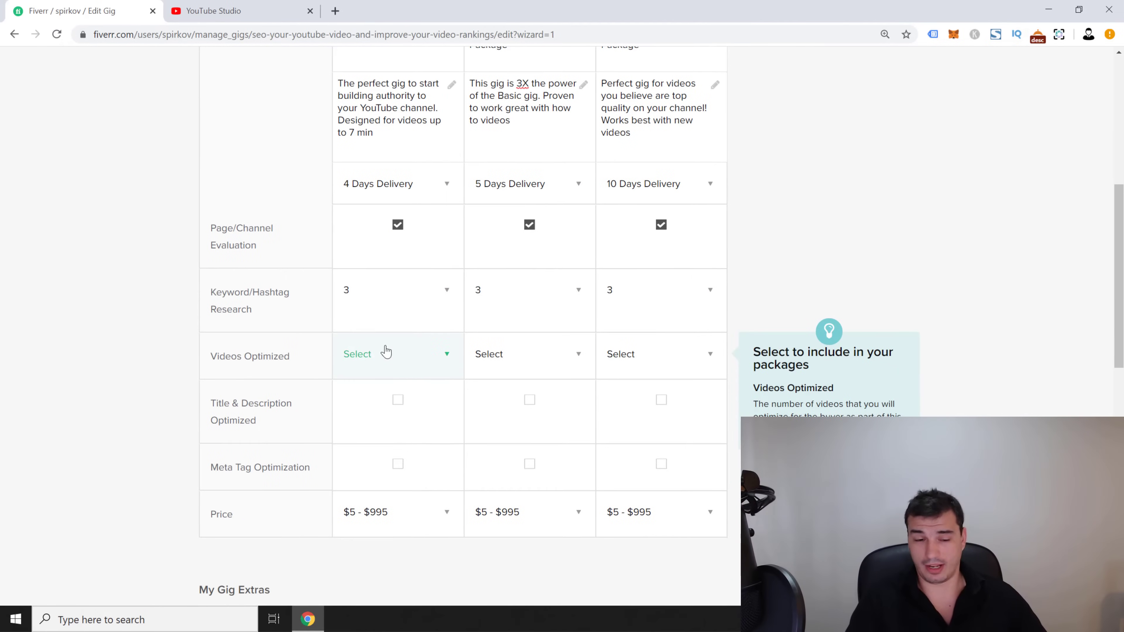
left_click(407, 348)
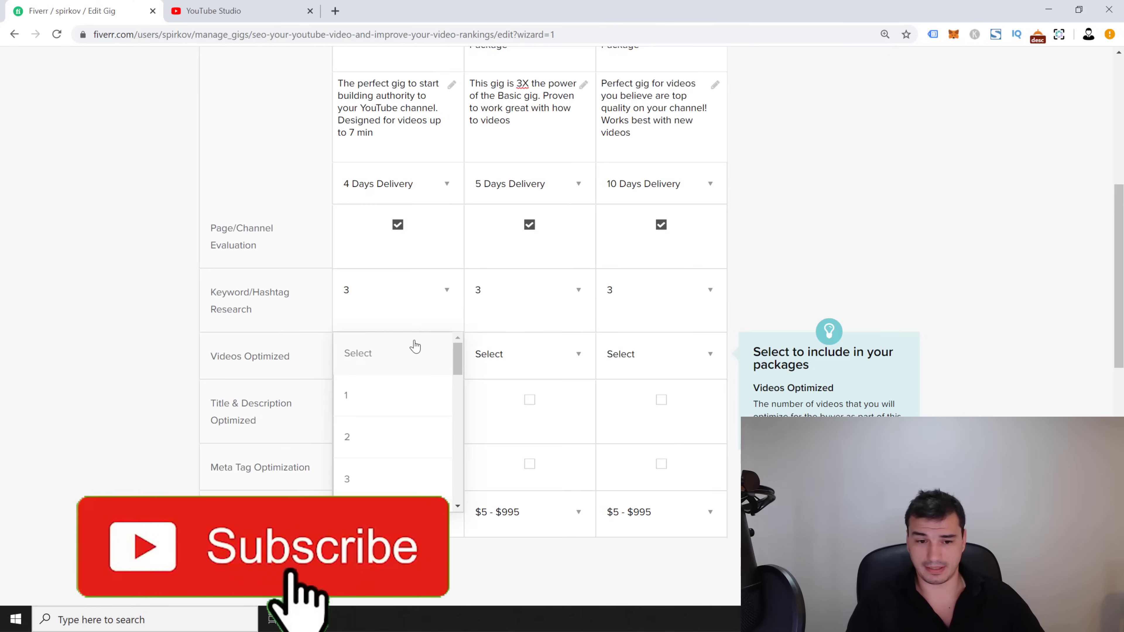
left_click(409, 349)
scroll(336, 341, "down", 1)
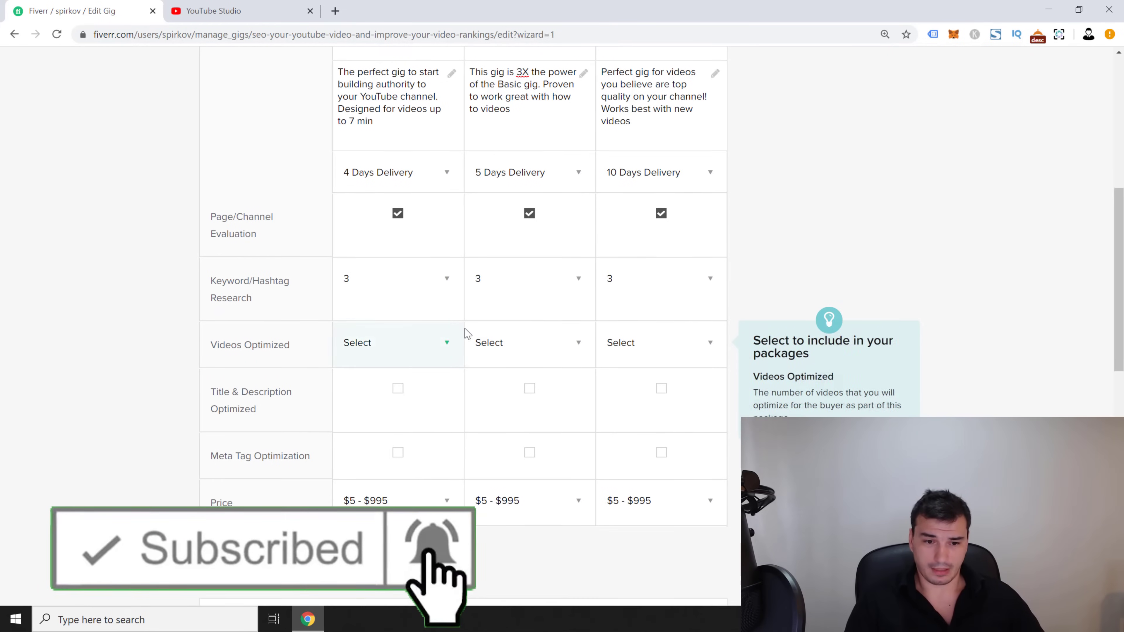
left_click(423, 357)
left_click(372, 397)
left_click(545, 346)
left_click(527, 390)
left_click(646, 361)
left_click(662, 377)
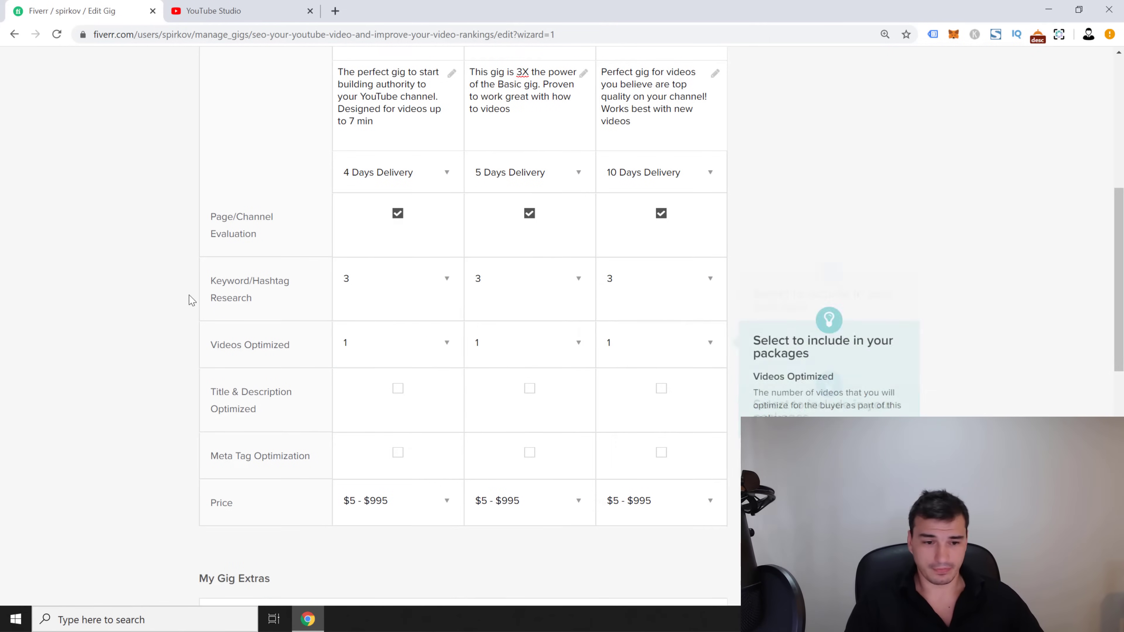
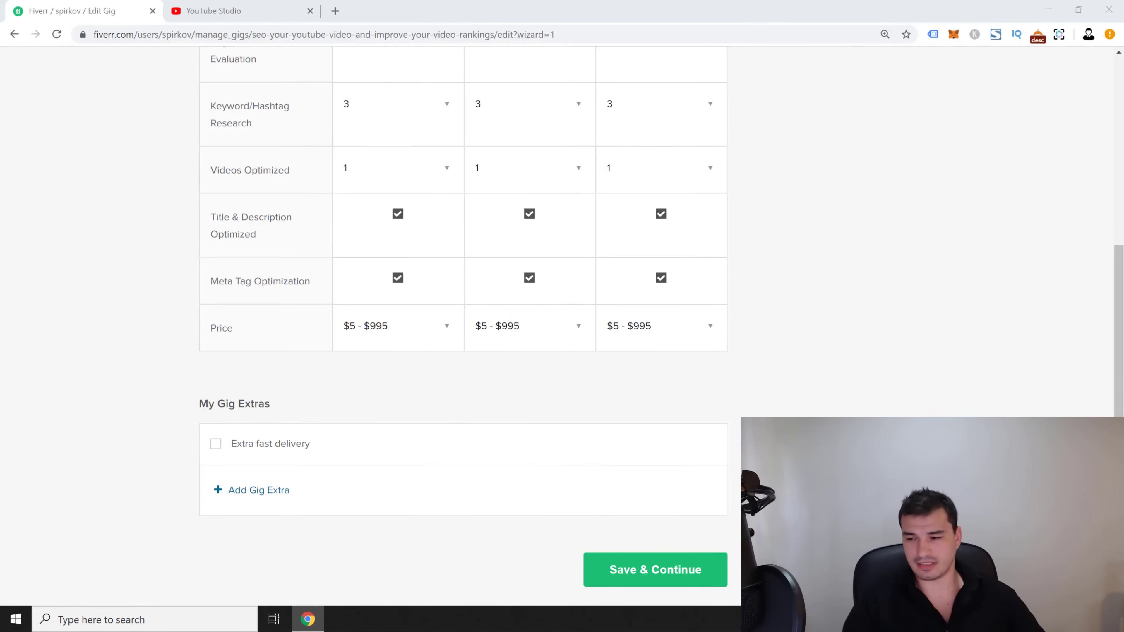
Set the Basic package's price to $5.
mouse_move(381, 354)
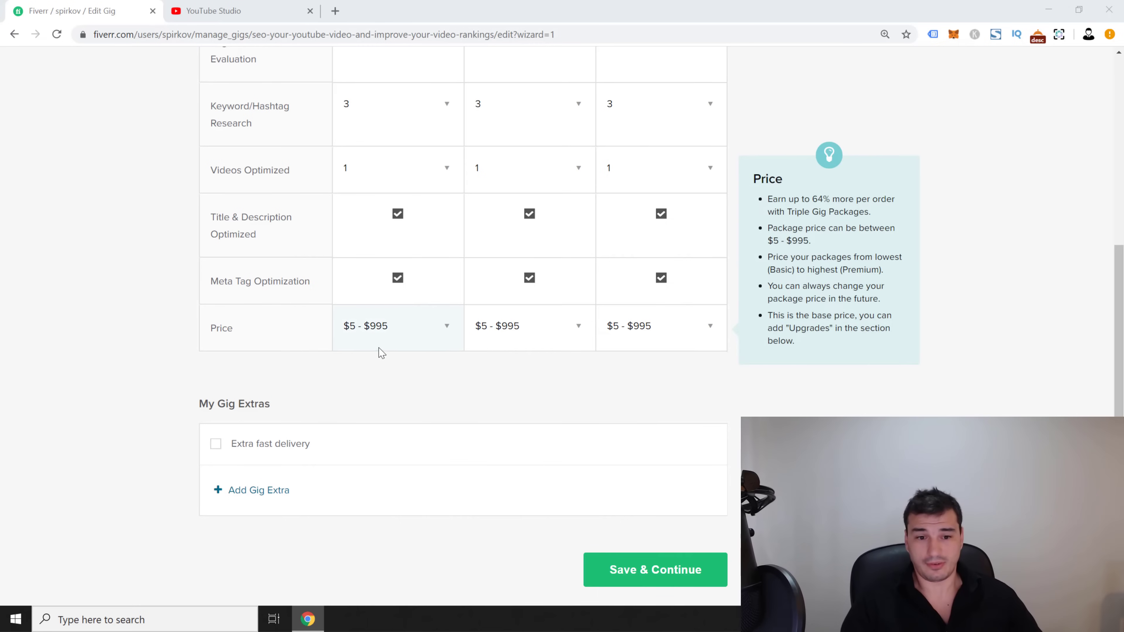
left_click(393, 327)
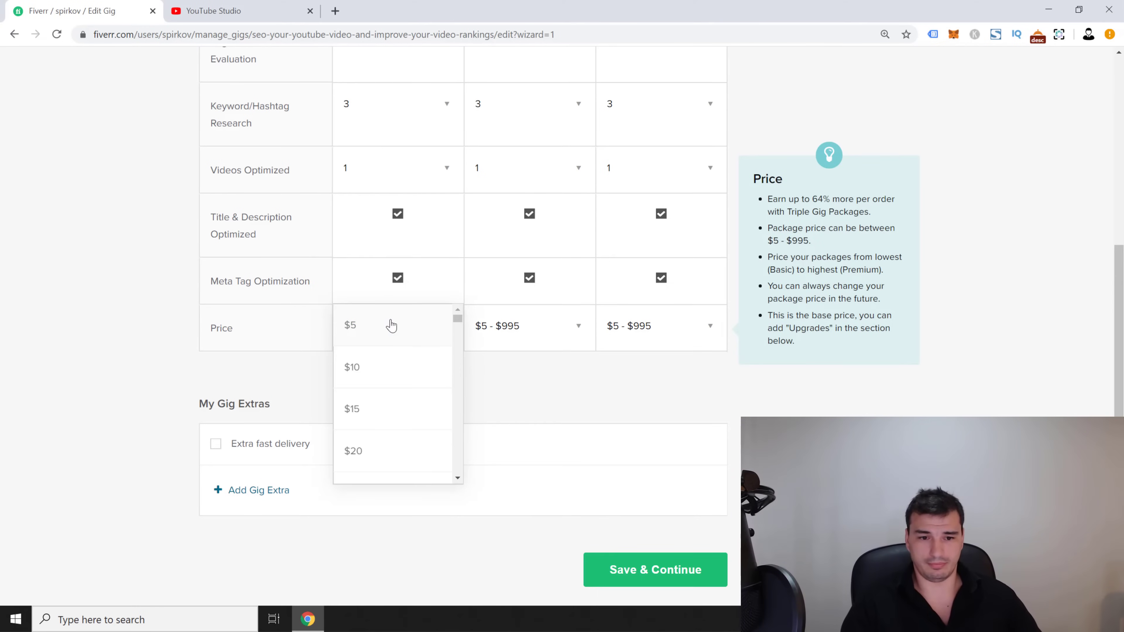
left_click(392, 327)
Set the Basic package's price to $35.
scroll(296, 369, "down", 8)
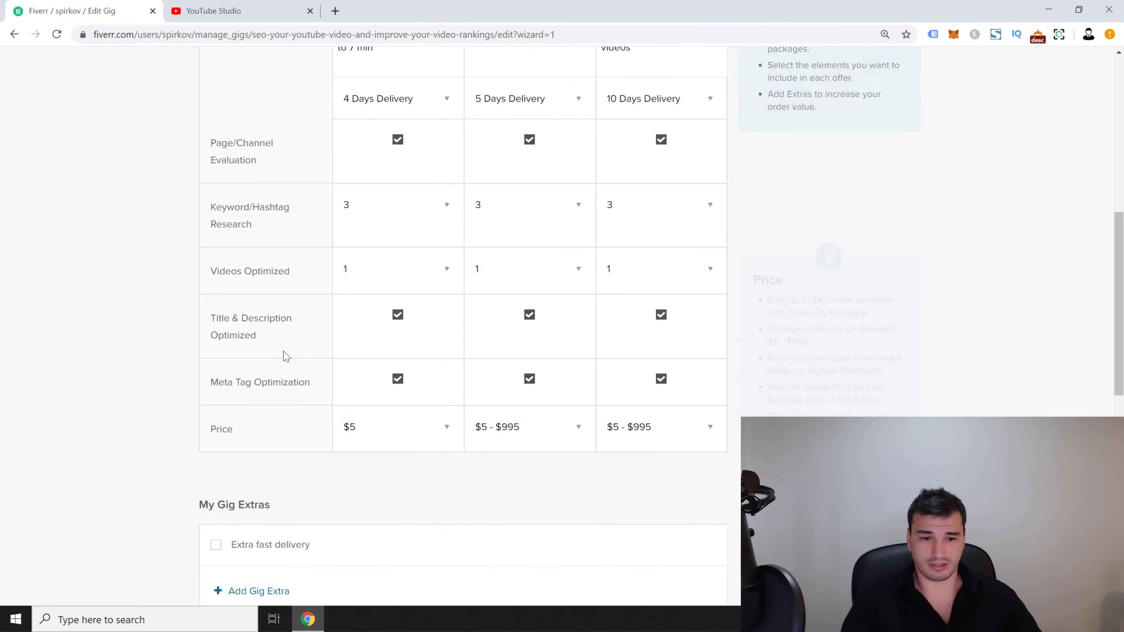
scroll(295, 368, "down", 1)
left_click(411, 401)
scroll(401, 487, "down", 2)
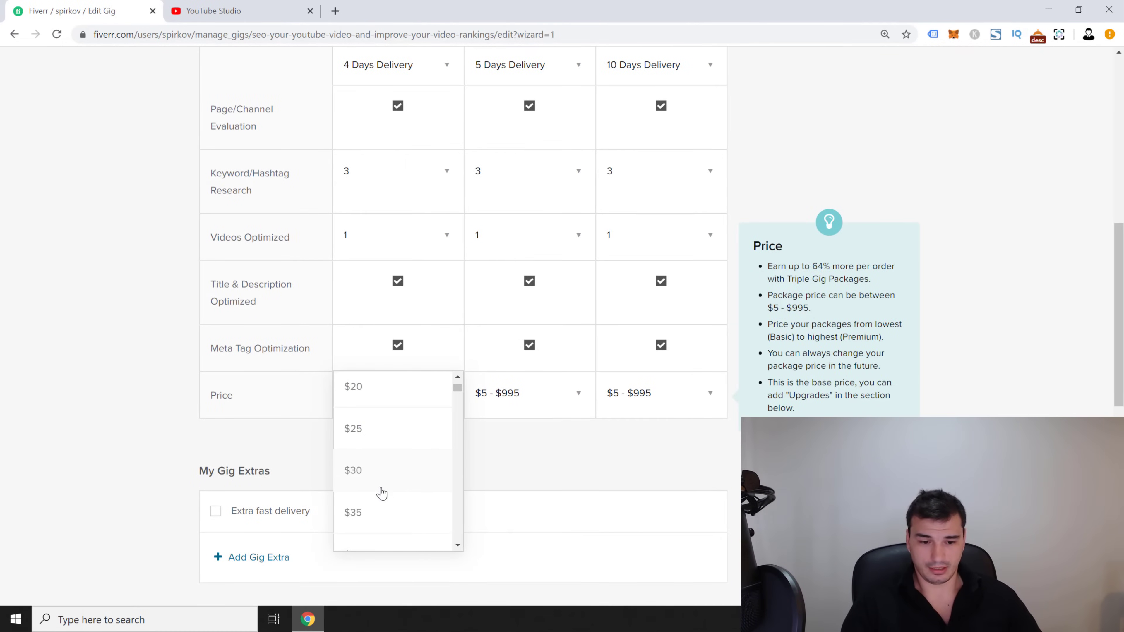
left_click(384, 487)
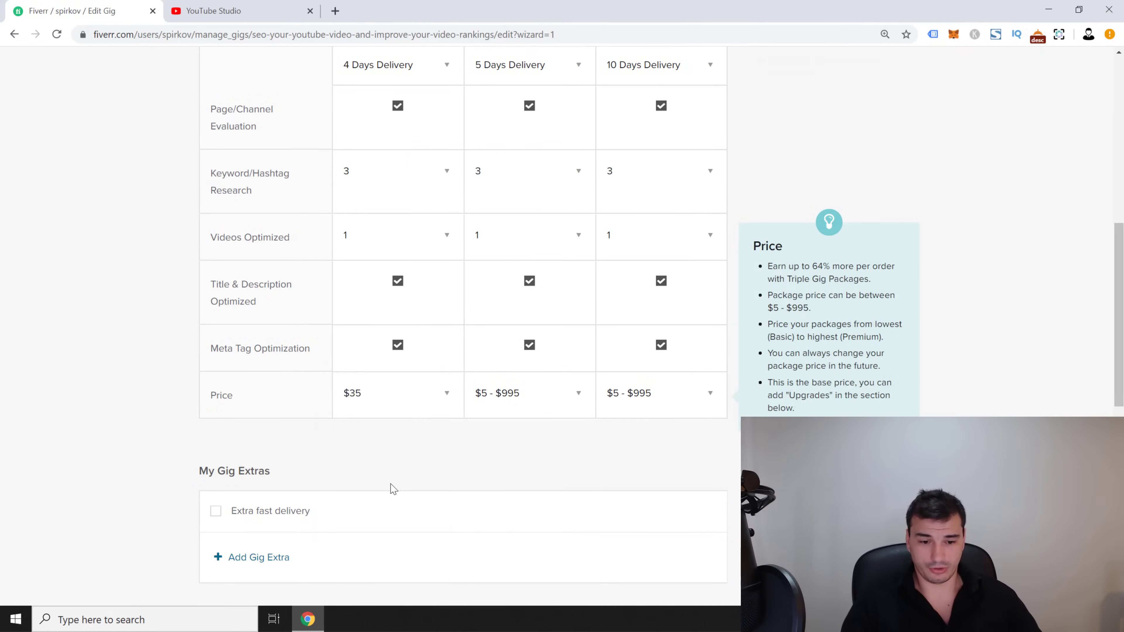
Set the Standard package's price to $65.
left_click(520, 384)
scroll(532, 488, "down", 2)
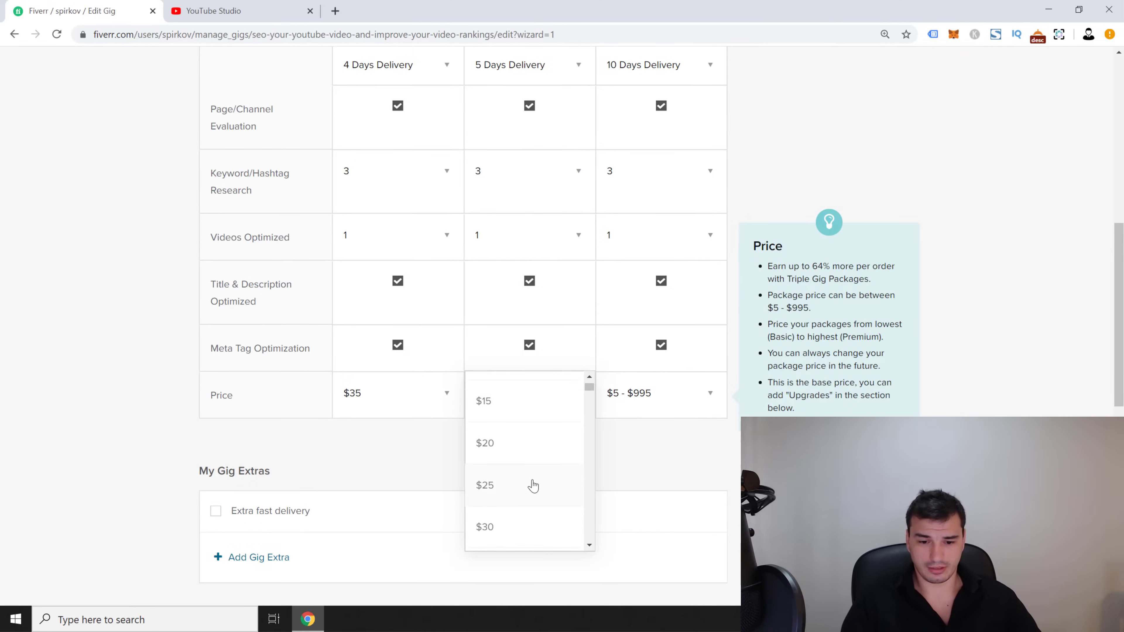
scroll(531, 489, "up", 2)
left_click_drag(592, 390, 590, 391)
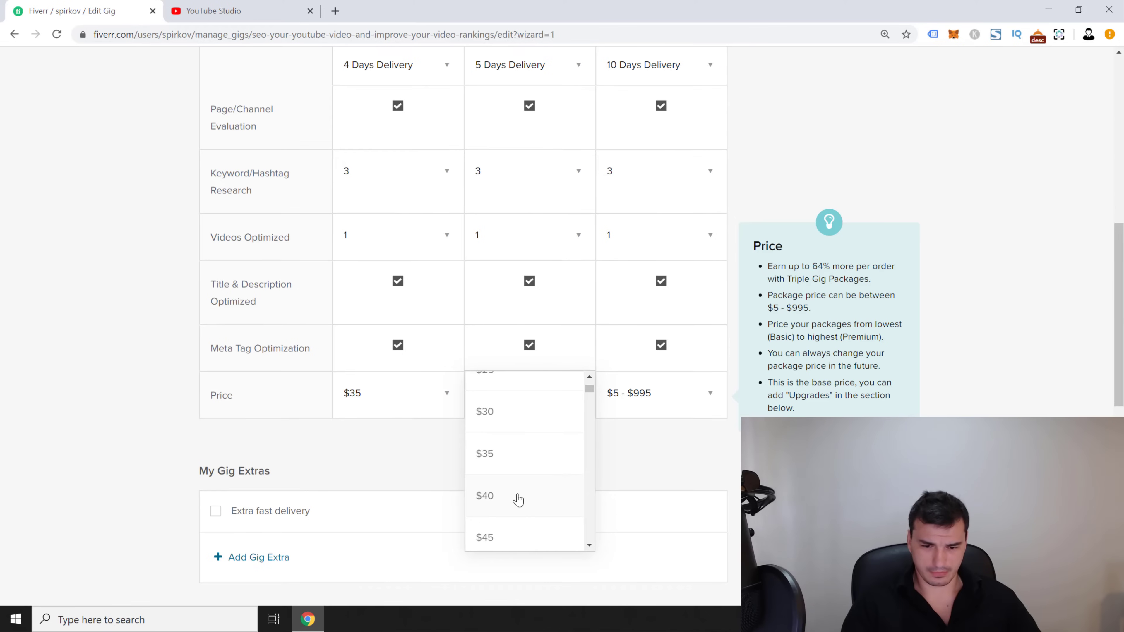
scroll(531, 500, "down", 5)
left_click(502, 452)
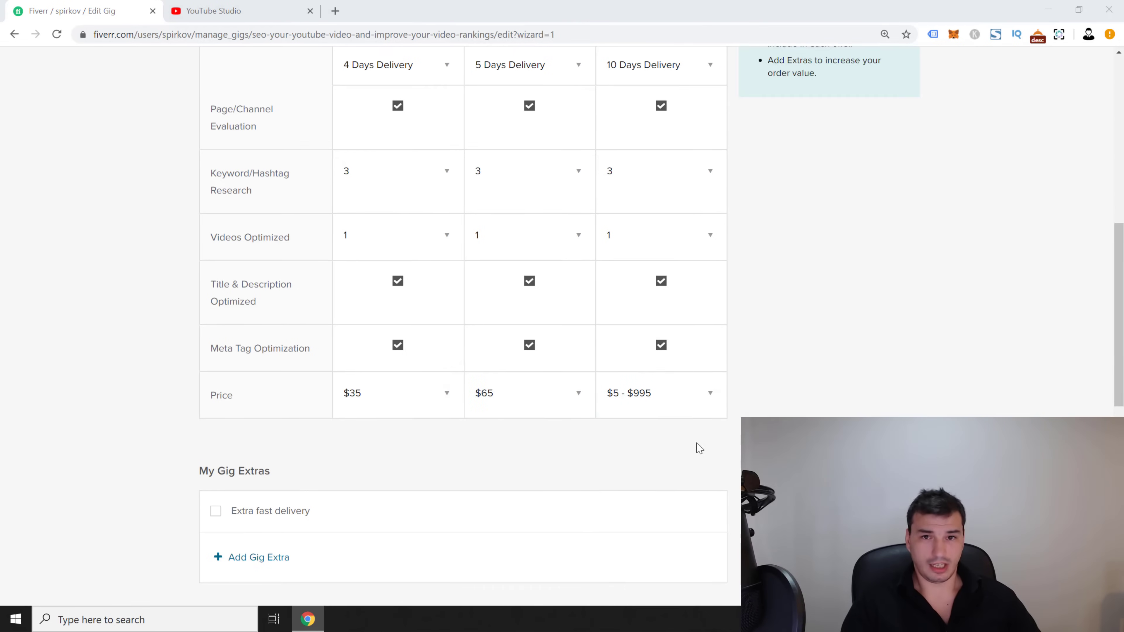
Set the Premium package's price to $85.
left_click(638, 401)
scroll(645, 467, "down", 4)
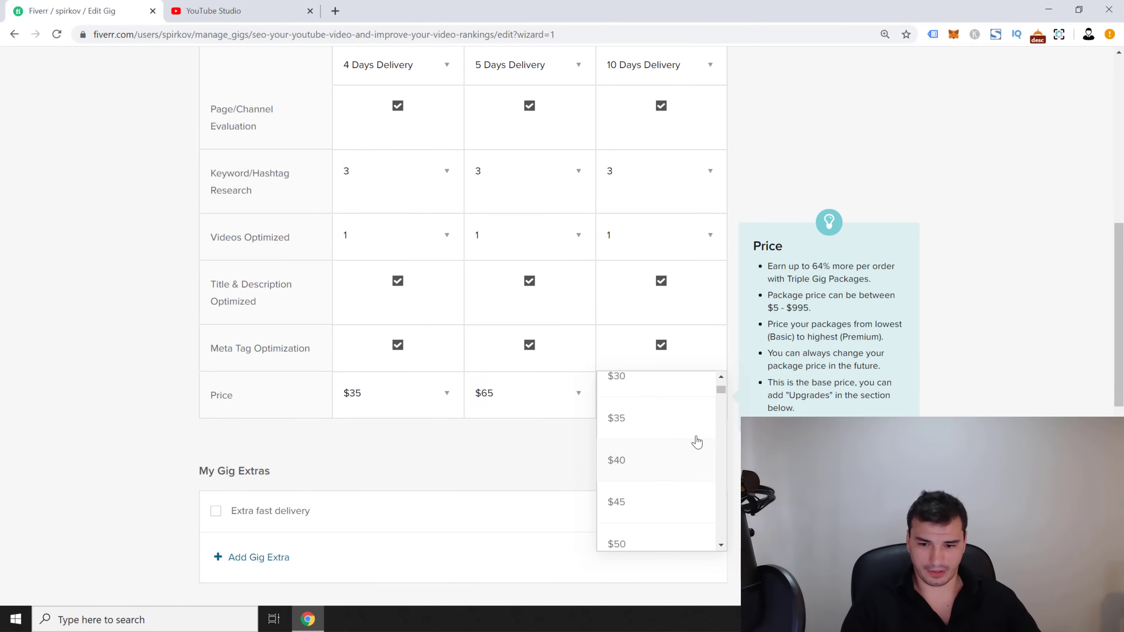
scroll(721, 393, "down", 10)
scroll(720, 378, "up", 2)
left_click(630, 394)
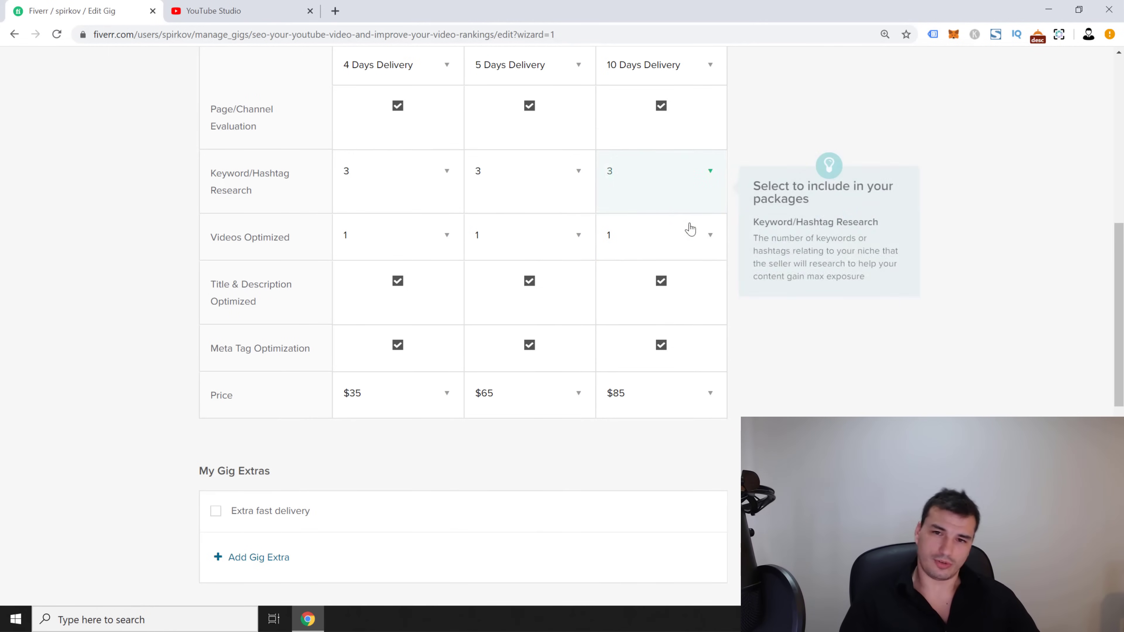
Enable the extra fast delivery option among the gig extras.
scroll(673, 157, "up", 1)
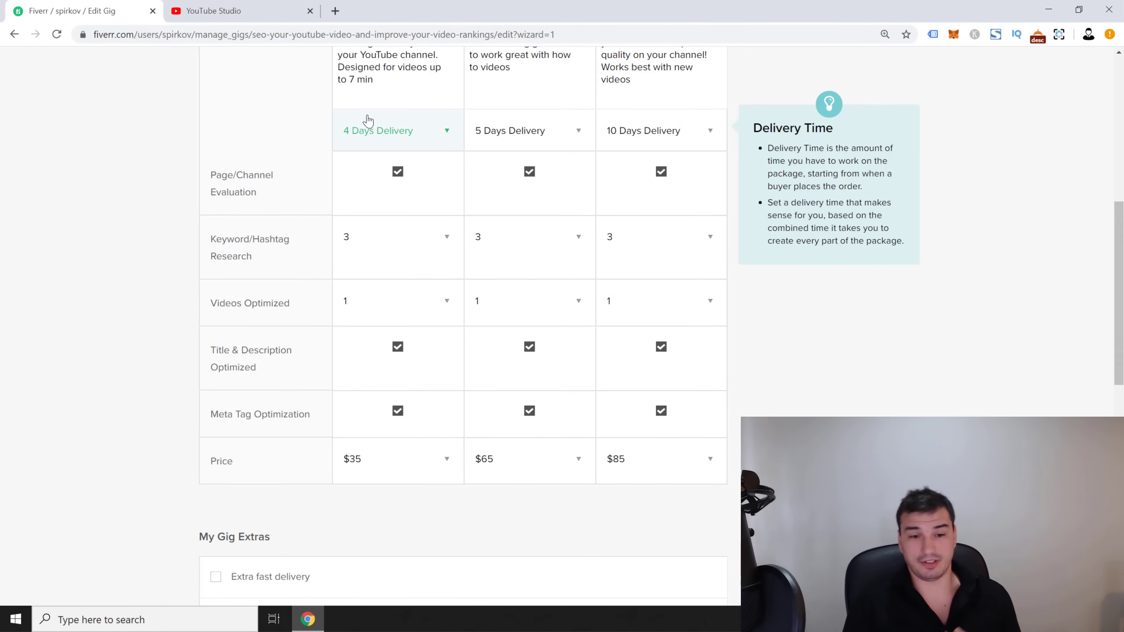
scroll(145, 457, "down", 5)
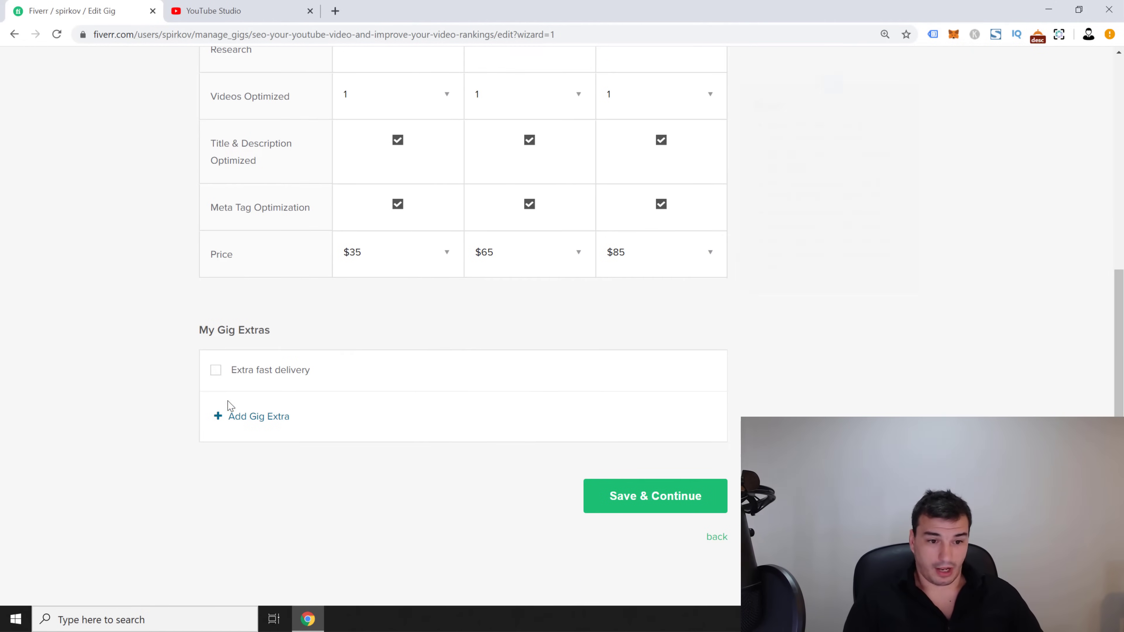
left_click(215, 371)
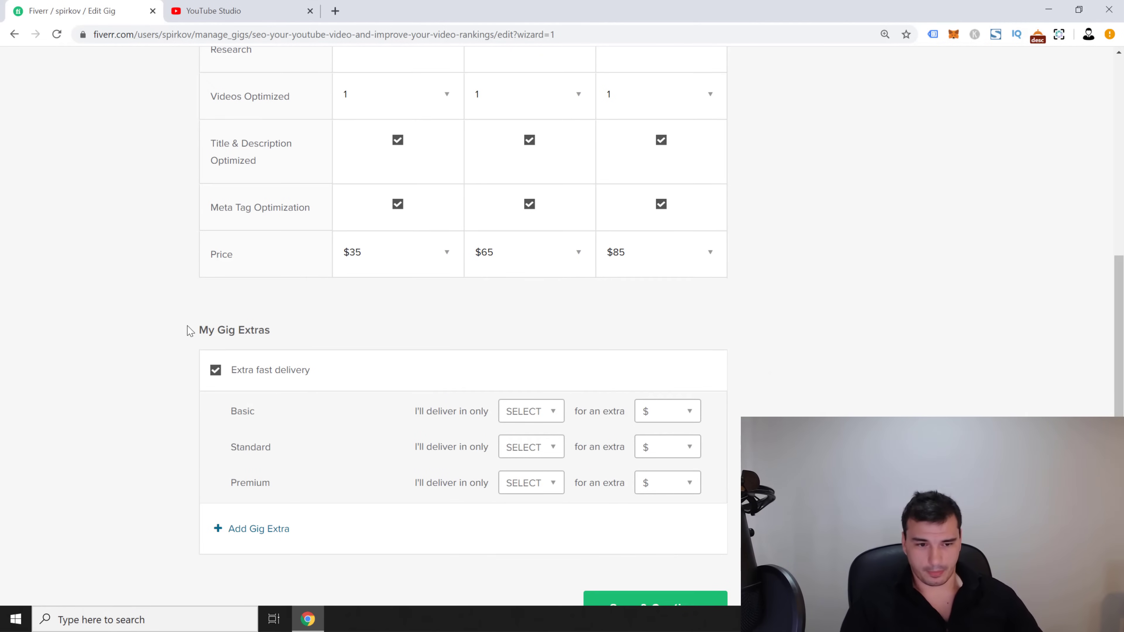
left_click_drag(198, 330, 257, 341)
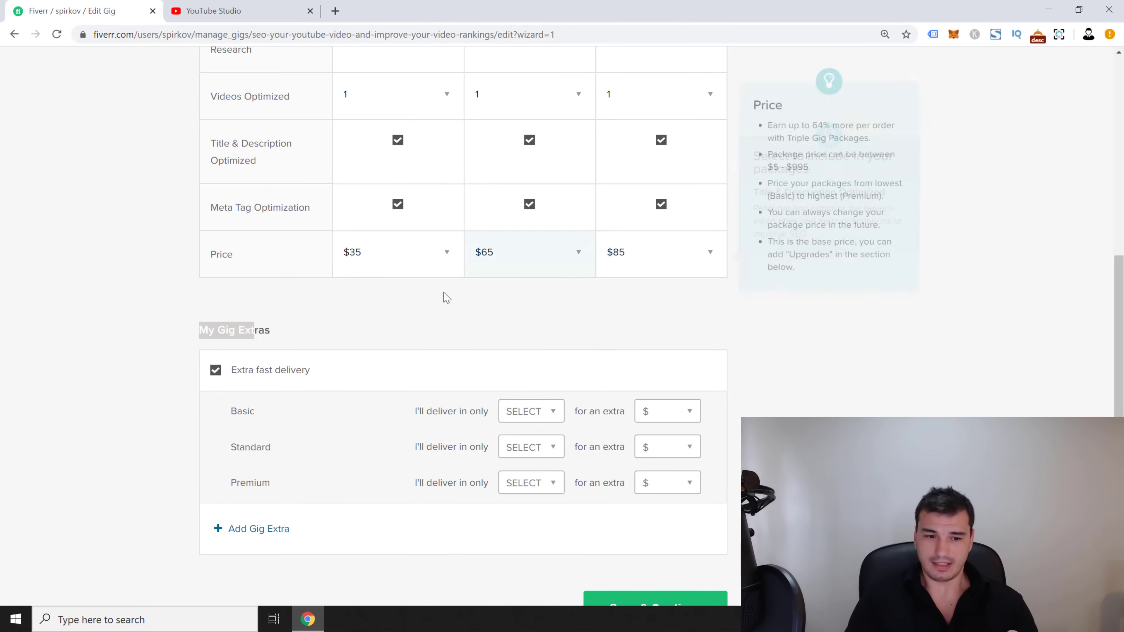
scroll(266, 306, "down", 2)
scroll(255, 315, "up", 2)
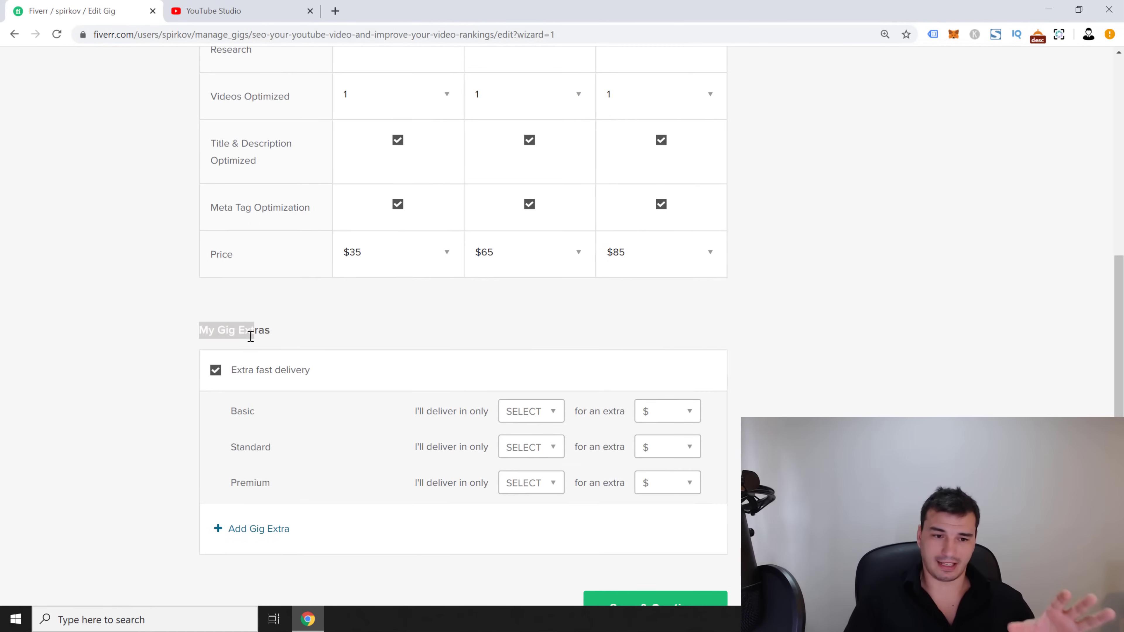
Set the Basic package's extra fast delivery to 1 day for an extra $20.
scroll(256, 334, "down", 5)
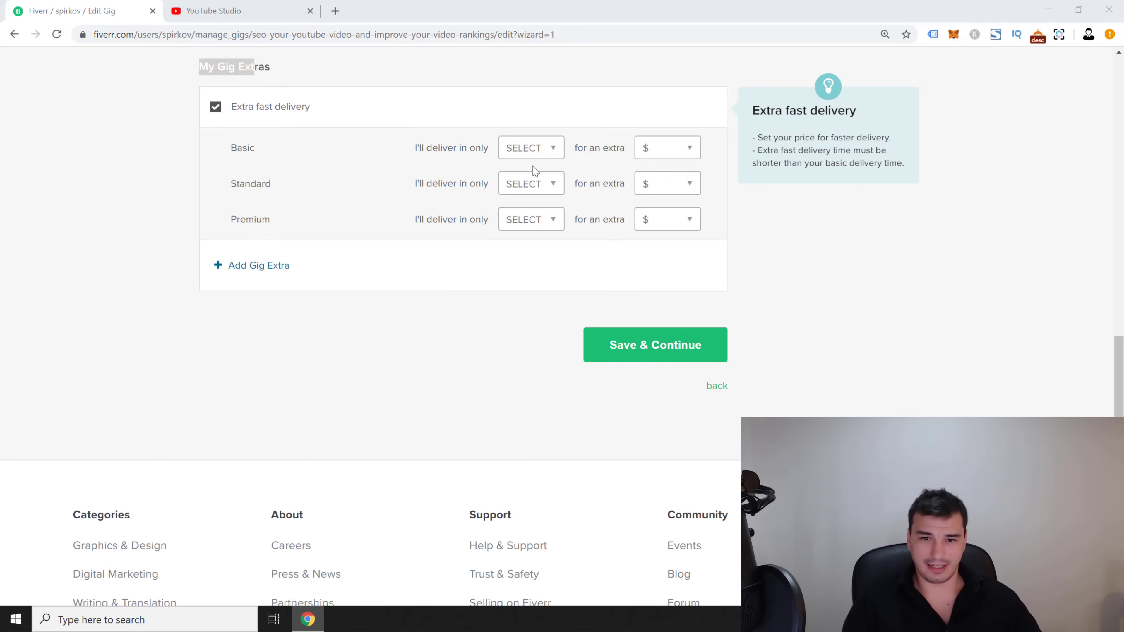
left_click(531, 148)
left_click(536, 189)
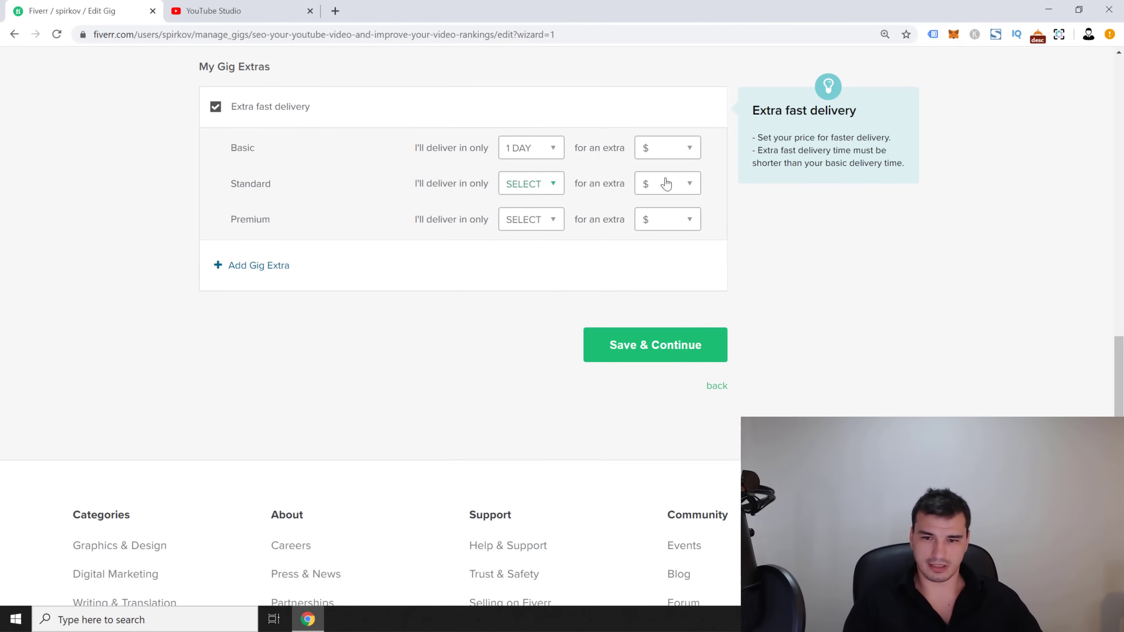
left_click(661, 156)
left_click(696, 277)
left_click(666, 269)
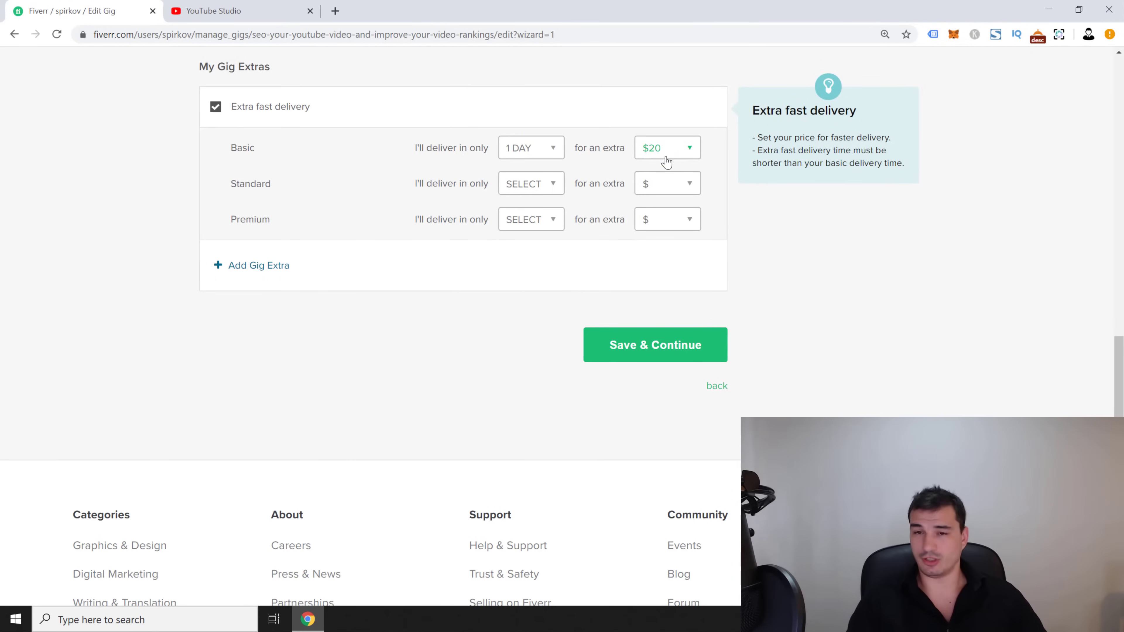
Set the Standard package's extra fast delivery to 2 days for an extra $35.
left_click(549, 195)
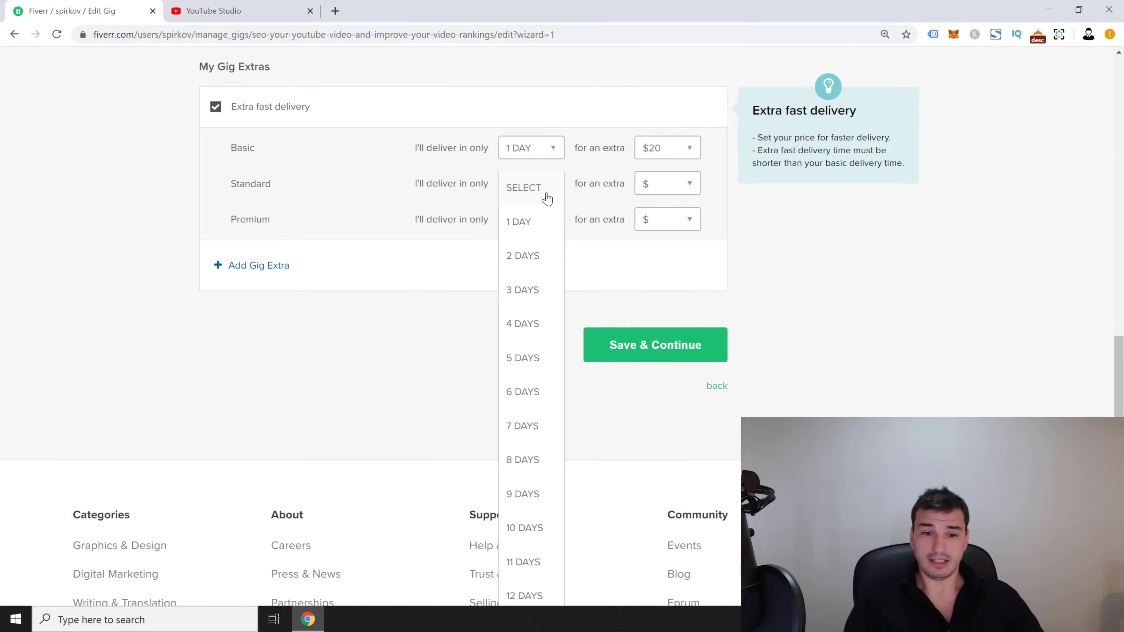
left_click(534, 256)
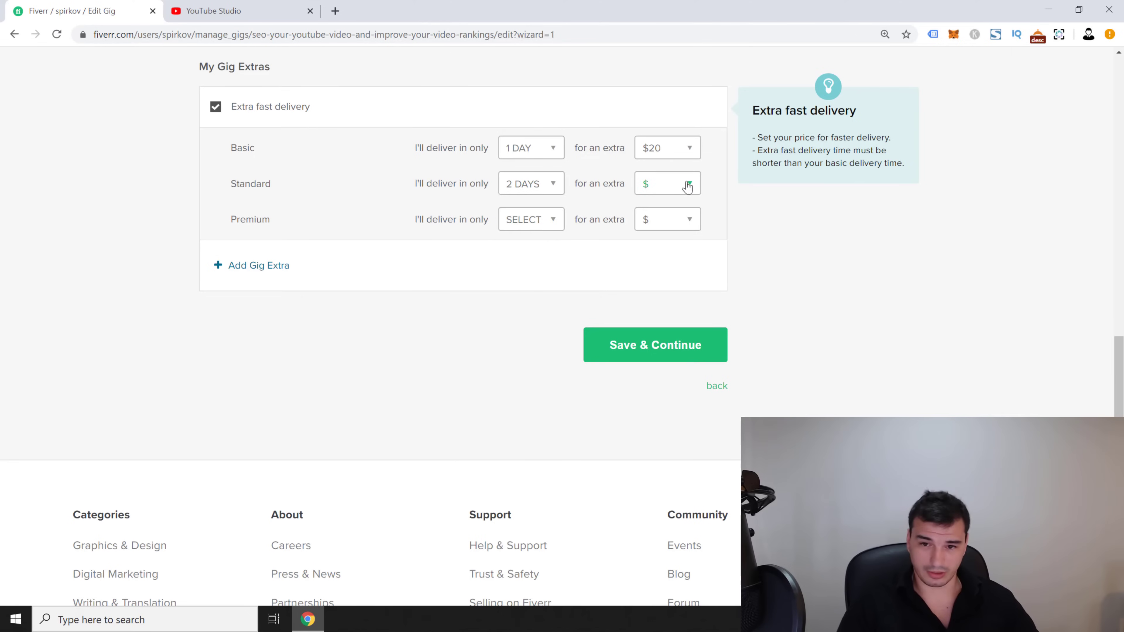
left_click(686, 190)
left_click(693, 309)
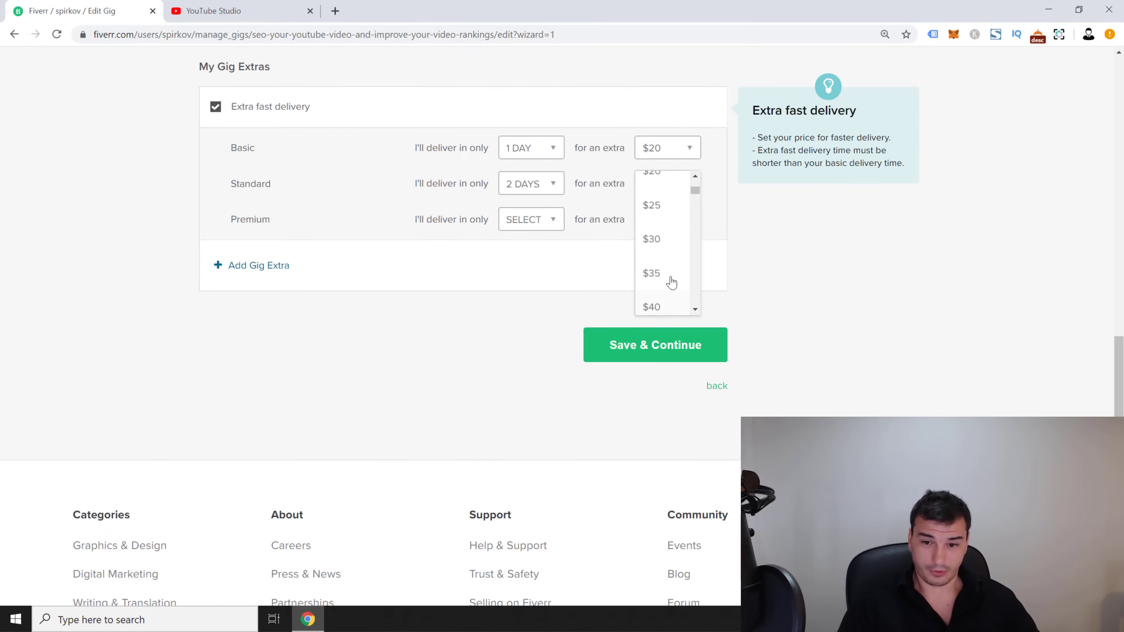
left_click(671, 274)
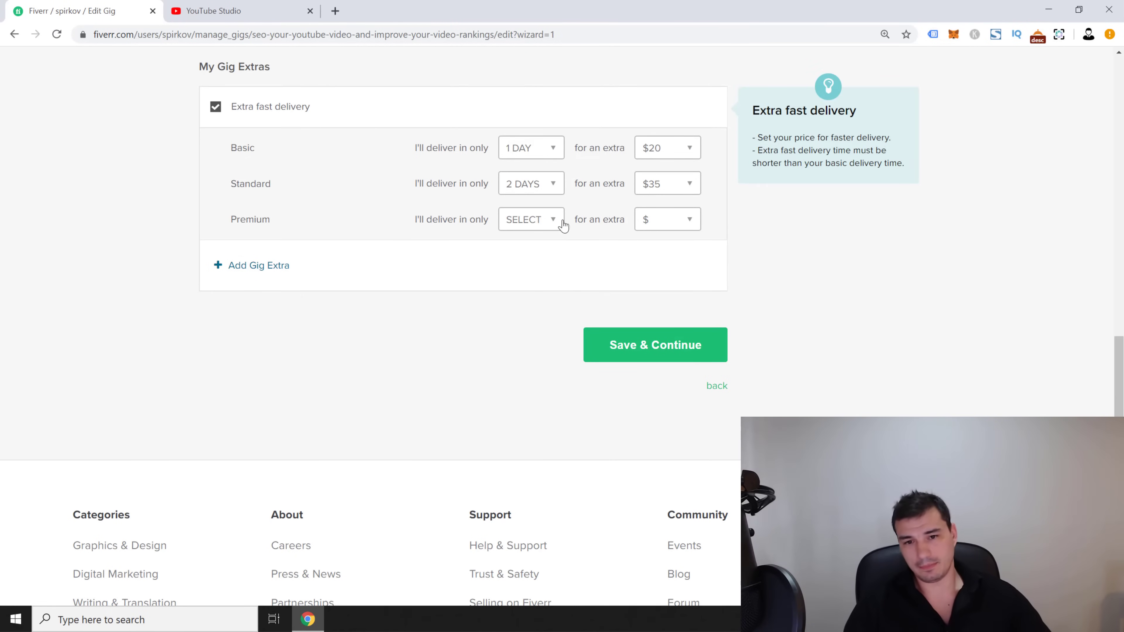
Set the Premium package's extra fast delivery to 3 days for an extra $50.
left_click(552, 221)
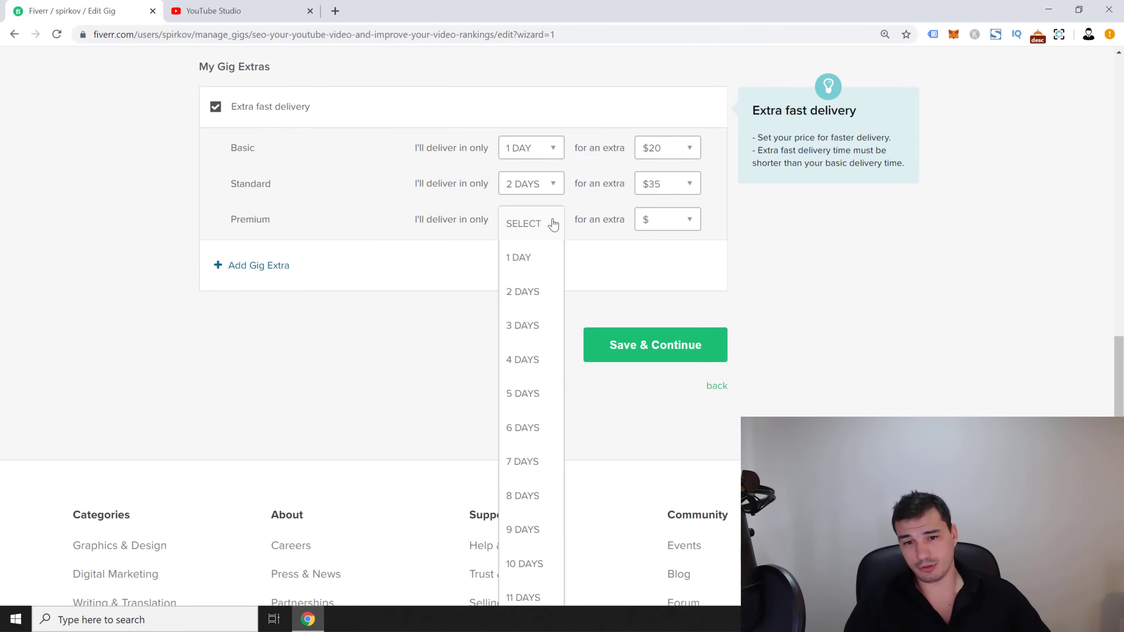
left_click(523, 327)
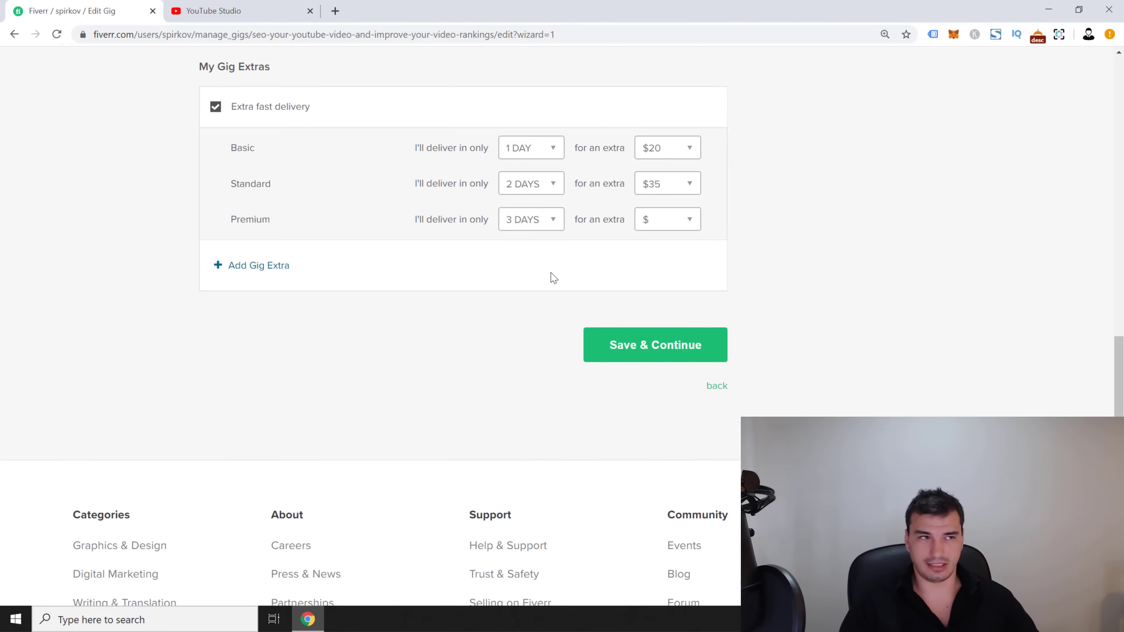
mouse_move(652, 240)
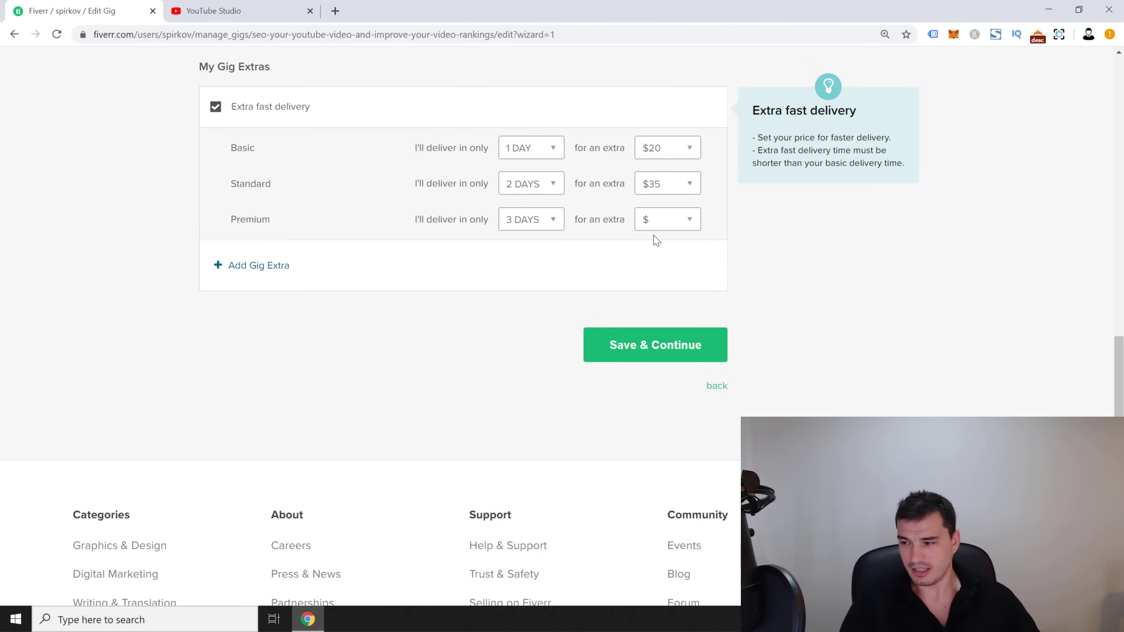
left_click(676, 224)
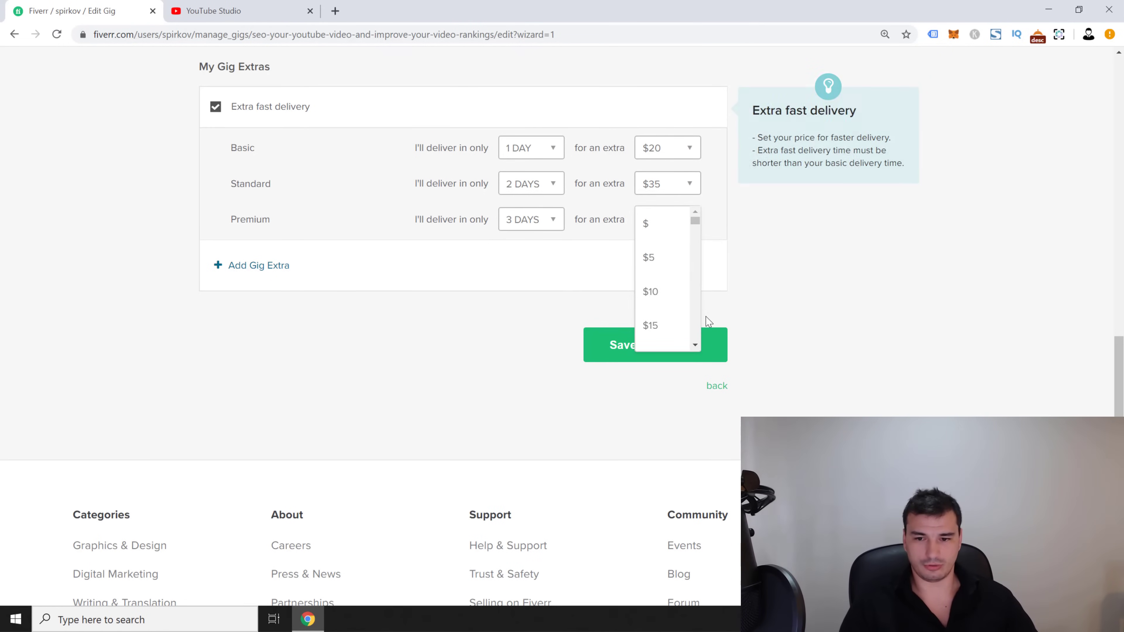
scroll(681, 304, "down", 5)
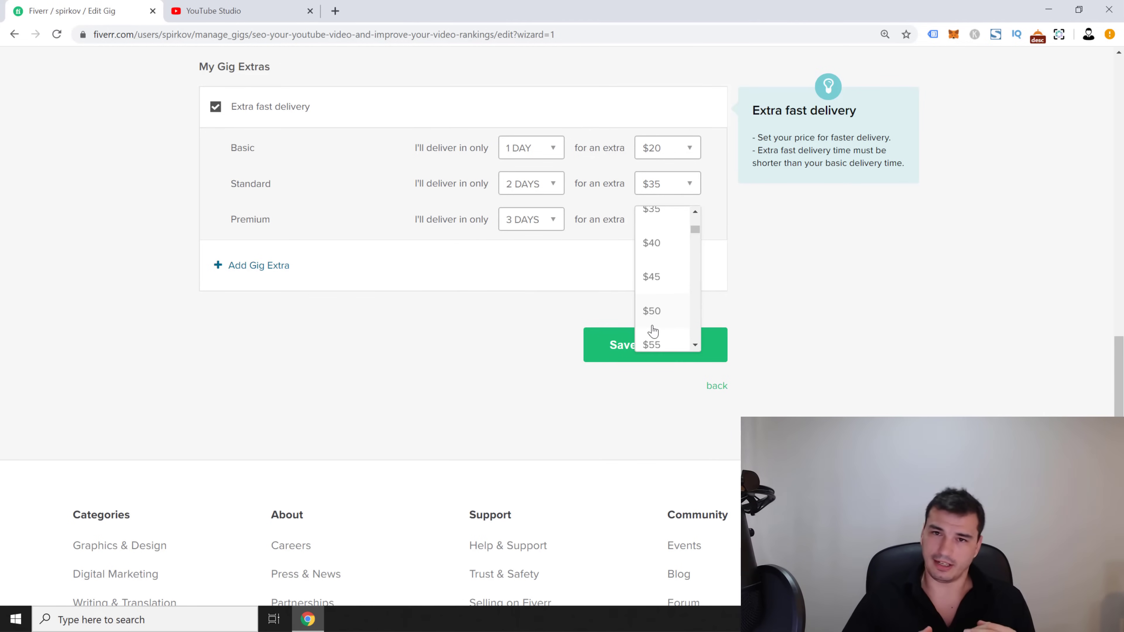
left_click(663, 311)
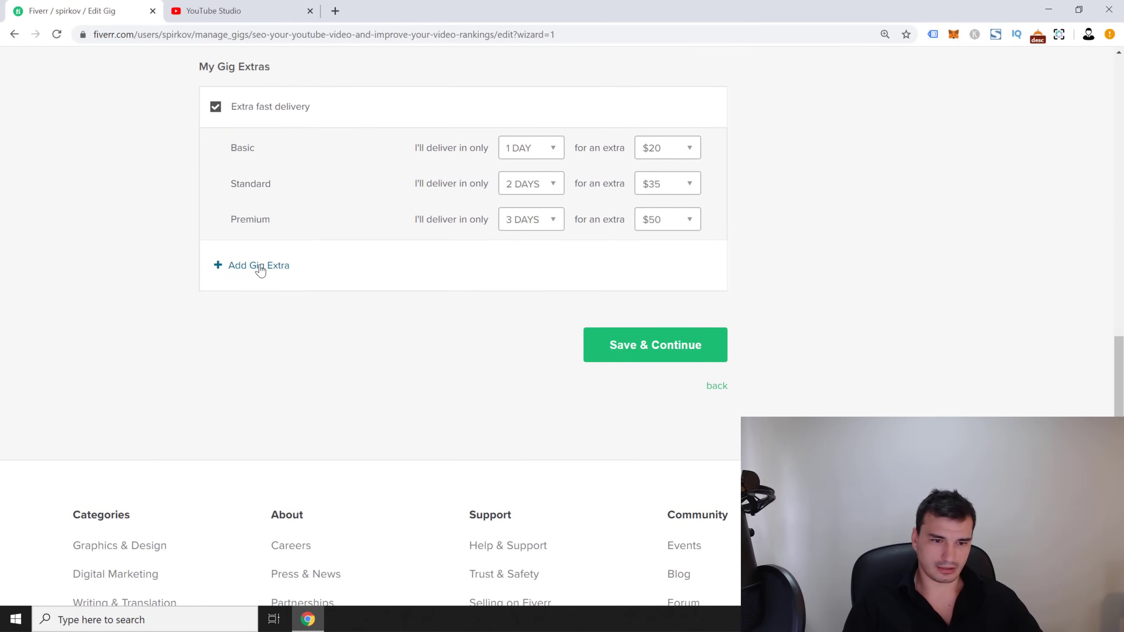
Add a custom gig extra titled "Content Strategy".
left_click(235, 275)
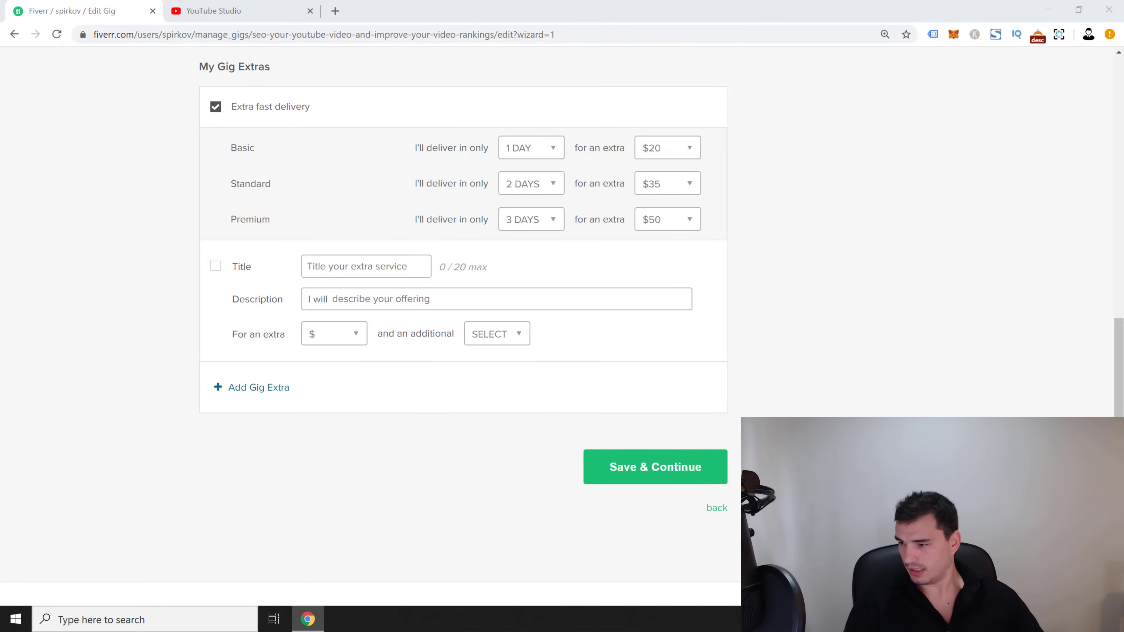
left_click(376, 261)
type("Content Strategy")
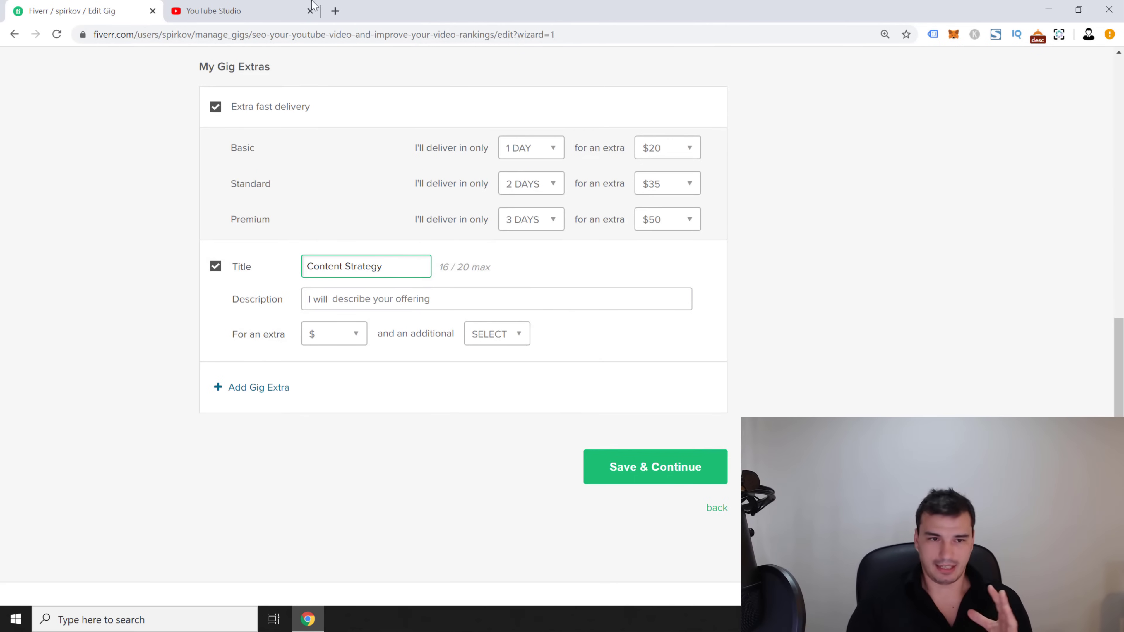
Describe the Content Strategy extra as "write you content strategy plan for YouTube that will make sure you rank for any desired keyword.".
mouse_move(474, 204)
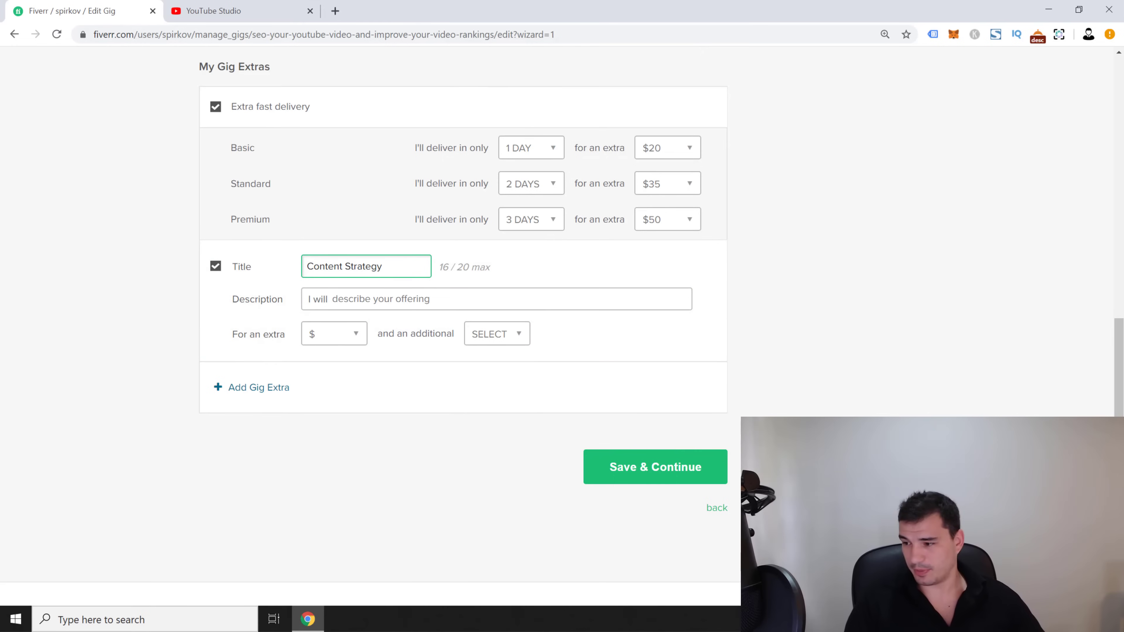
left_click(429, 293)
type("write you content strategy plan for YouTube that will make sure you rank for any desired keyword.")
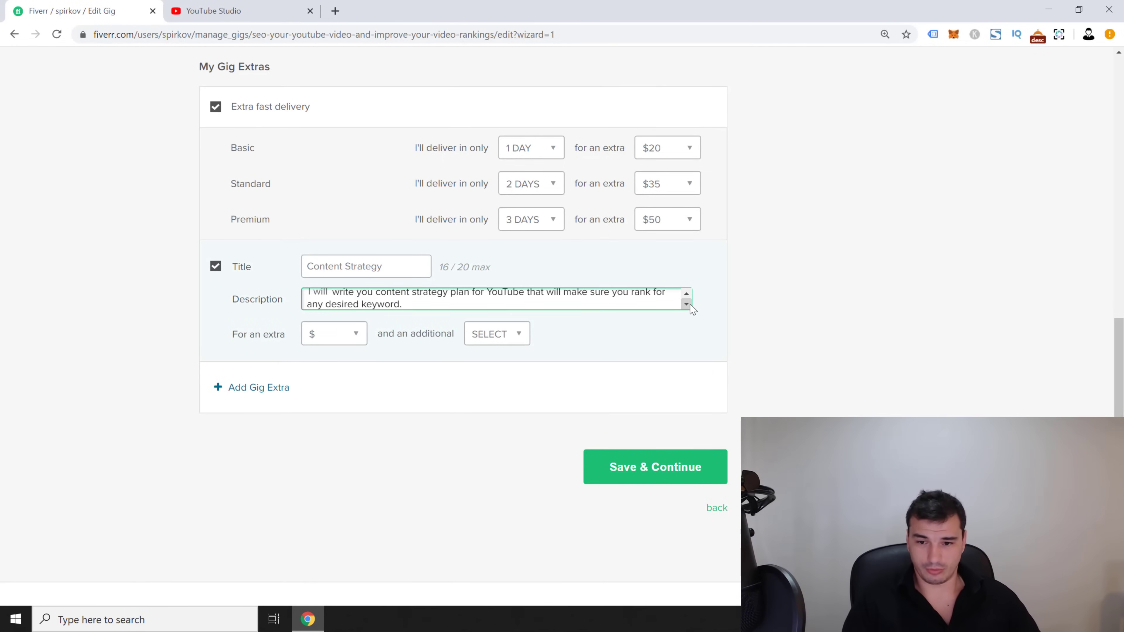
scroll(686, 300, "down", 1)
left_click_drag(697, 315, 687, 304)
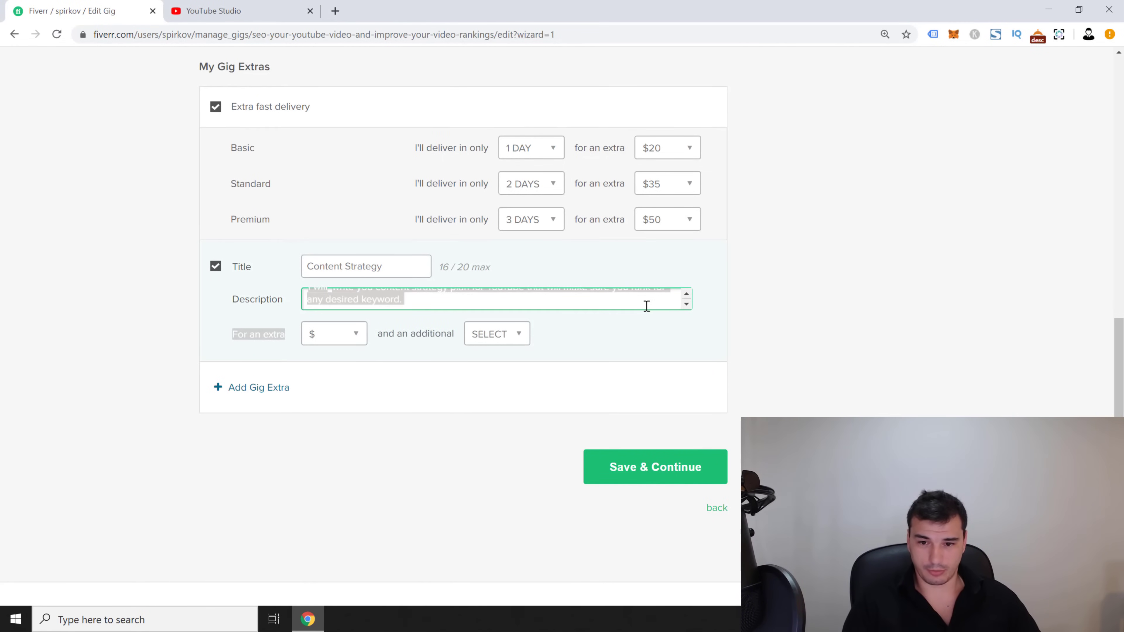
scroll(646, 298, "up", 2)
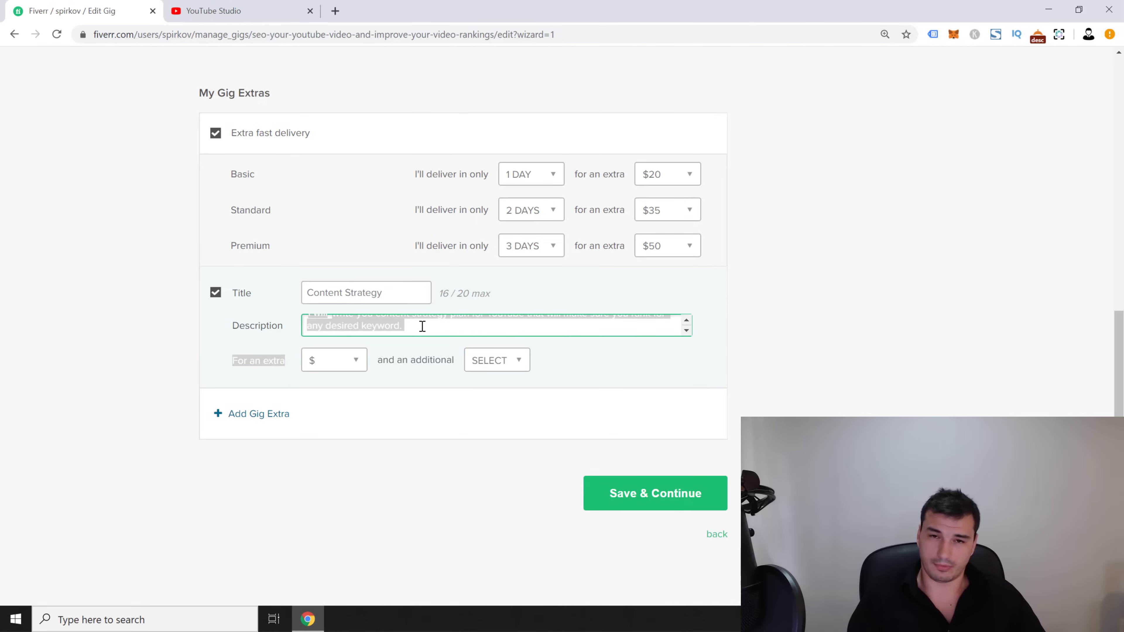
left_click(685, 356)
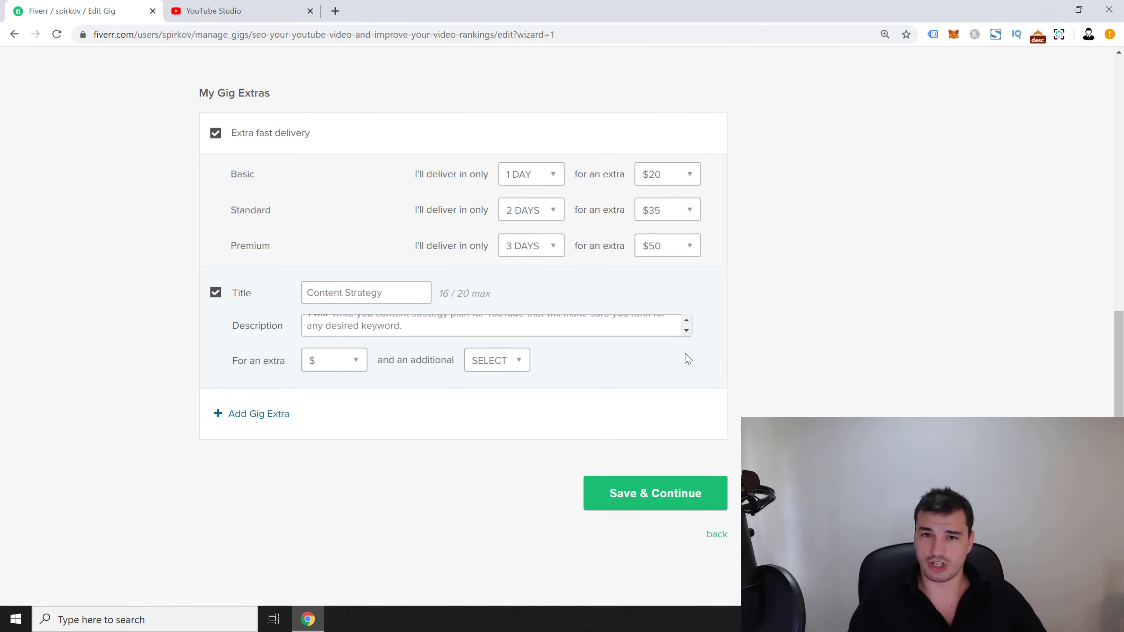
left_click(494, 330)
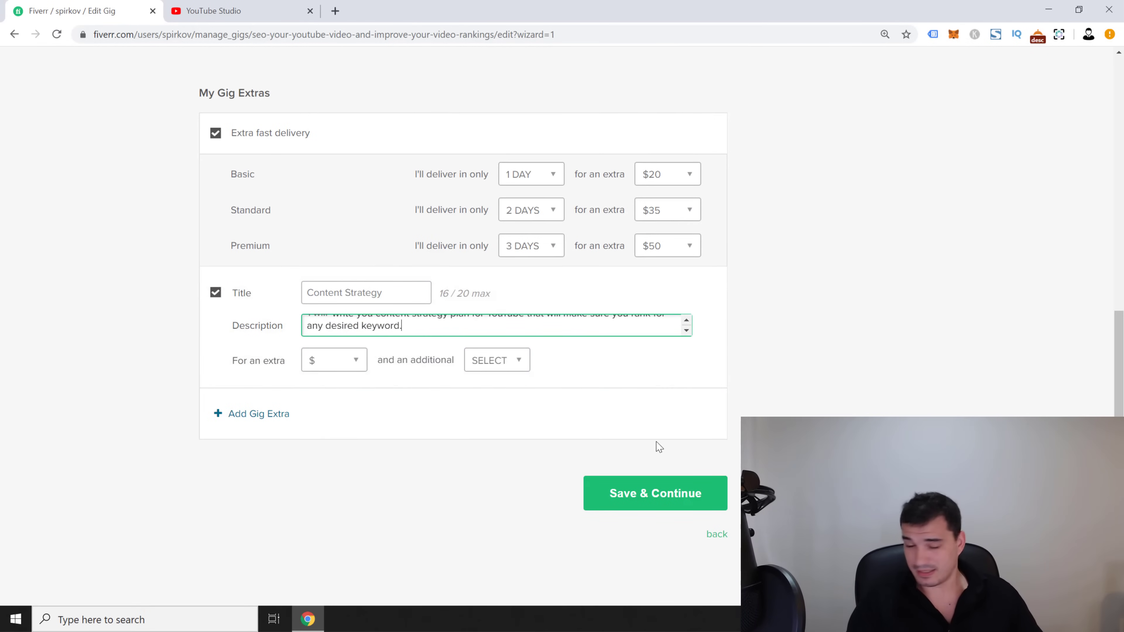
Price the Content Strategy extra at $250 with an additional 1 day of delivery time.
left_click(322, 363)
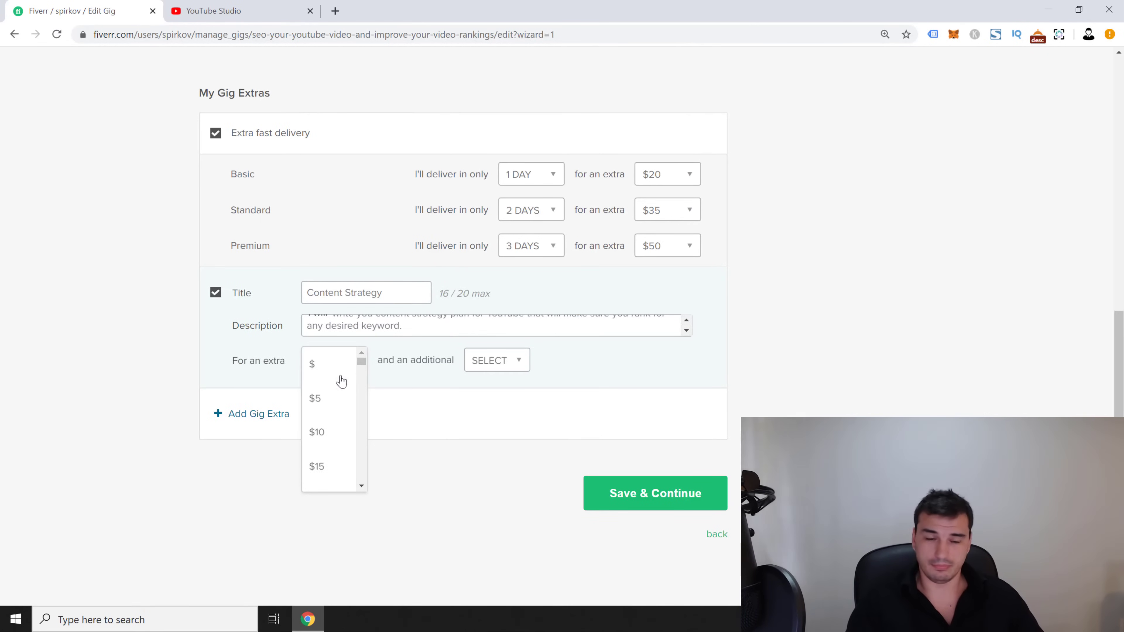
left_click_drag(362, 361, 362, 422)
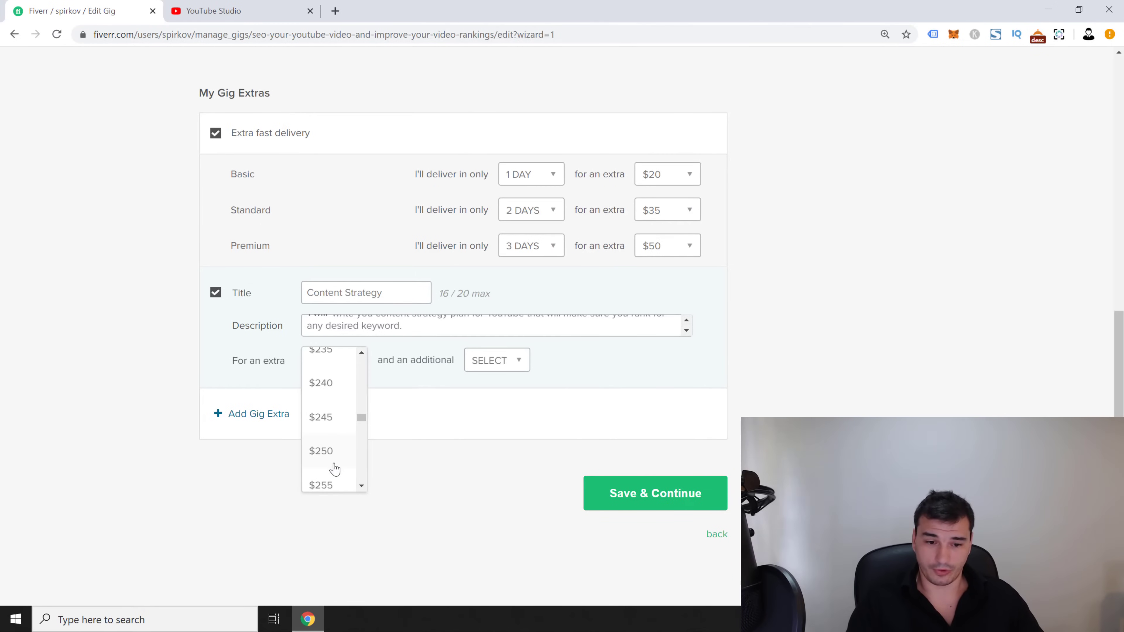
left_click(327, 456)
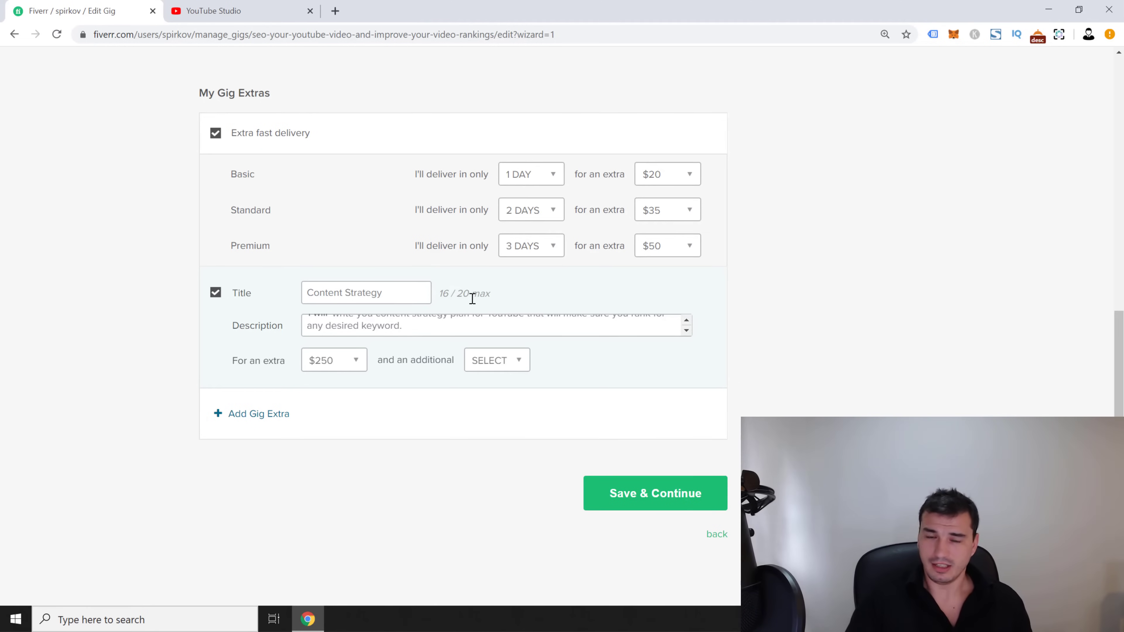
left_click(489, 370)
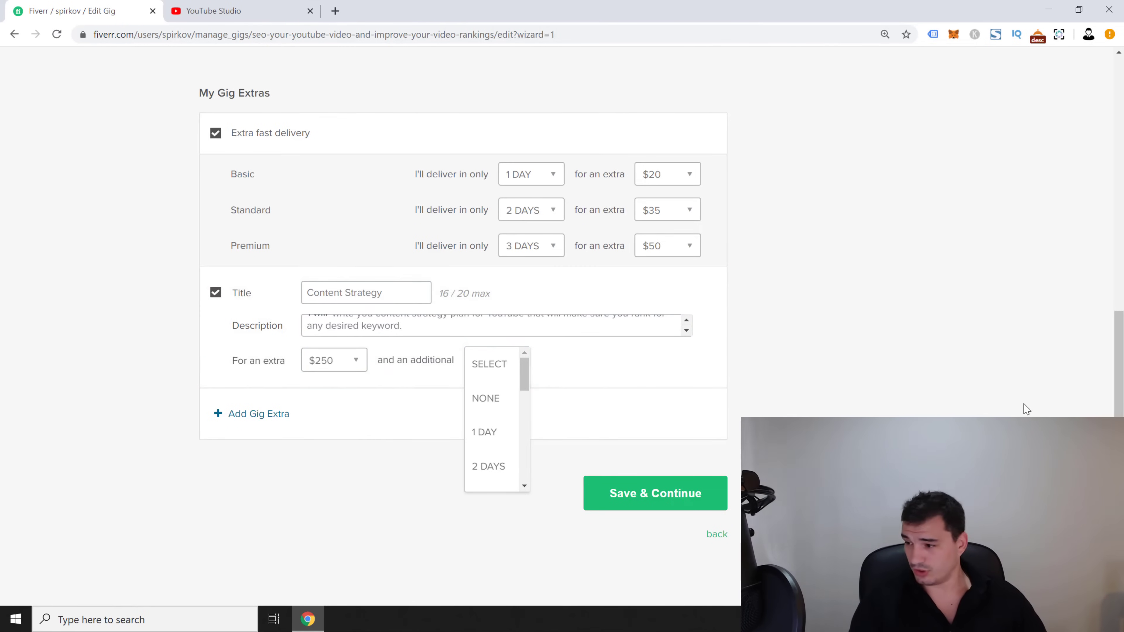
left_click(487, 432)
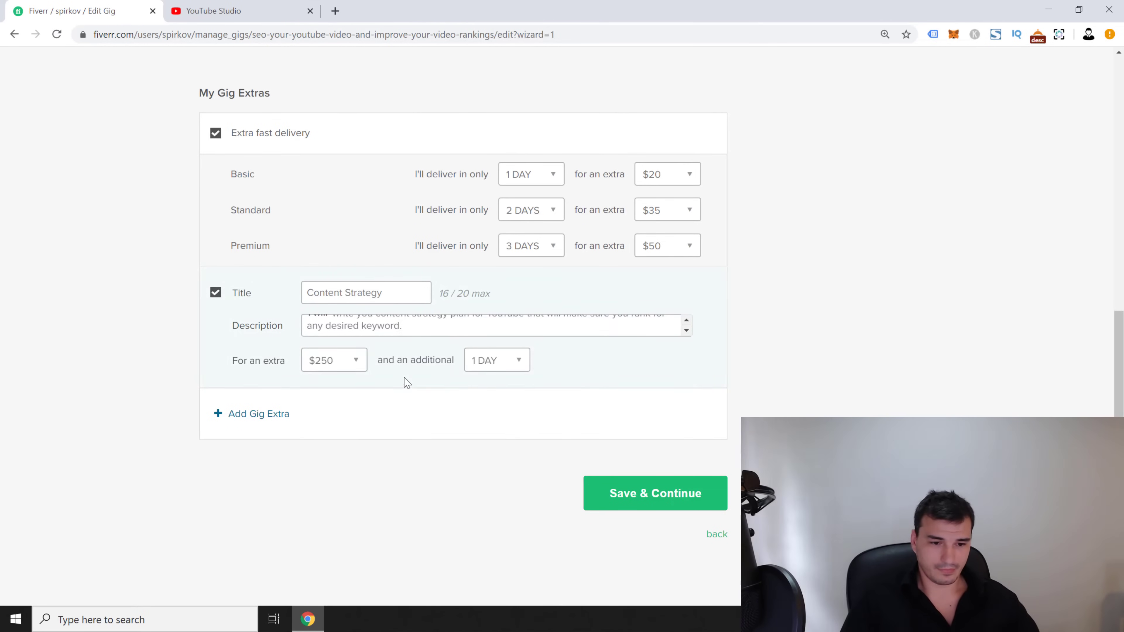
Add a second custom gig extra titled "Channel Description".
left_click(248, 416)
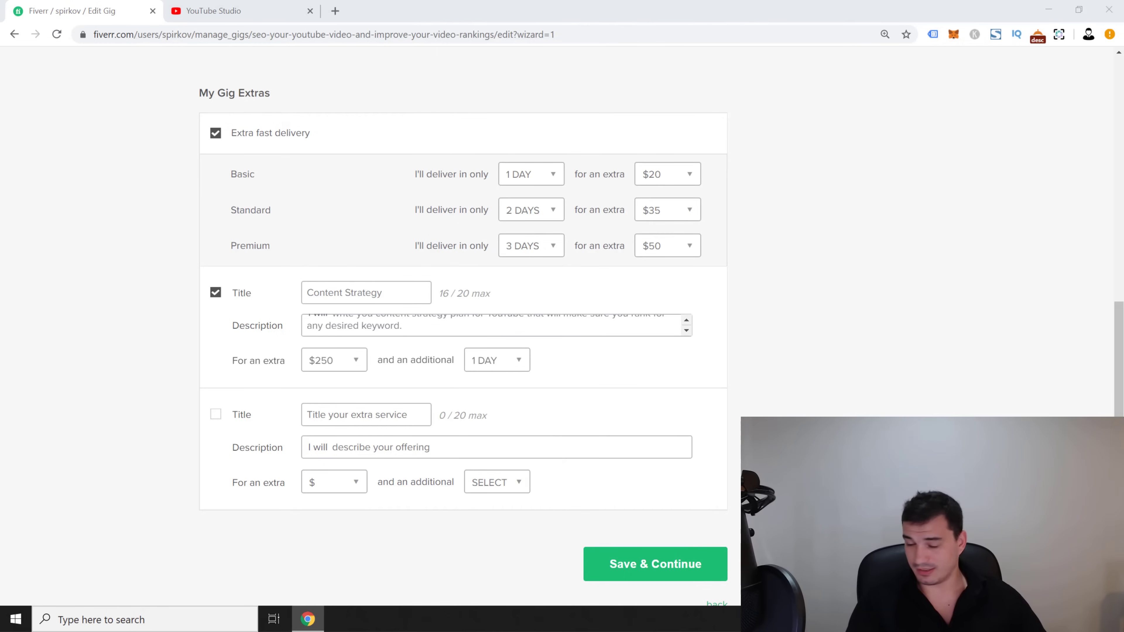
left_click(364, 419)
type("Channel Description")
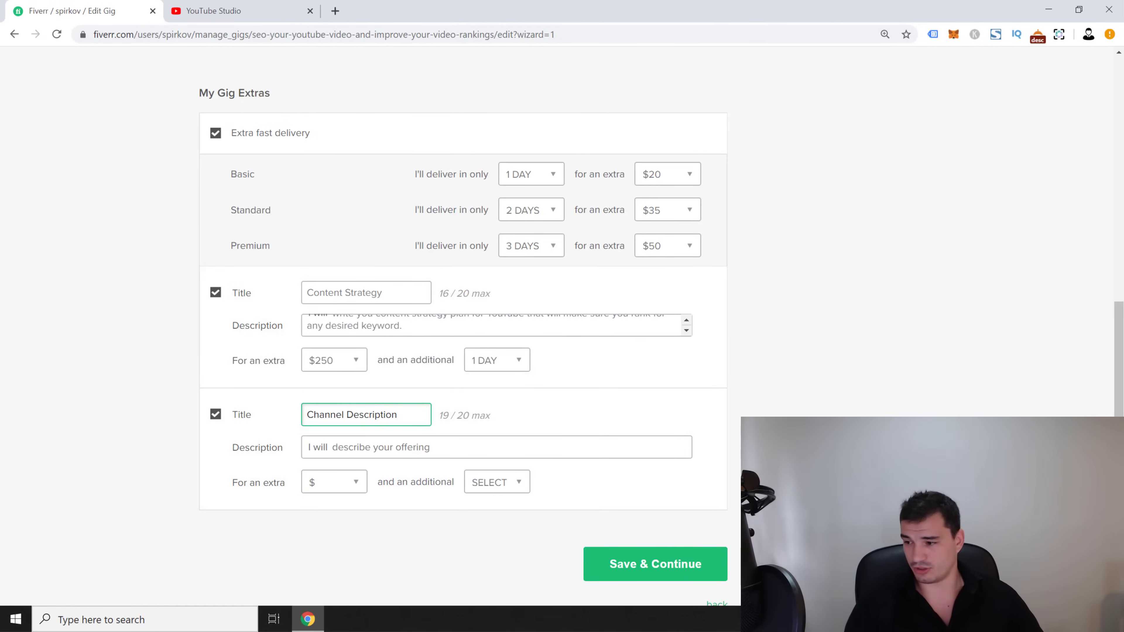
Describe the Channel Description extra as "write your channel description to align with your channel goals available only with content strategy".
left_click(390, 450)
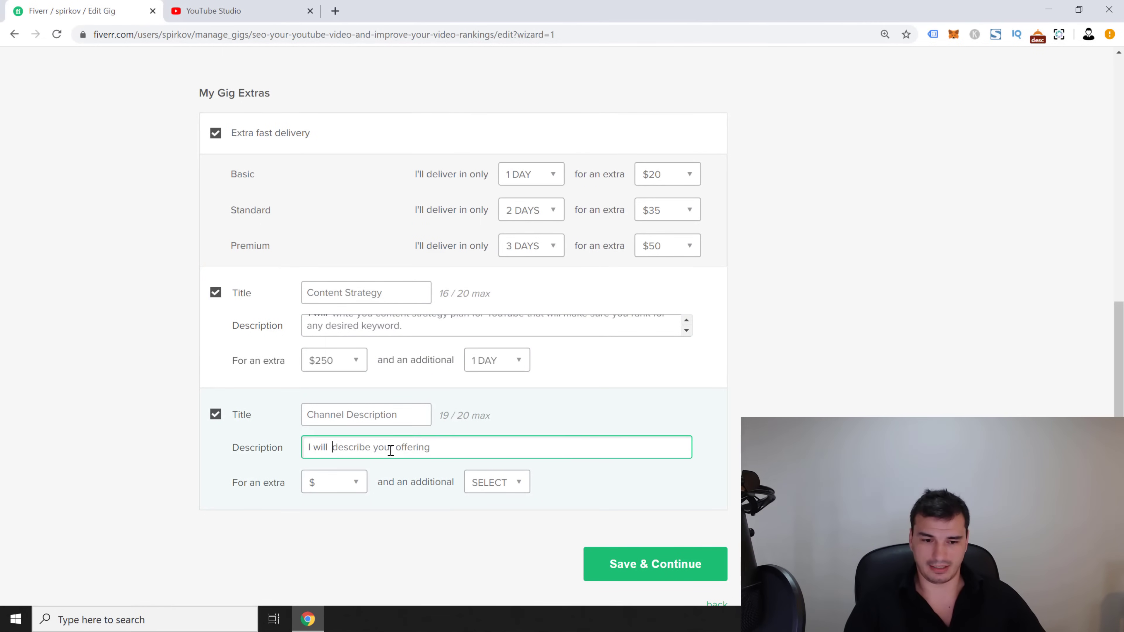
type("write your channel description to align with your channel goals available only with authority")
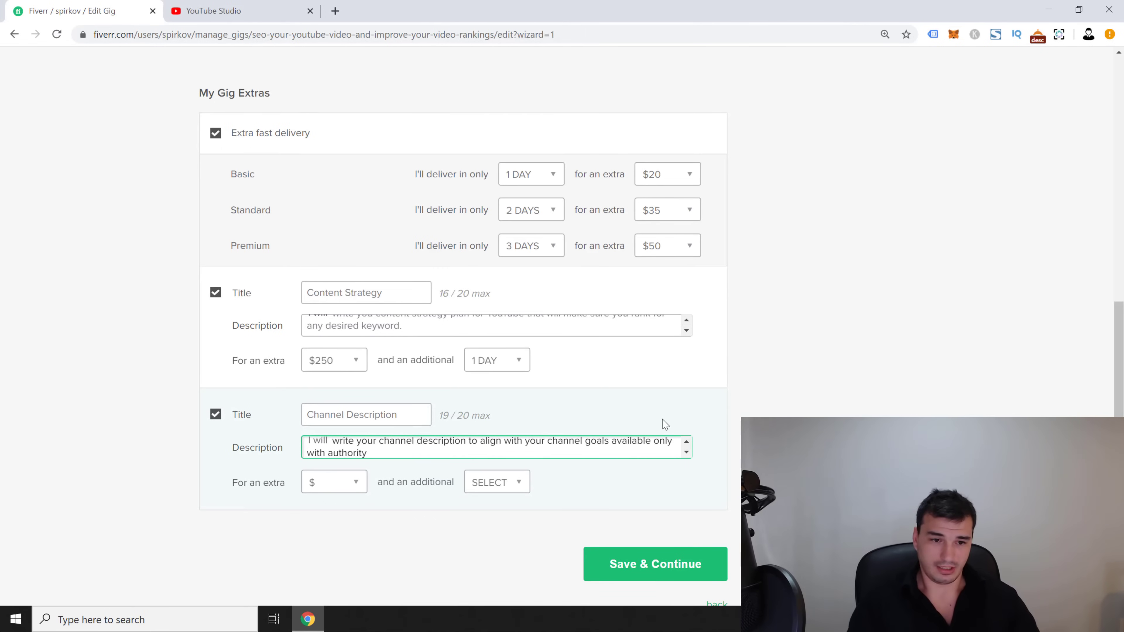
key("Up")
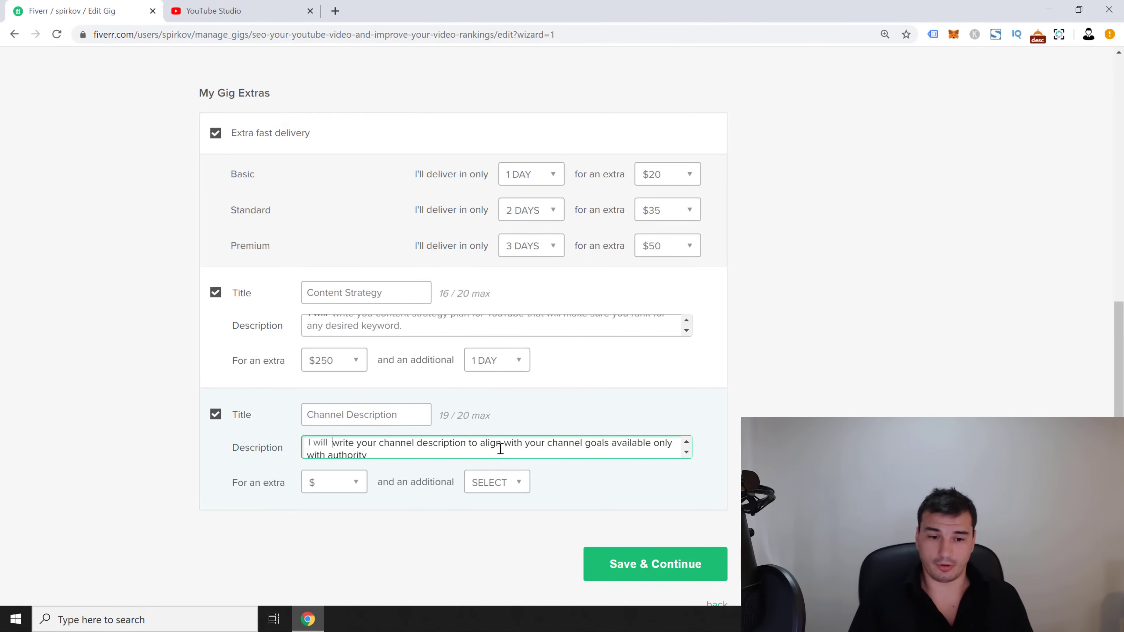
double_click(358, 456)
type("content strateg")
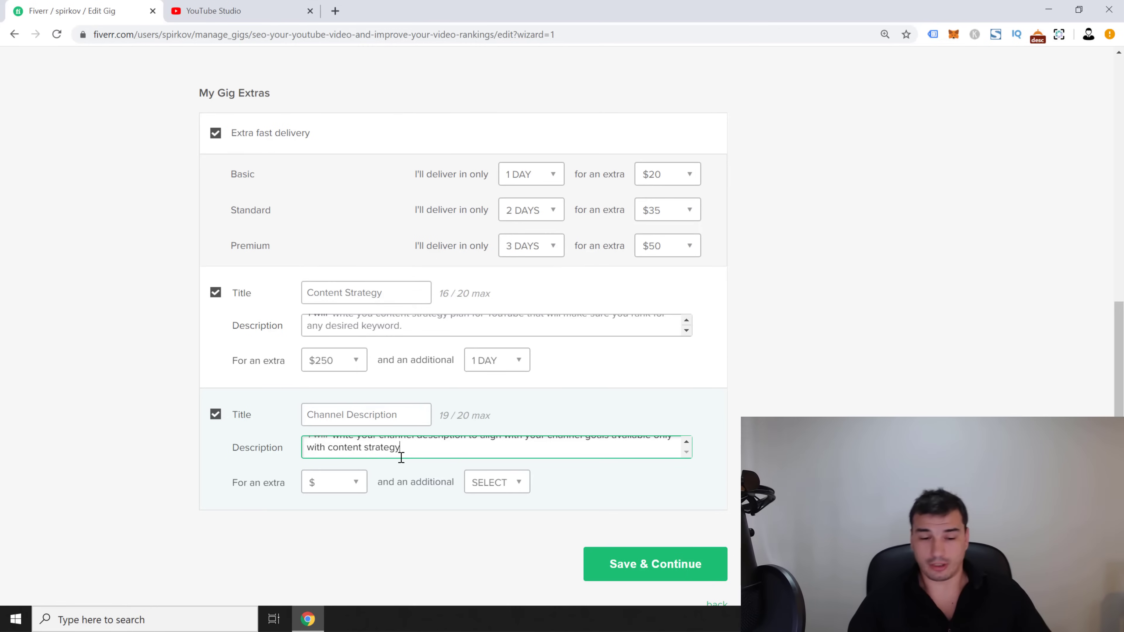
Set the Channel Description extra's price to $75.
left_click(354, 481)
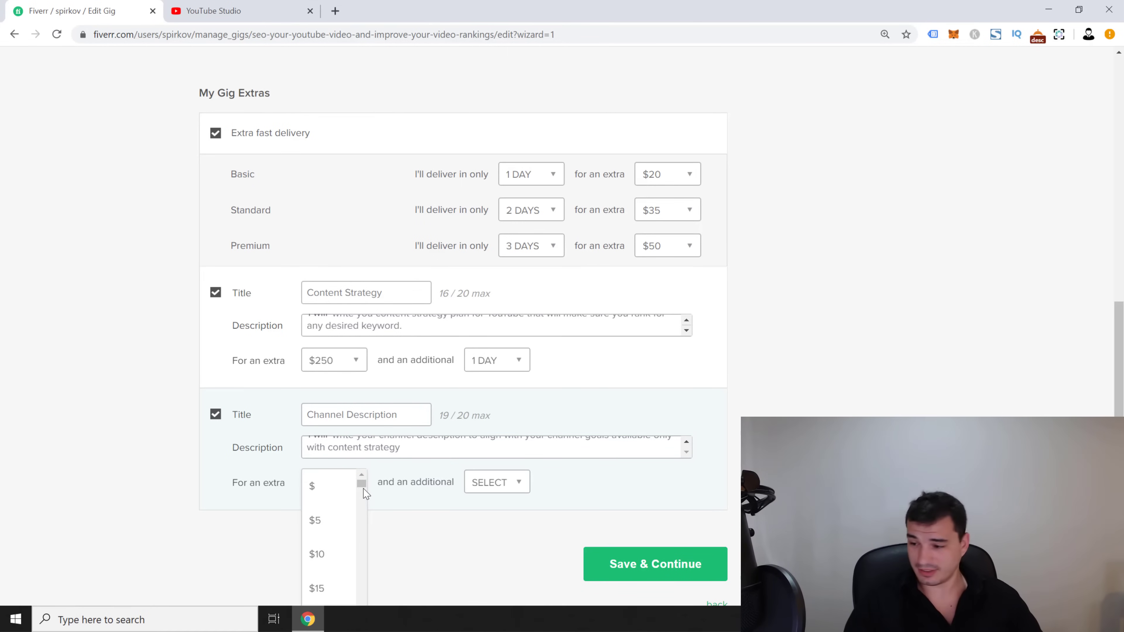
scroll(335, 575, "down", 4)
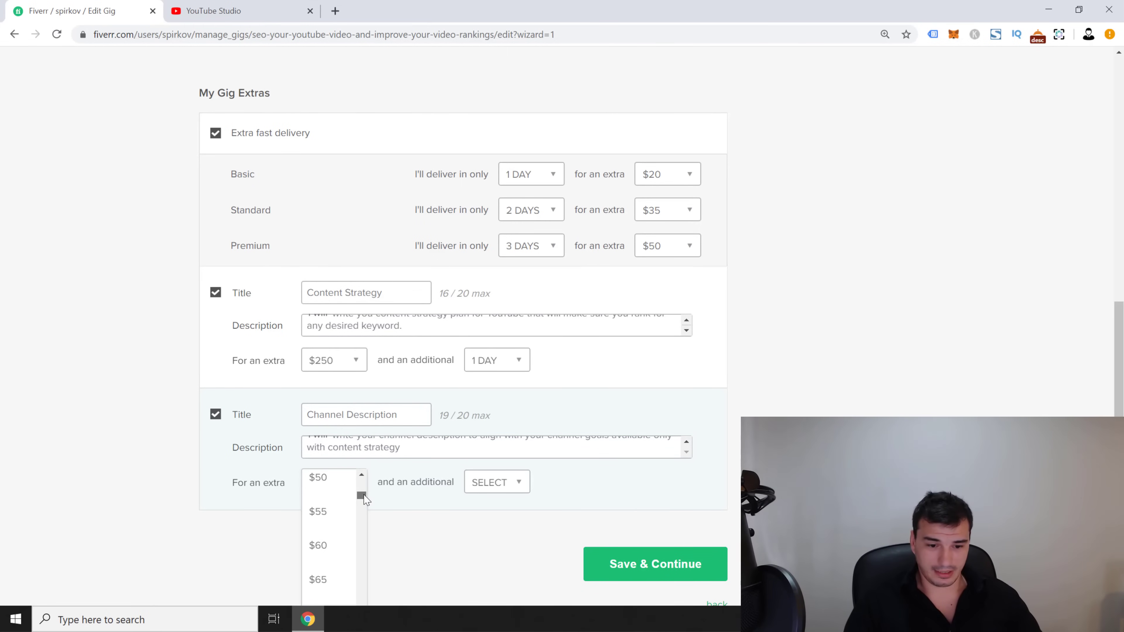
left_click(323, 585)
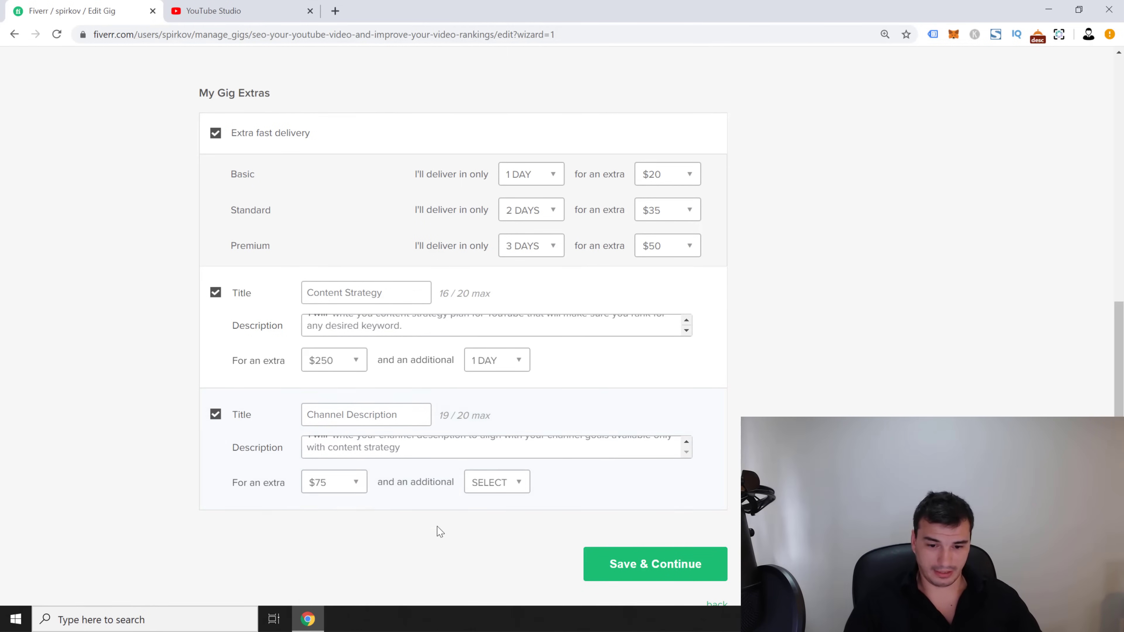
Set the Channel Description extra's additional delivery time to 1 day.
left_click(498, 493)
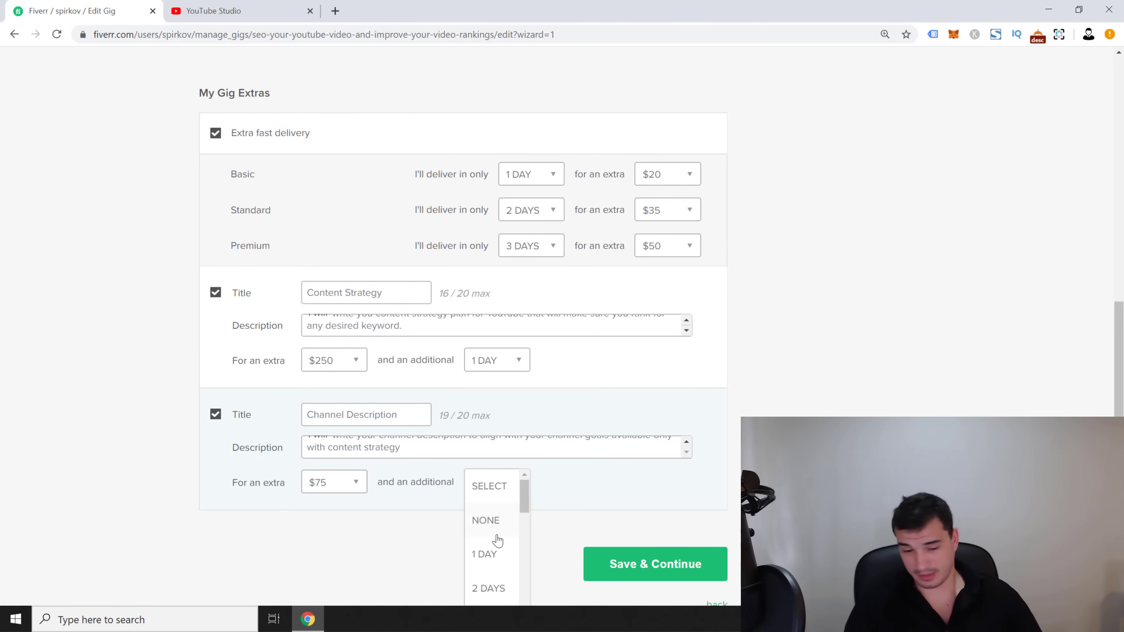
left_click(489, 554)
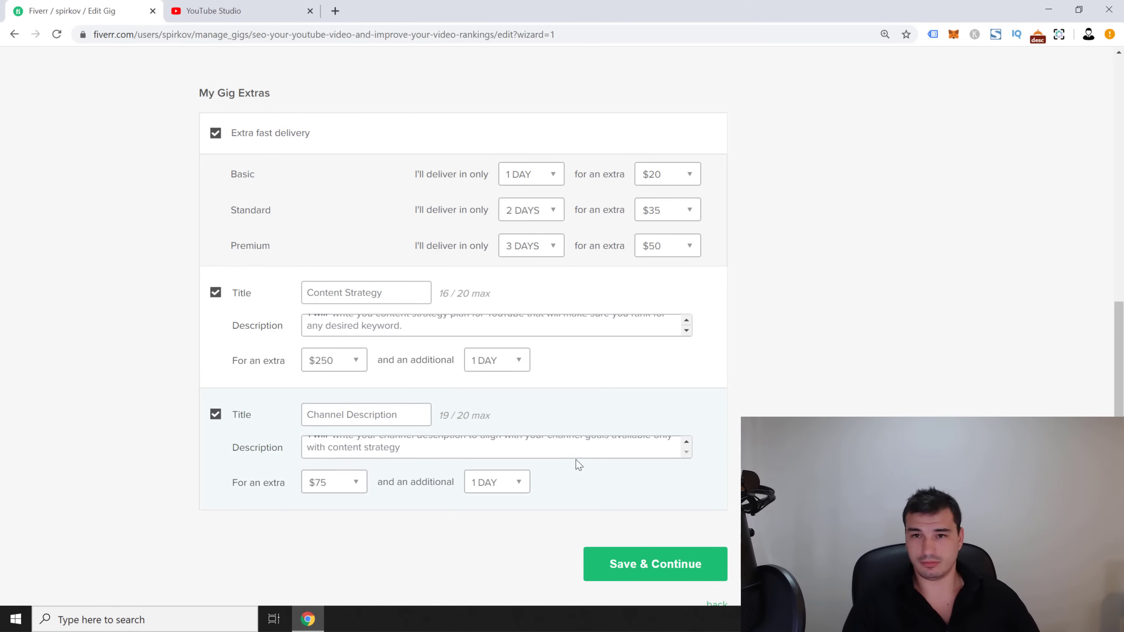
Review the three packages, their prices, the fast delivery options and both custom gig extras before saving.
scroll(602, 377, "up", 5)
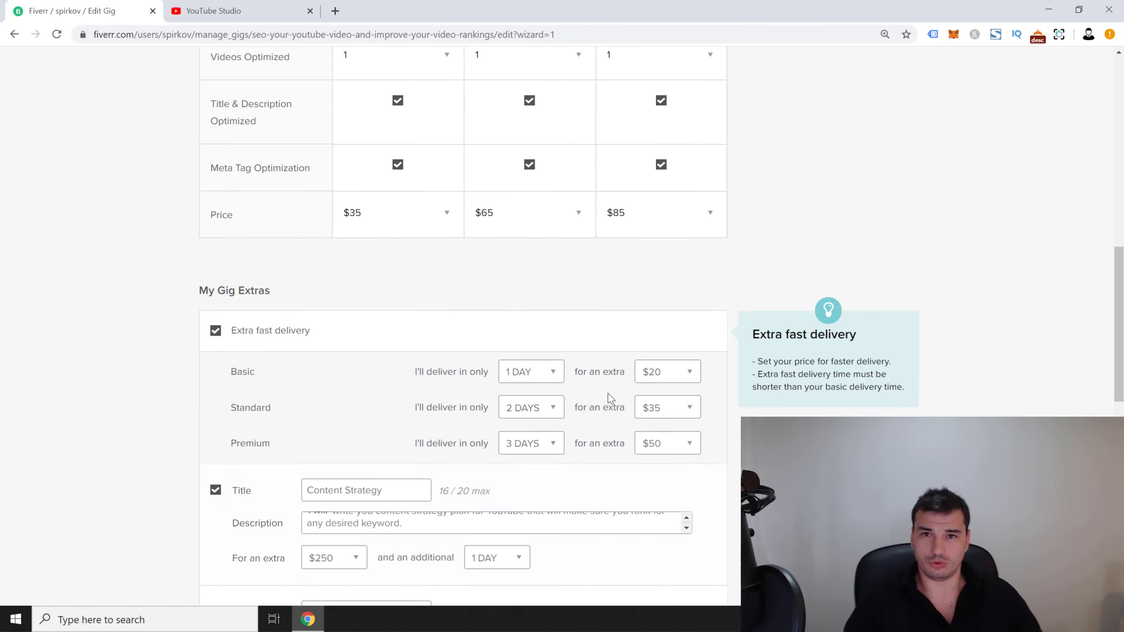
scroll(88, 248, "up", 4)
scroll(106, 327, "down", 5)
scroll(116, 446, "down", 3)
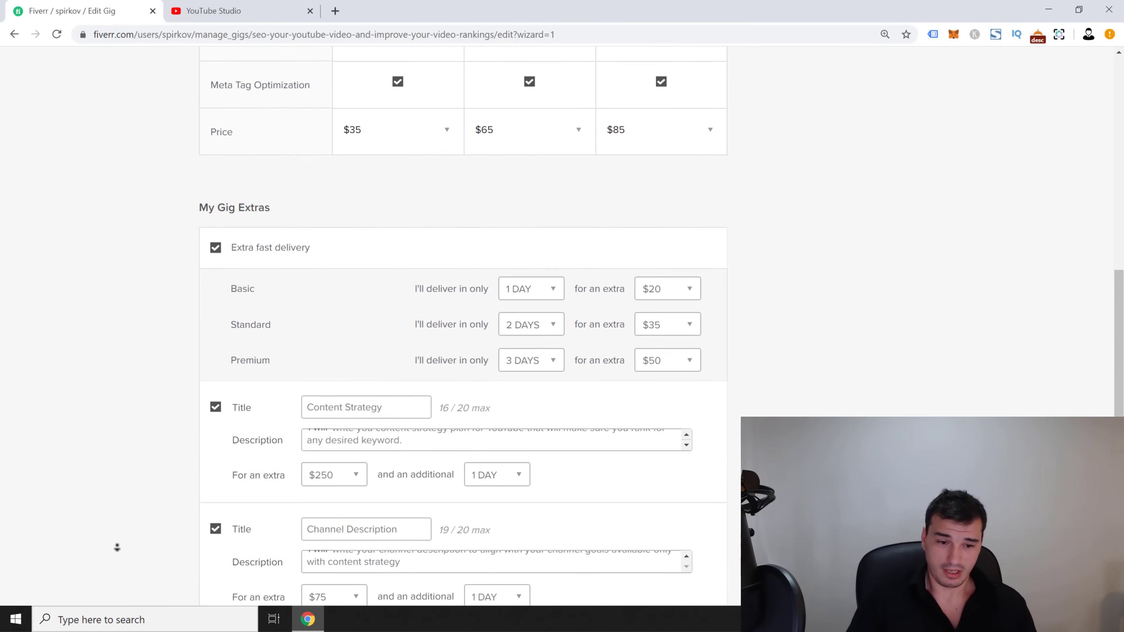
scroll(142, 588, "down", 2)
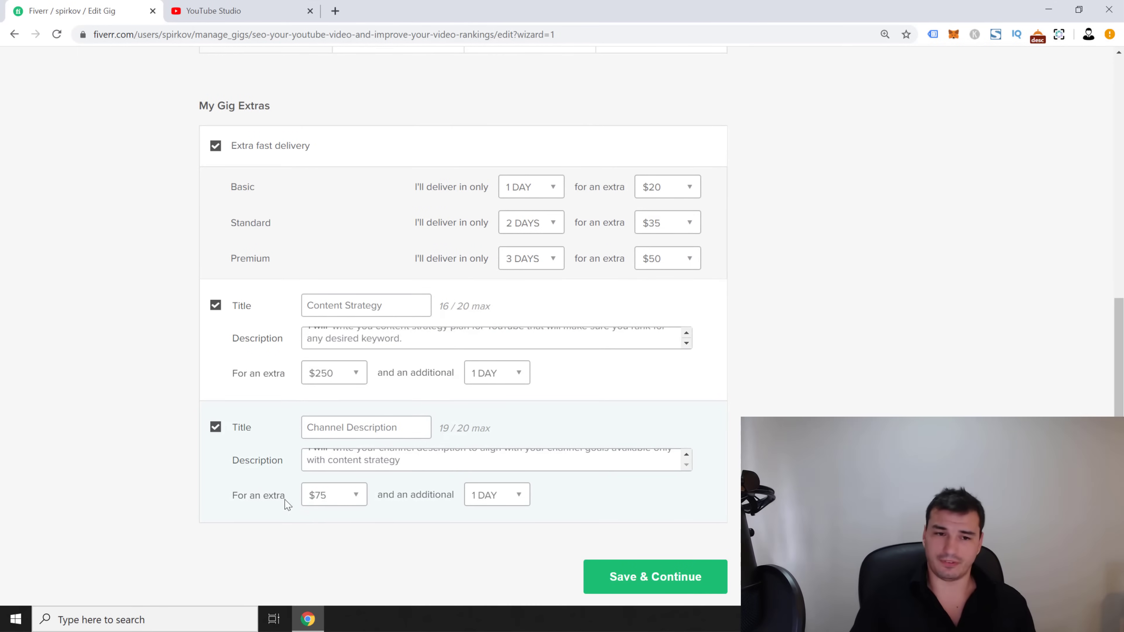
middle_click(136, 427)
scroll(136, 426, "up", 7)
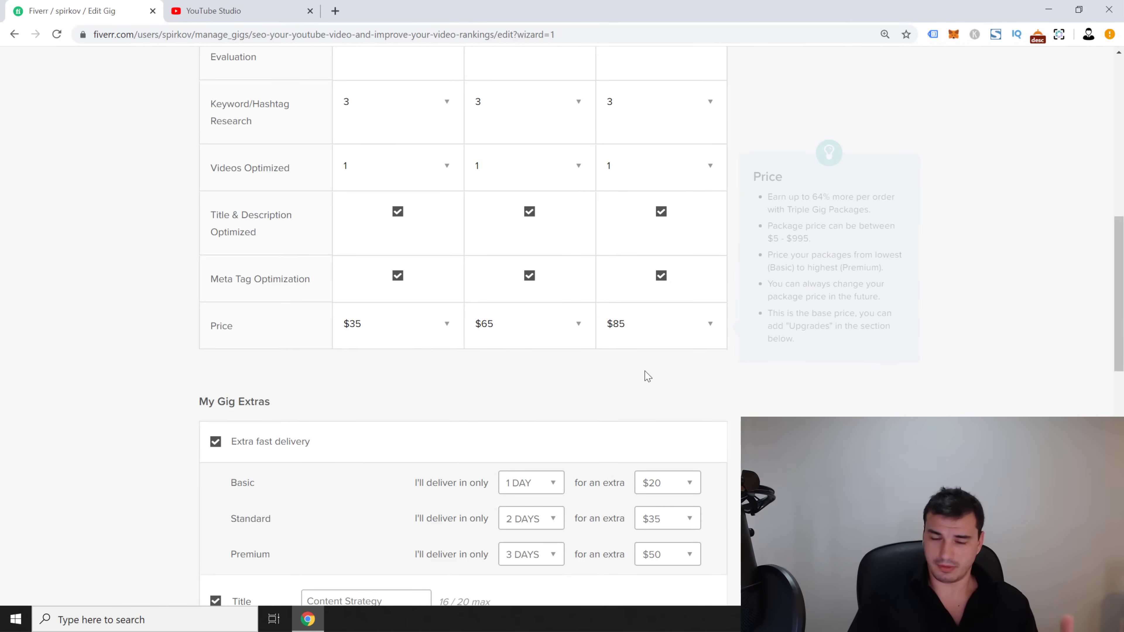
scroll(661, 221, "up", 4)
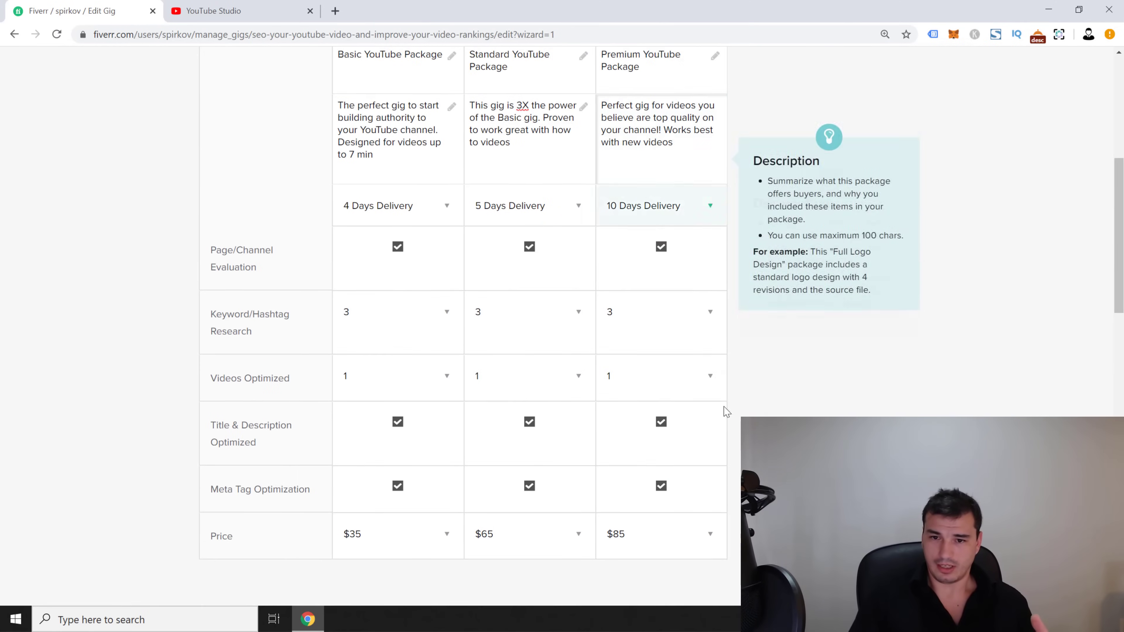
scroll(161, 358, "down", 7)
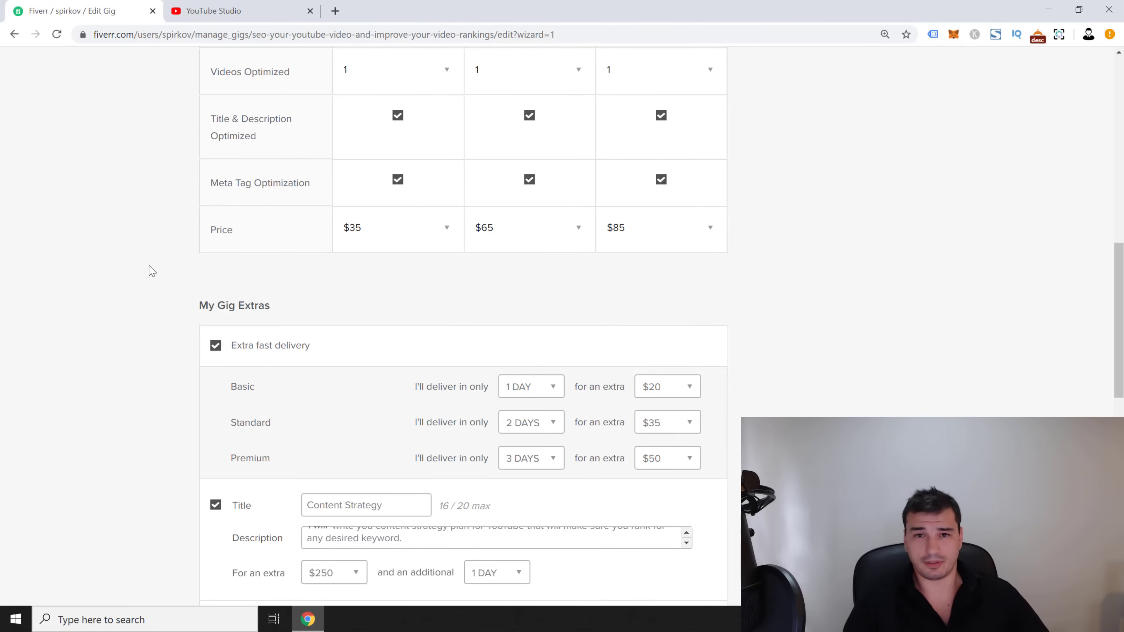
scroll(67, 296, "down", 7)
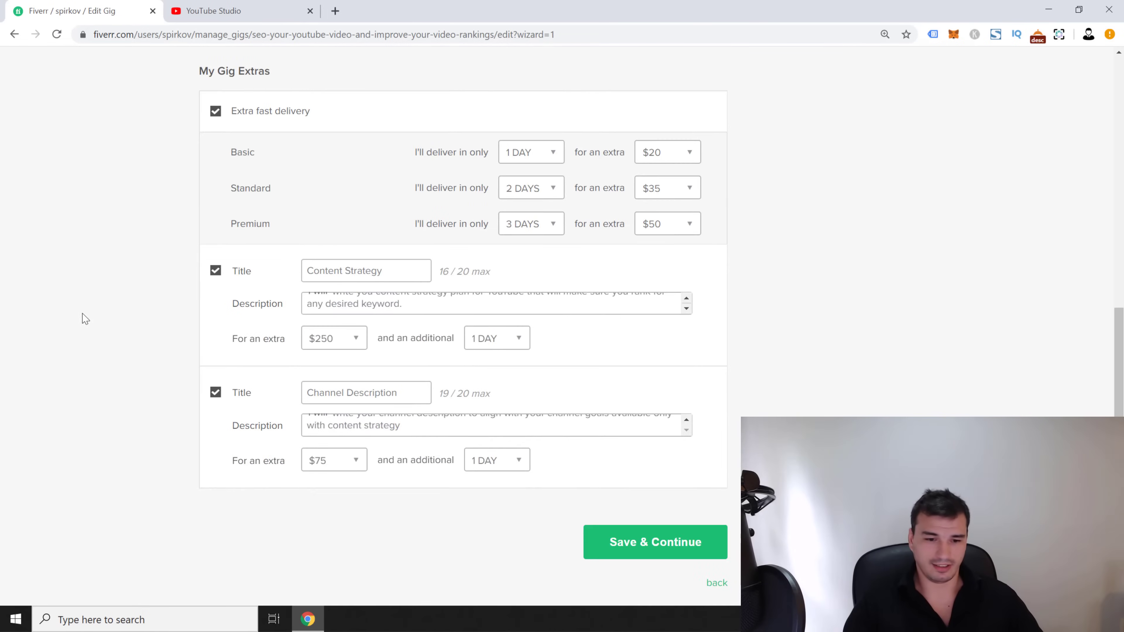
middle_click(788, 404)
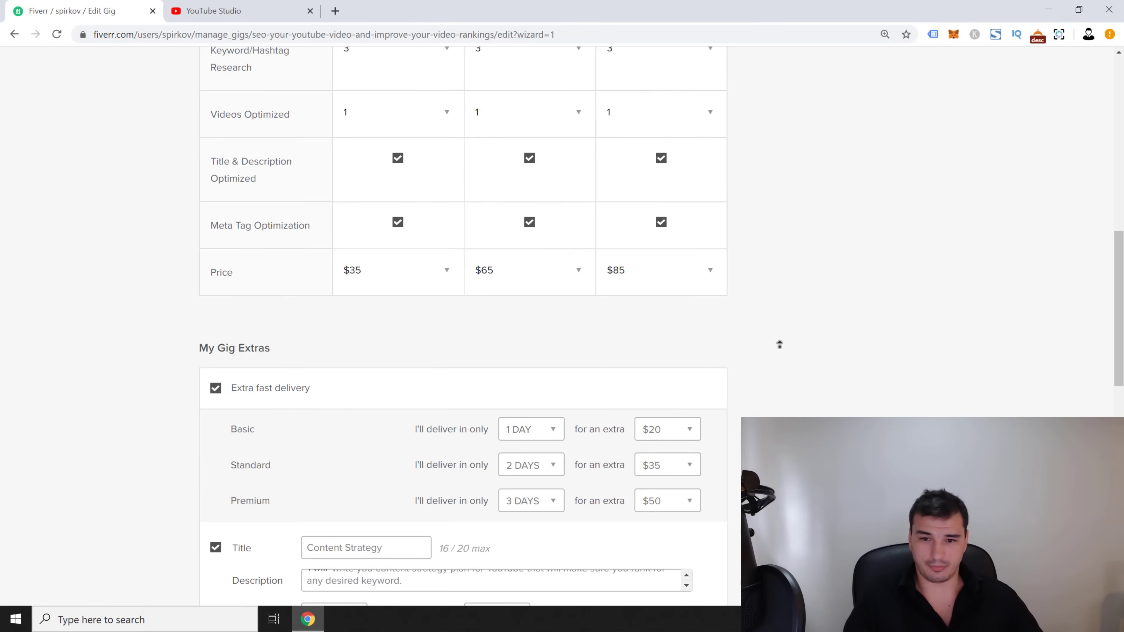
scroll(741, 307, "down", 15)
scroll(760, 261, "up", 6)
scroll(757, 196, "down", 2)
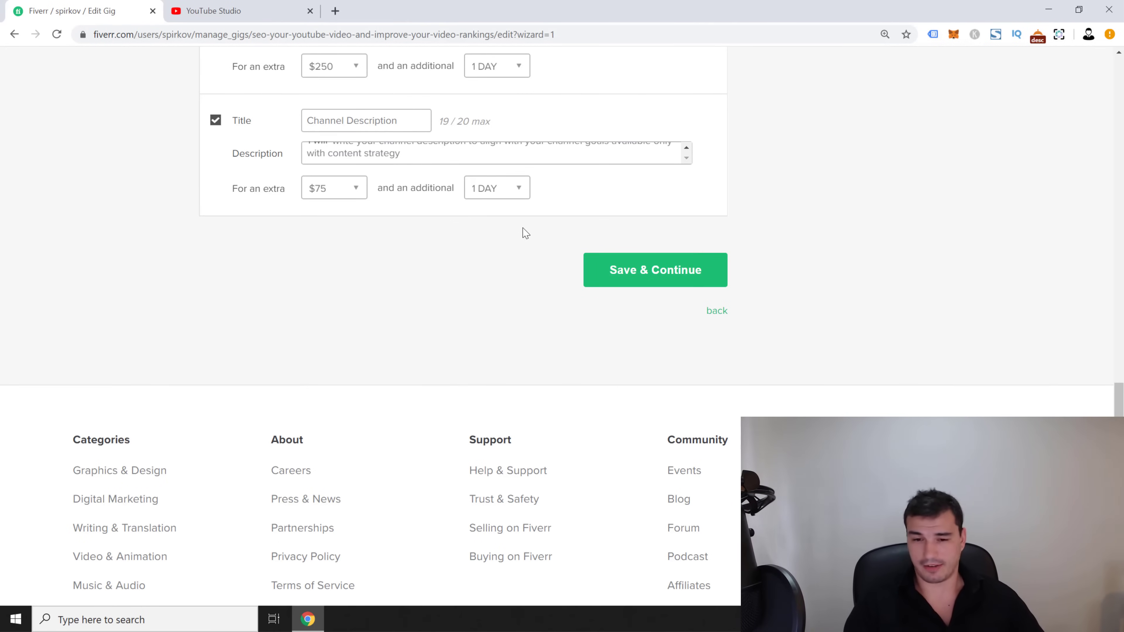
Shorten the Channel Description extra's description by ending it "available only with plan above", and save the pricing page.
left_click(633, 283)
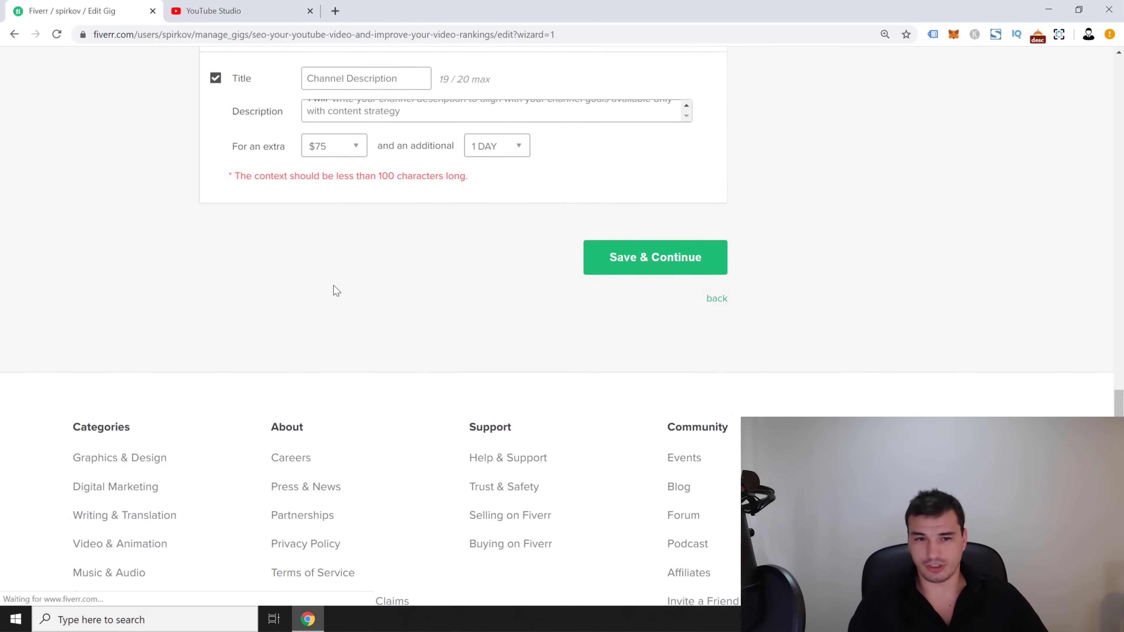
scroll(346, 294, "up", 3)
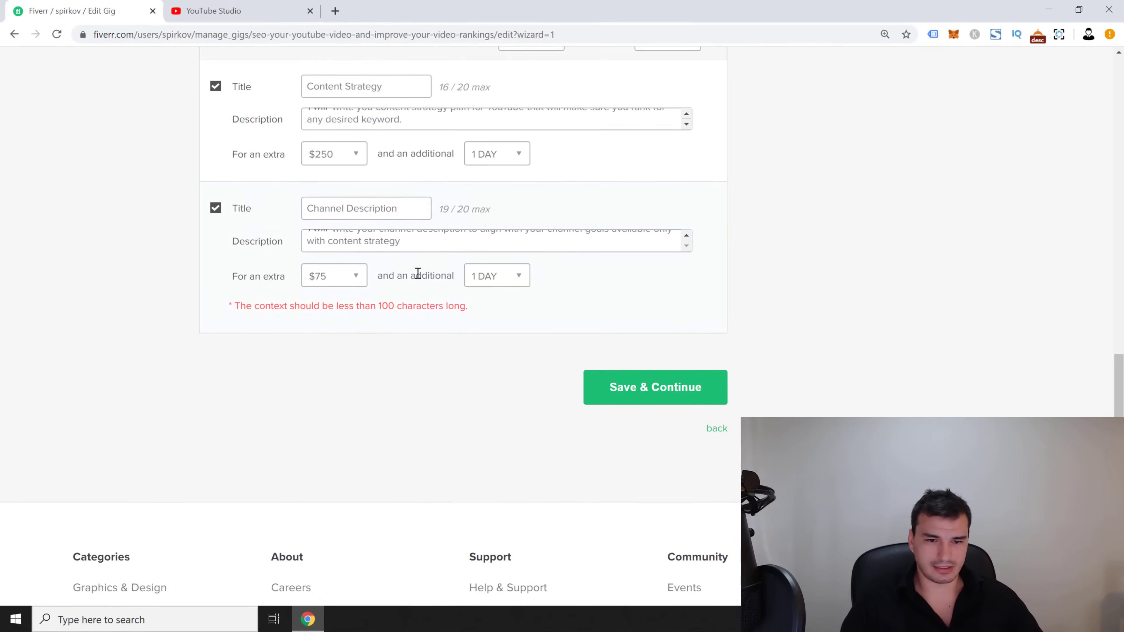
left_click(414, 245)
key("BackSpace")
key("BackSpace")
key("BackSpace")
key("BackSpace")
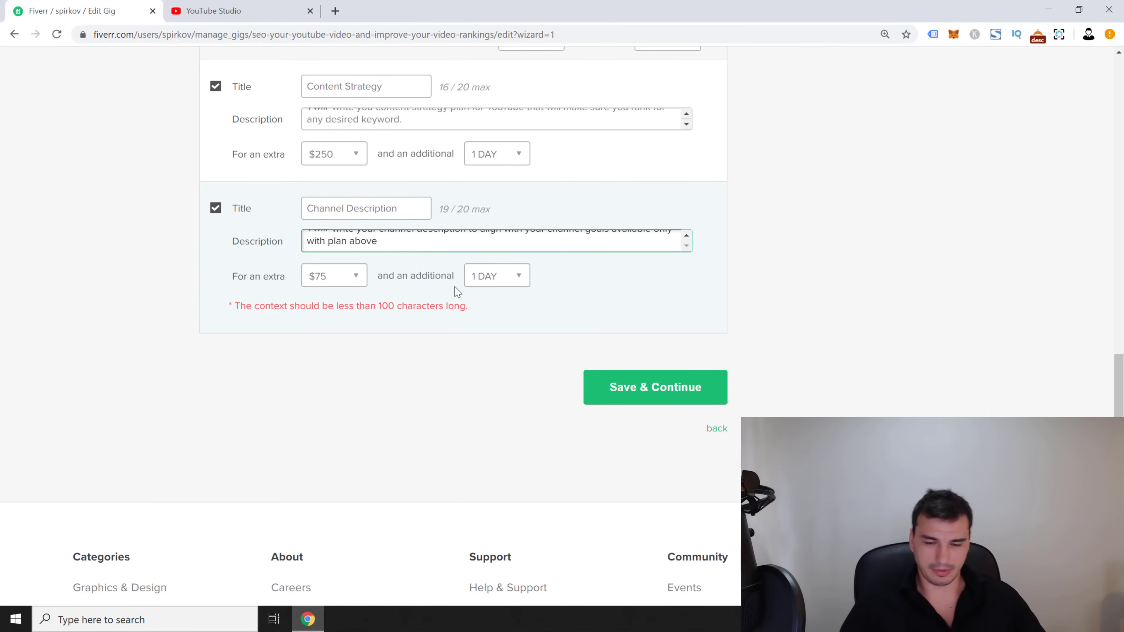
left_click(654, 403)
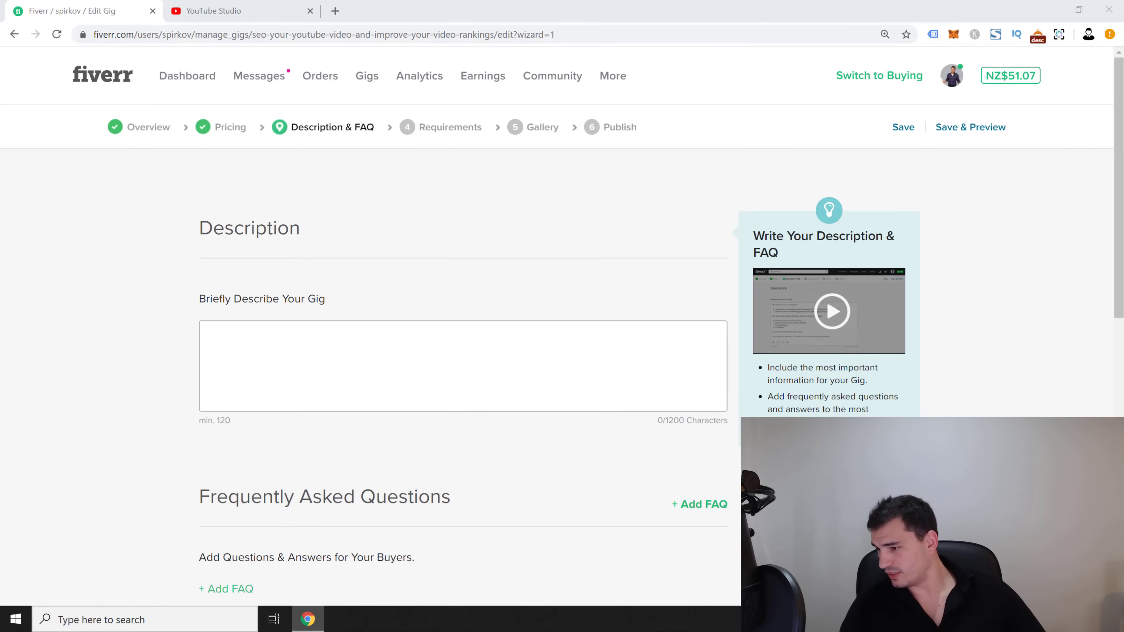
Fill in the gig description with the prepared sales text that opens with "Are you trying to grow a YouTube channel?".
left_click(444, 382)
key("ctrl+v")
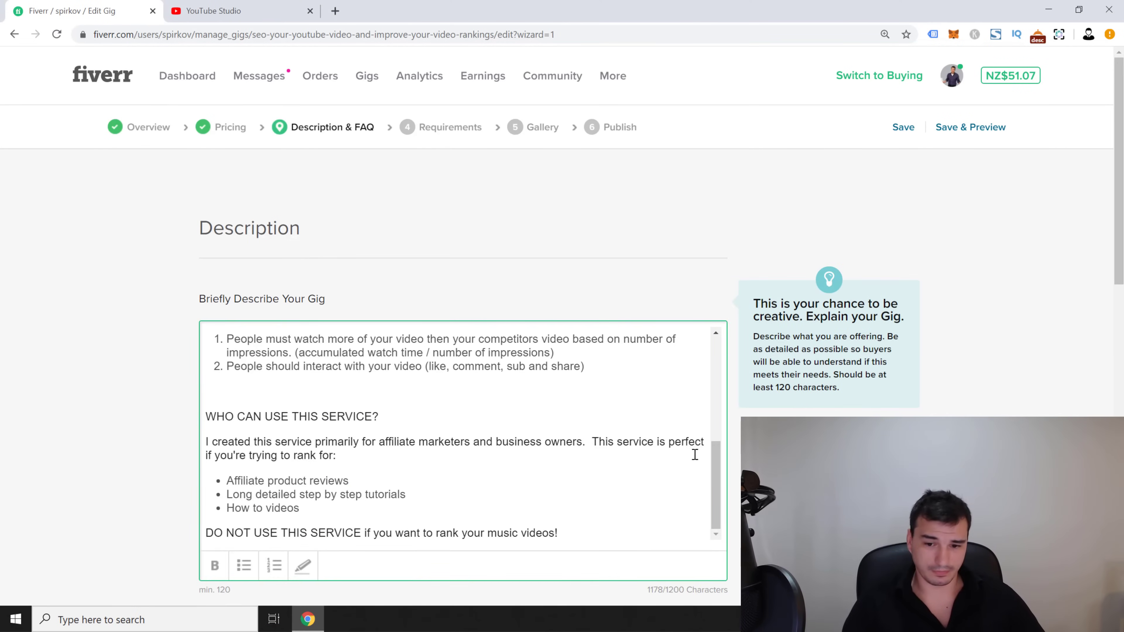
scroll(712, 471, "up", 7)
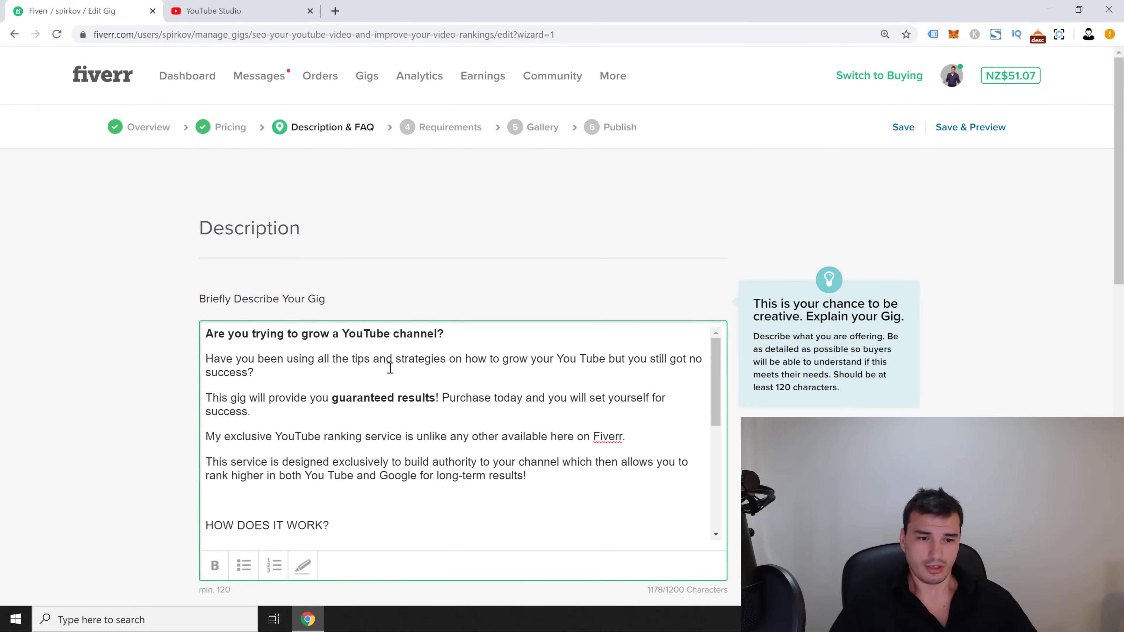
left_click(117, 246)
scroll(131, 341, "down", 1)
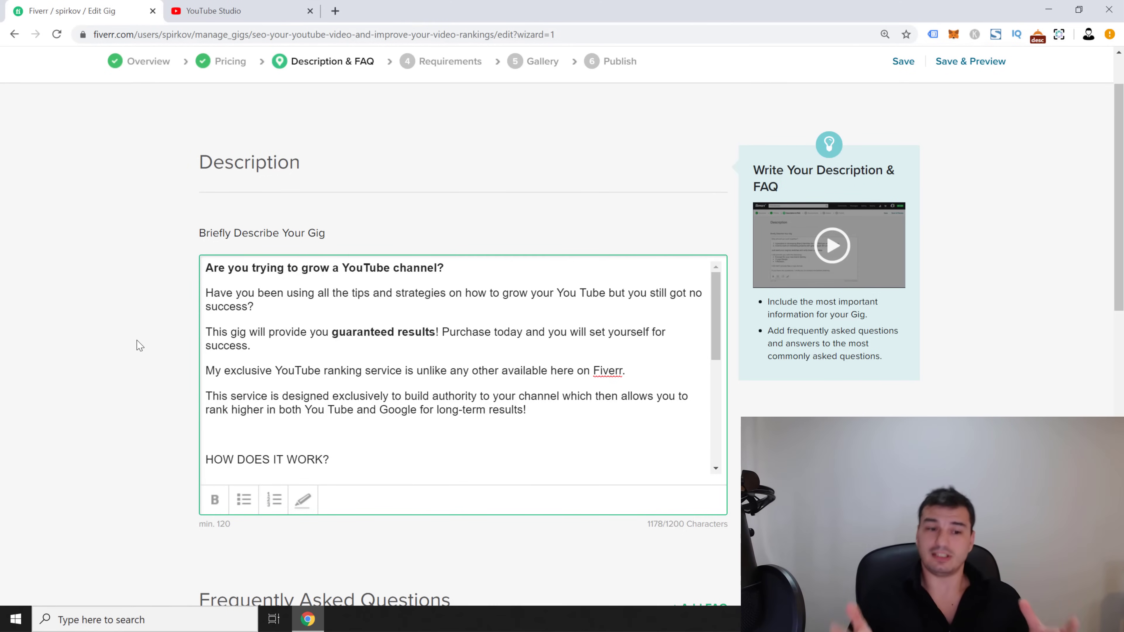
mouse_move(567, 321)
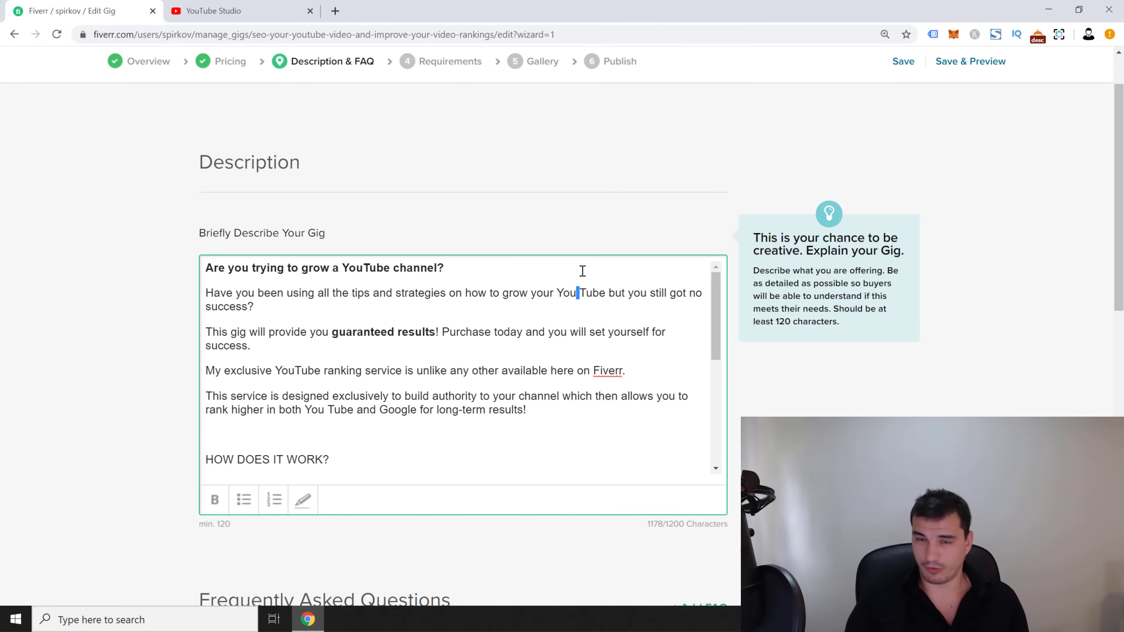
key("Down")
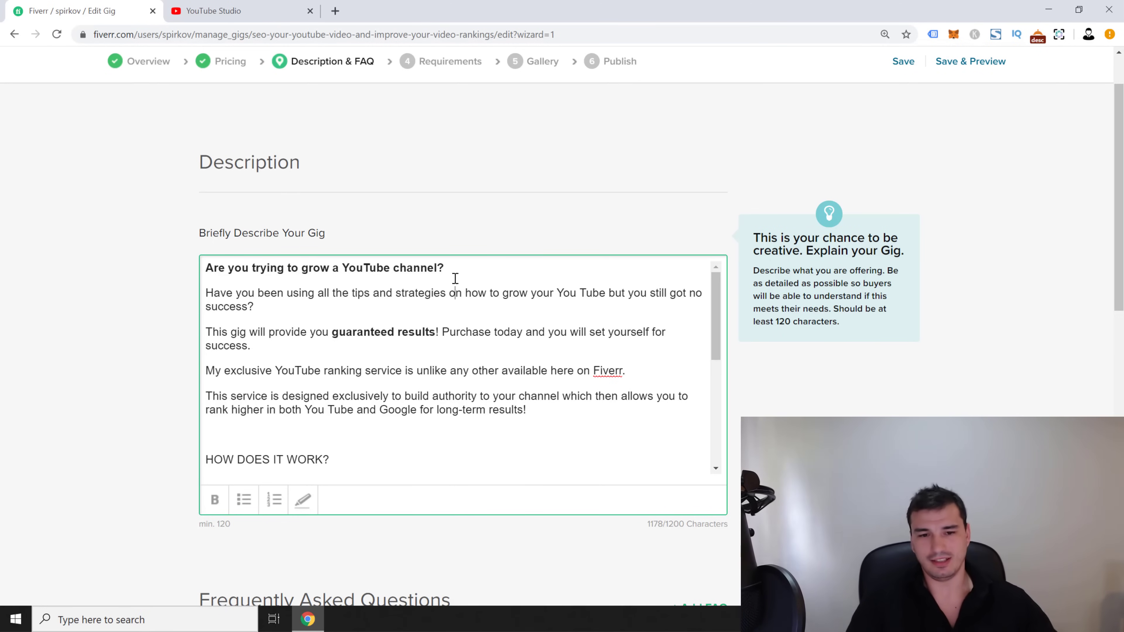
Highlight the opening line "Are you trying to grow a YouTube channel?" in the gig description.
left_click_drag(449, 267, 5, 193)
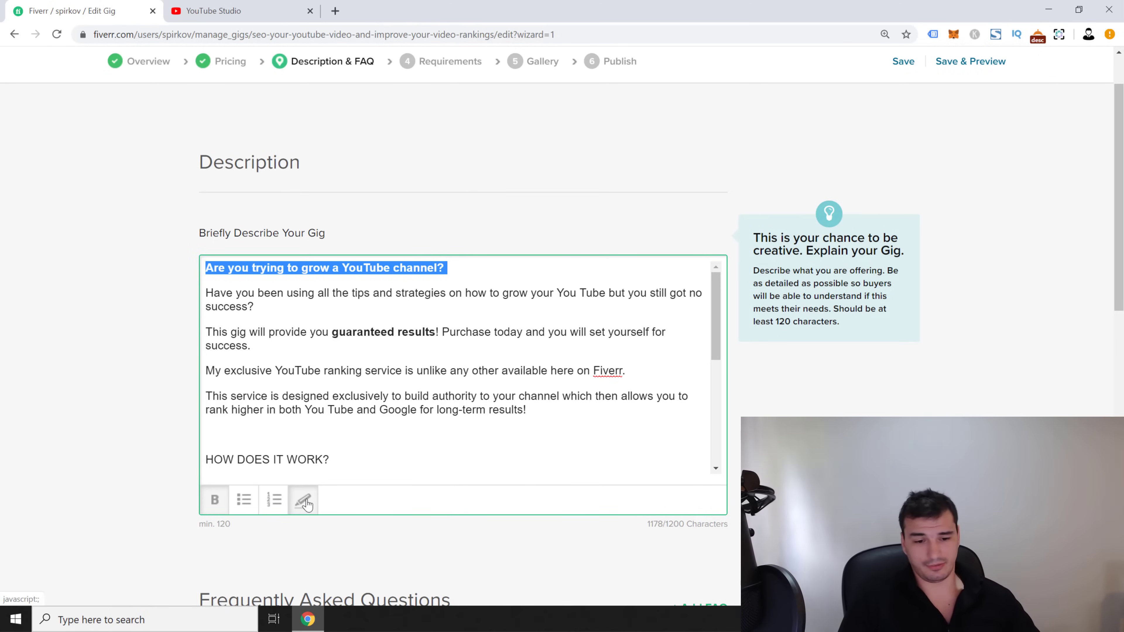
scroll(207, 483, "up", 2)
scroll(207, 483, "down", 2)
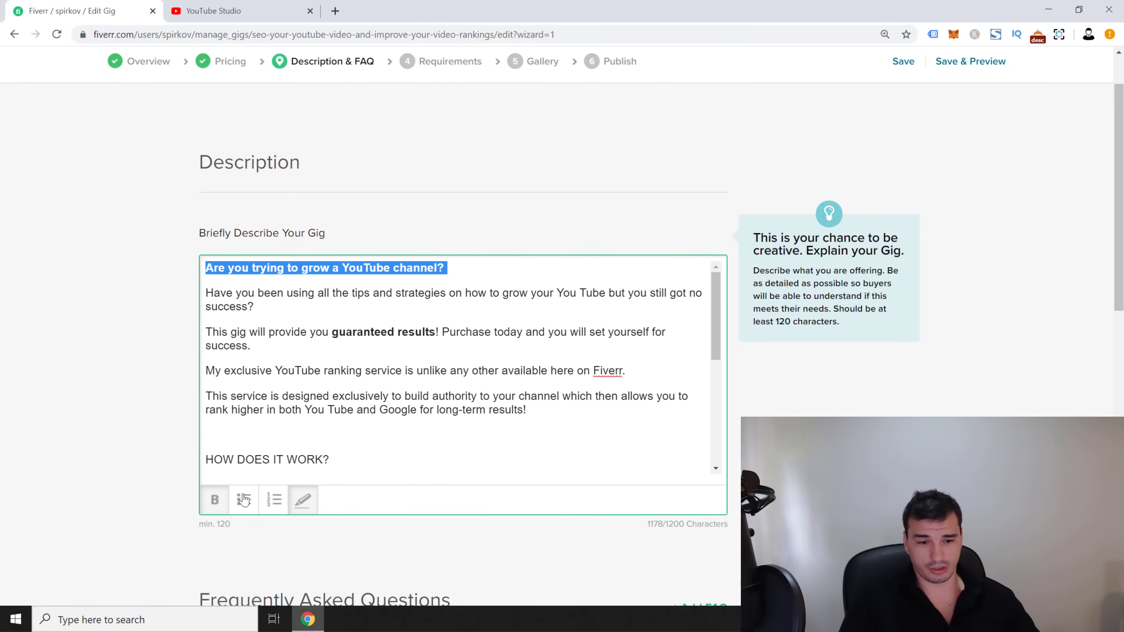
scroll(199, 491, "up", 2)
scroll(200, 491, "down", 3)
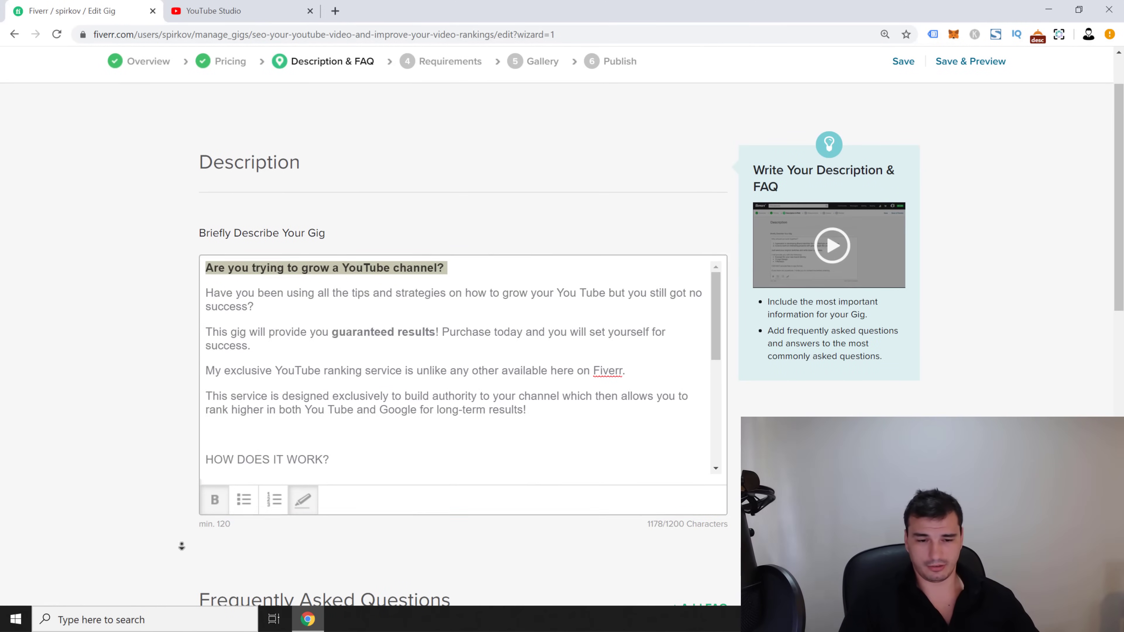
left_click(382, 289)
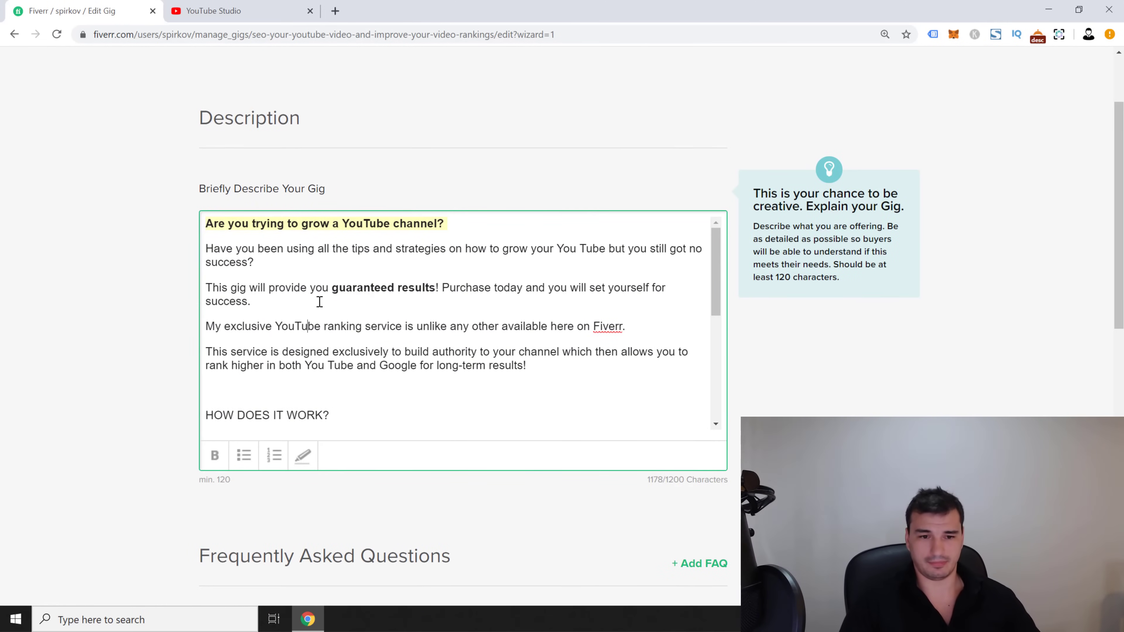
Highlight the bold phrase "guaranteed results" in the gig description.
left_click_drag(331, 288, 435, 286)
left_click(303, 455)
left_click(363, 263)
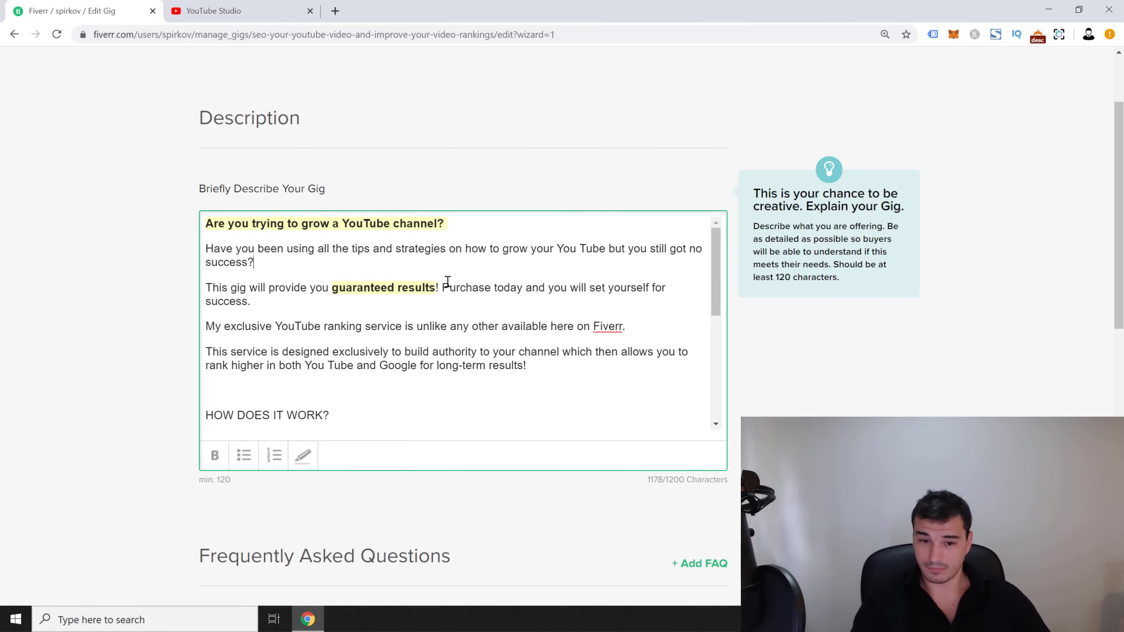
left_click_drag(437, 289, 546, 290)
left_click(547, 290)
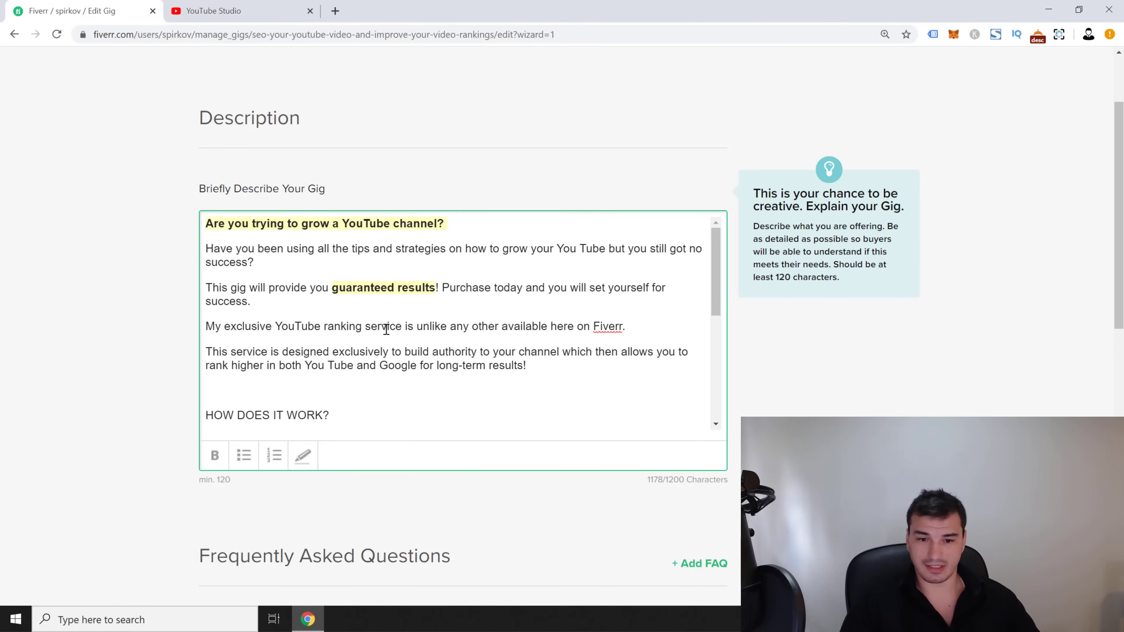
Highlight the heading "HOW DOES IT WORK?" in the gig description.
scroll(399, 312, "down", 1)
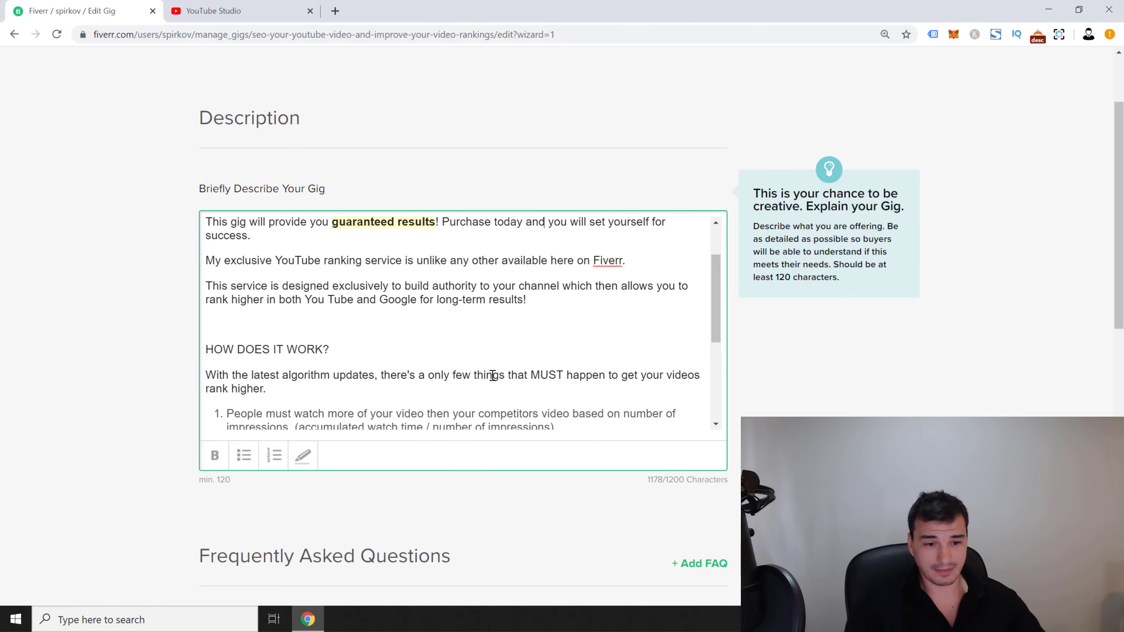
left_click_drag(347, 353, 200, 358)
left_click(303, 455)
left_click(383, 374)
Make the highlighted heading "HOW DOES IT WORK?" bold.
scroll(389, 368, "down", 3)
scroll(309, 276, "down", 1)
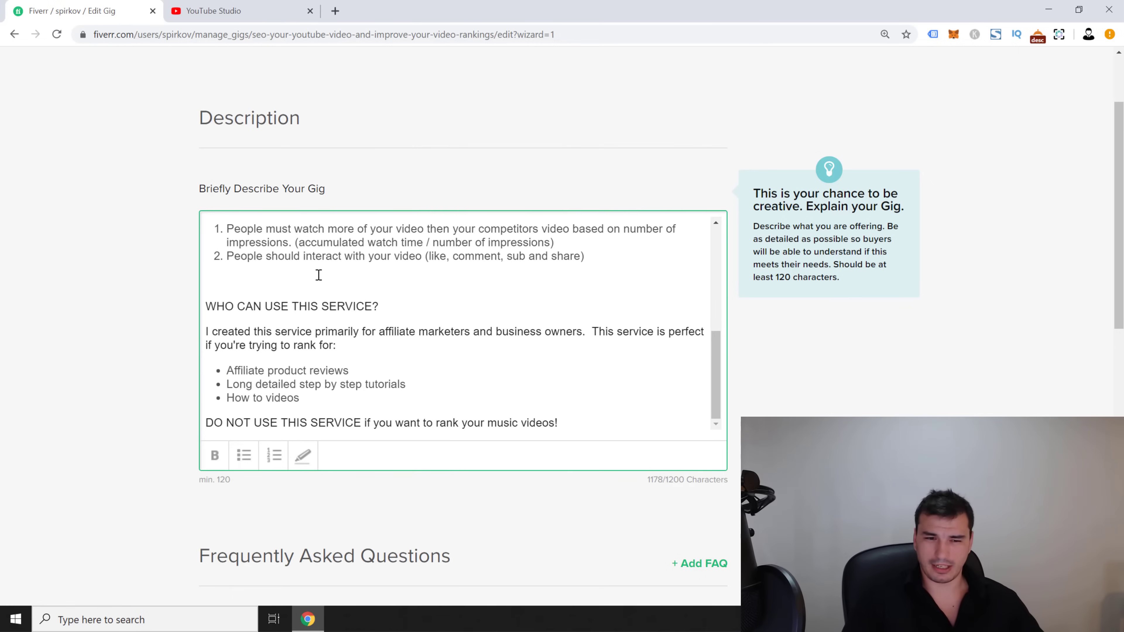
scroll(719, 313, "up", 2)
scroll(726, 310, "up", 1)
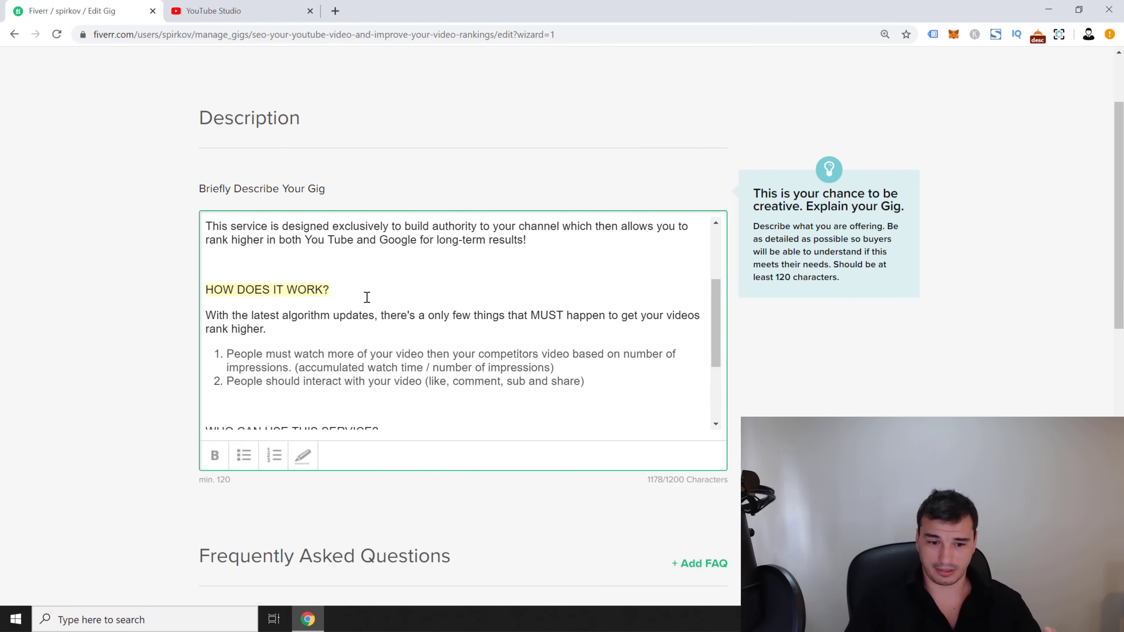
left_click_drag(331, 289, 208, 328)
left_click(215, 455)
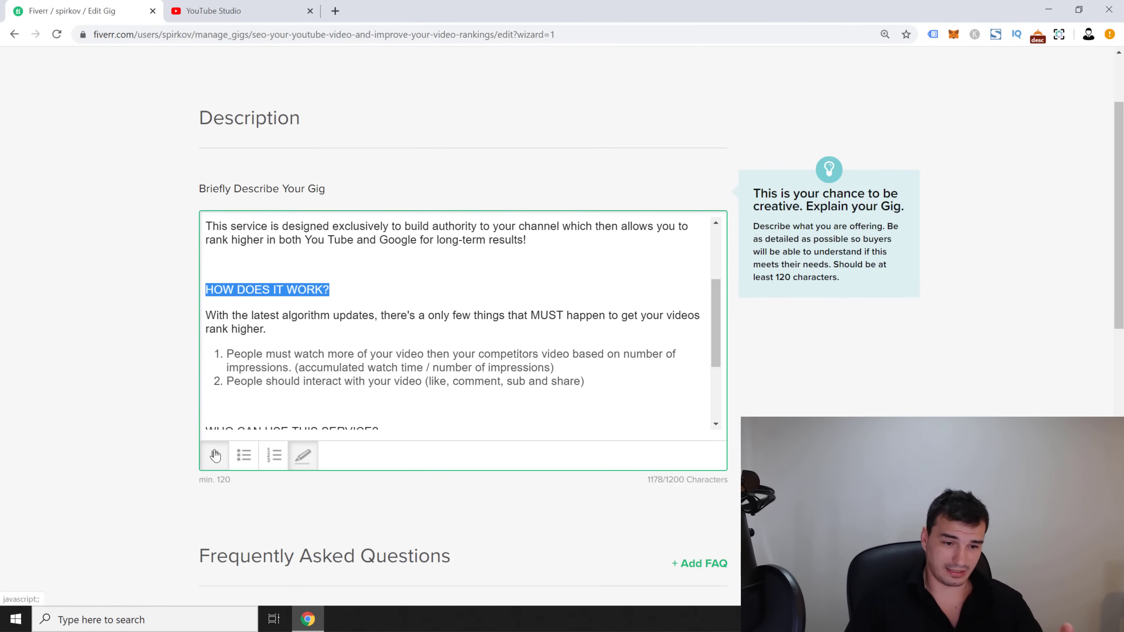
left_click(441, 315)
Read through the gig description from its opening line to the "WHO CAN USE THIS SERVICE?" section.
scroll(715, 283, "up", 1)
scroll(716, 284, "up", 2)
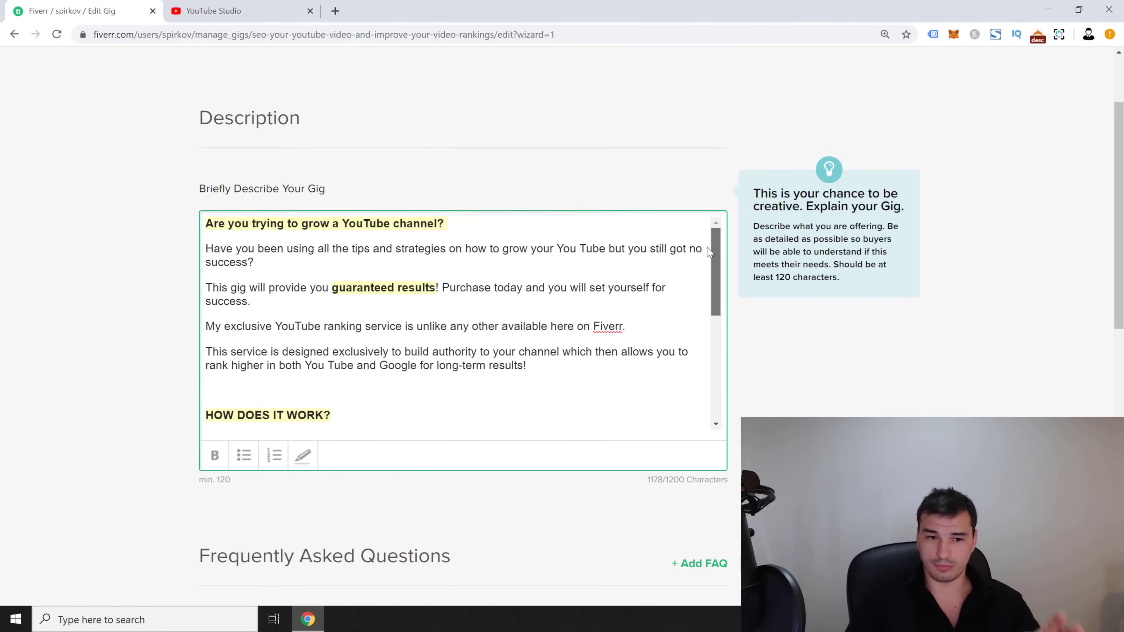
scroll(681, 293, "down", 1)
scroll(681, 301, "down", 2)
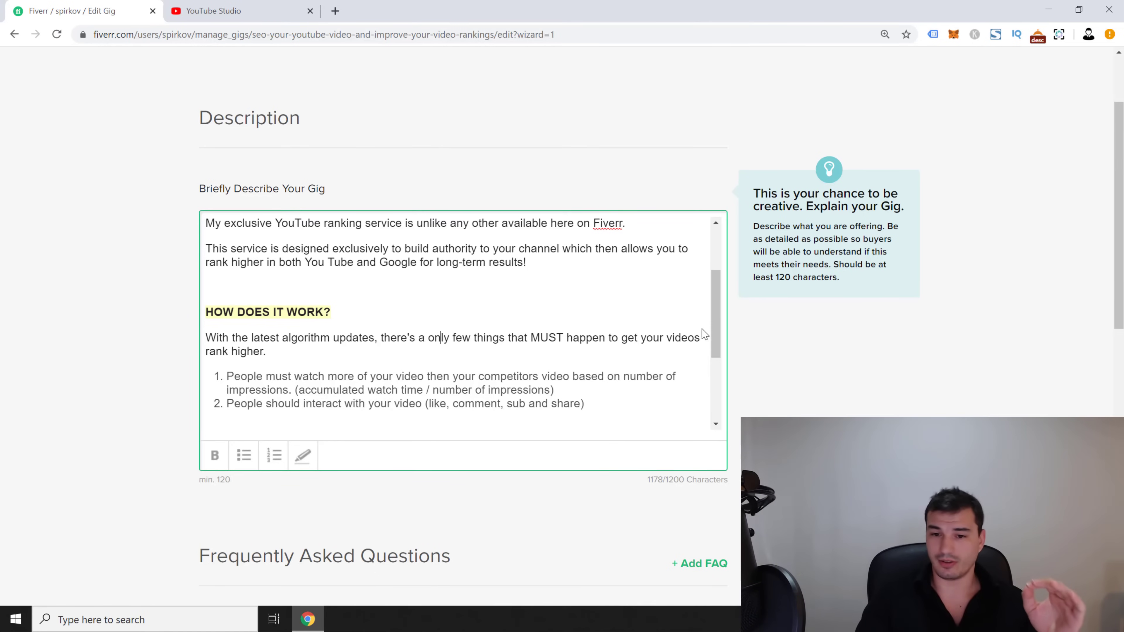
scroll(714, 311, "down", 1)
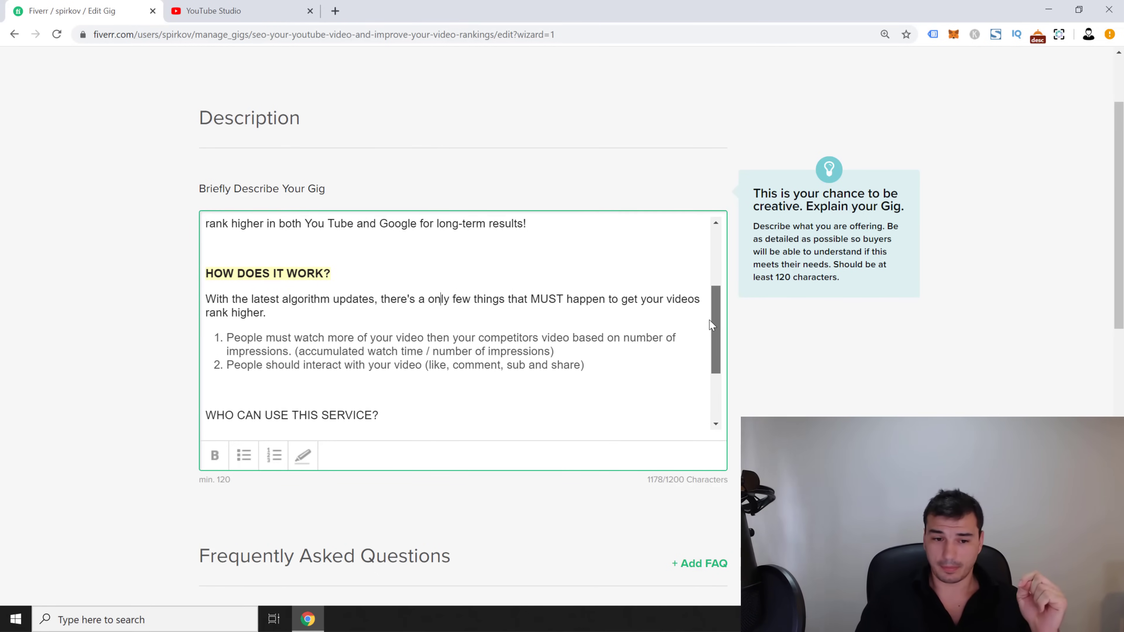
left_click_drag(710, 325, 708, 324)
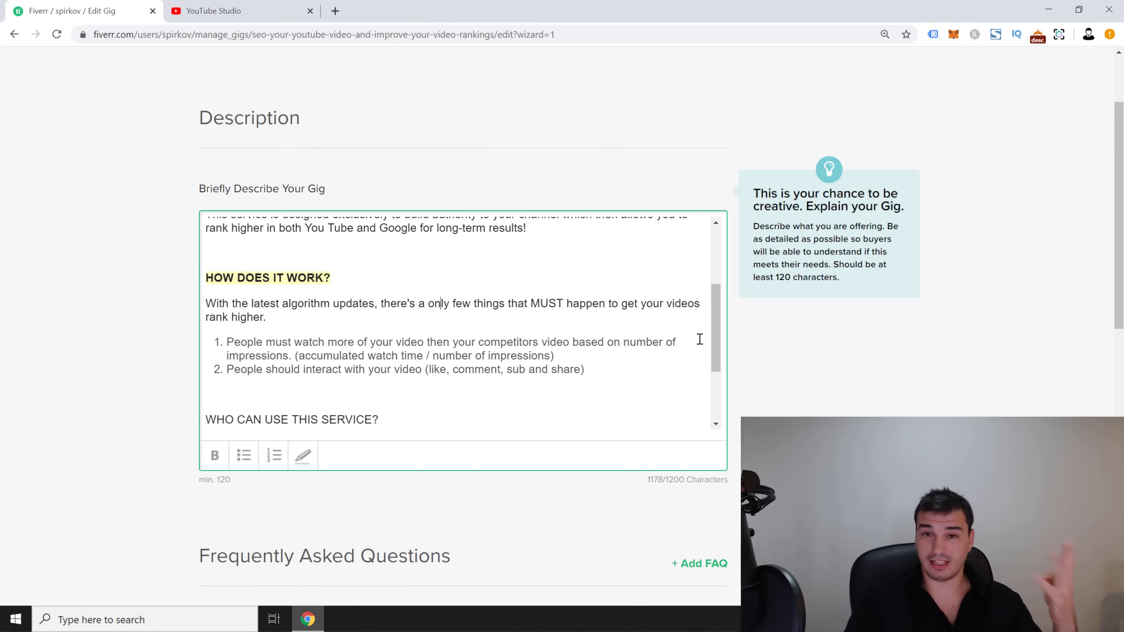
scroll(712, 328, "down", 2)
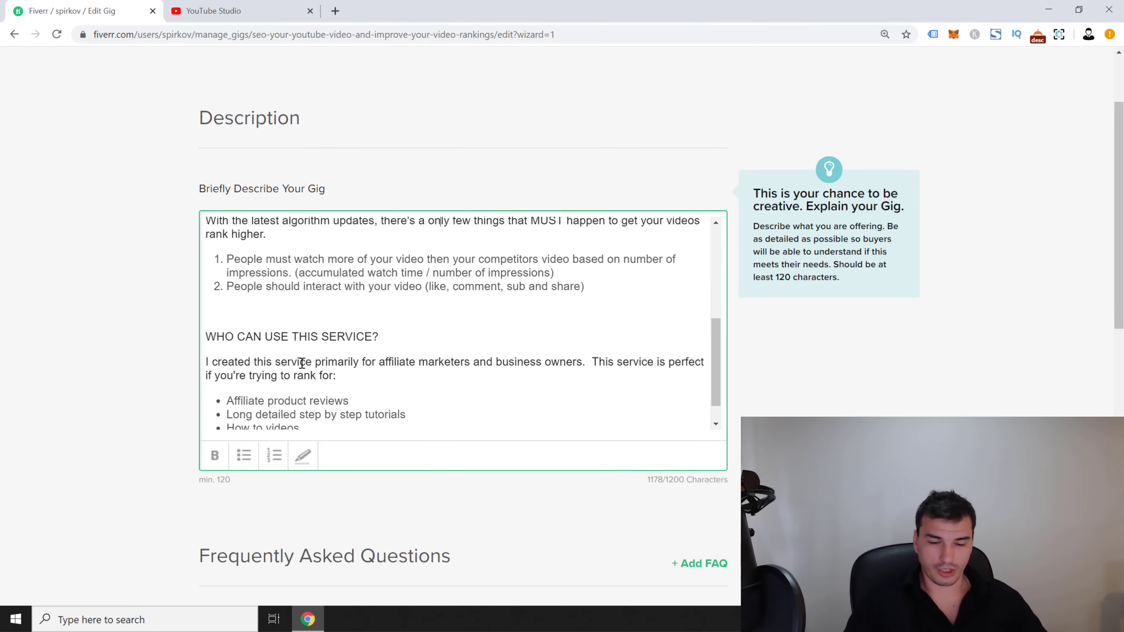
Highlight the heading "WHO CAN USE THIS SERVICE?" in the gig description and make it bold.
left_click_drag(380, 337, 191, 345)
left_click(303, 455)
left_click(364, 376)
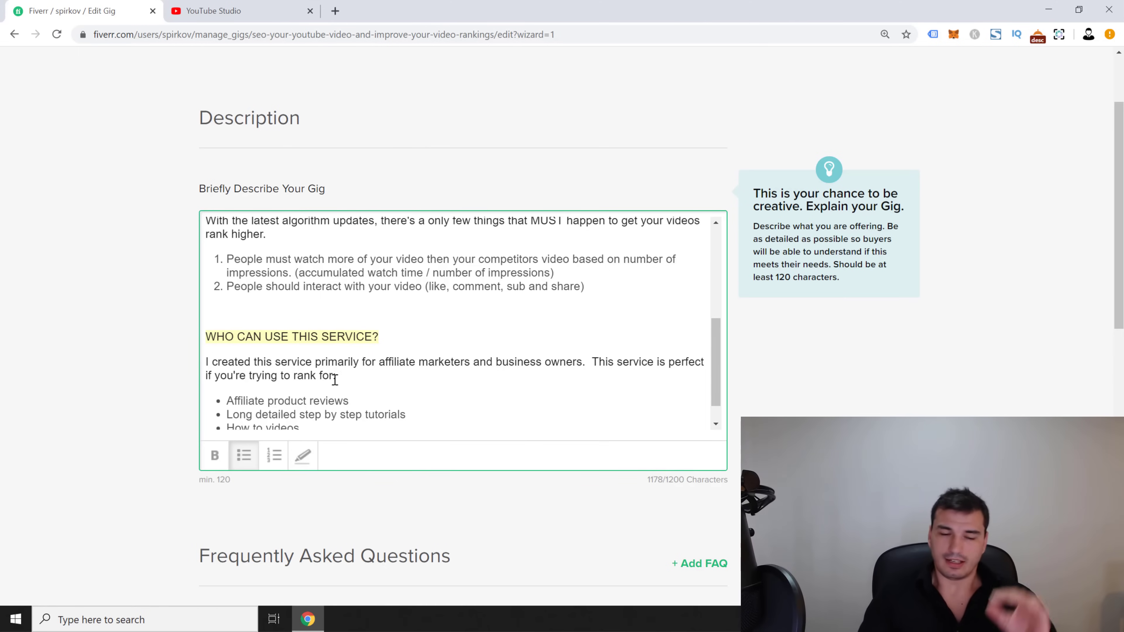
left_click_drag(380, 337, 195, 346)
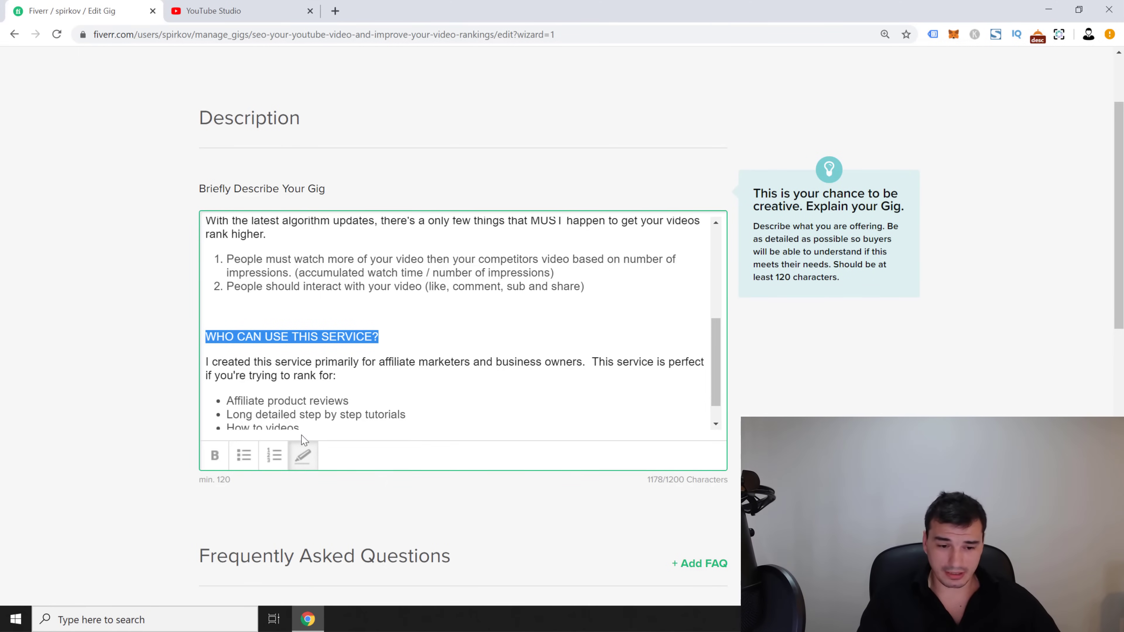
left_click(215, 455)
left_click(245, 373)
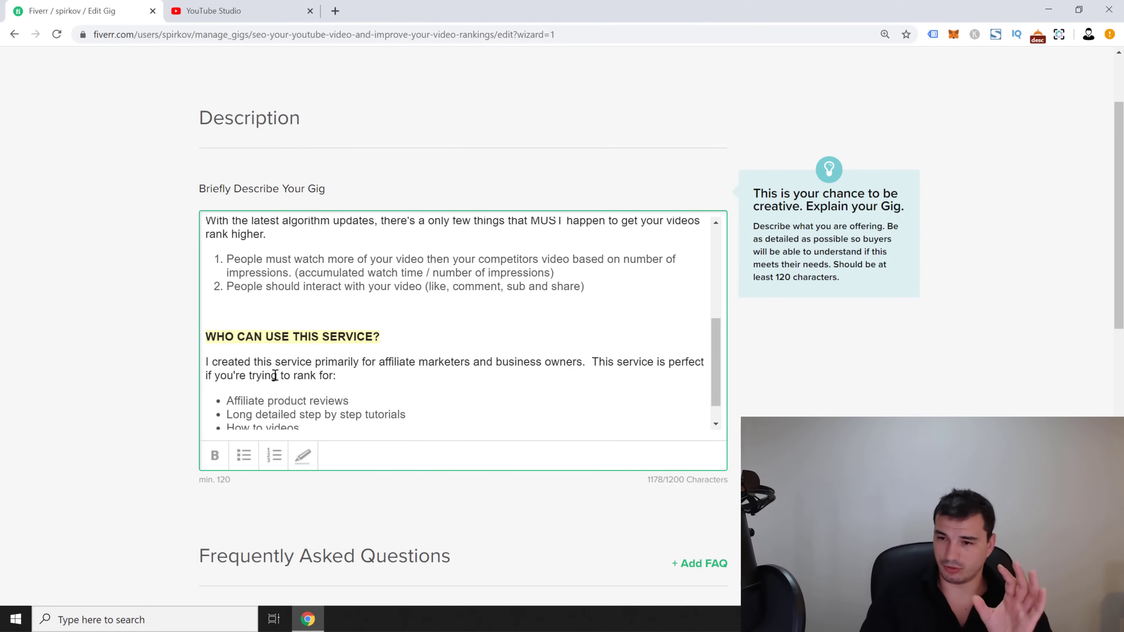
Highlight the closing line "DO NOT USE THIS SERVICE if you want to rank your music videos!" in the gig description.
scroll(306, 385, "down", 1)
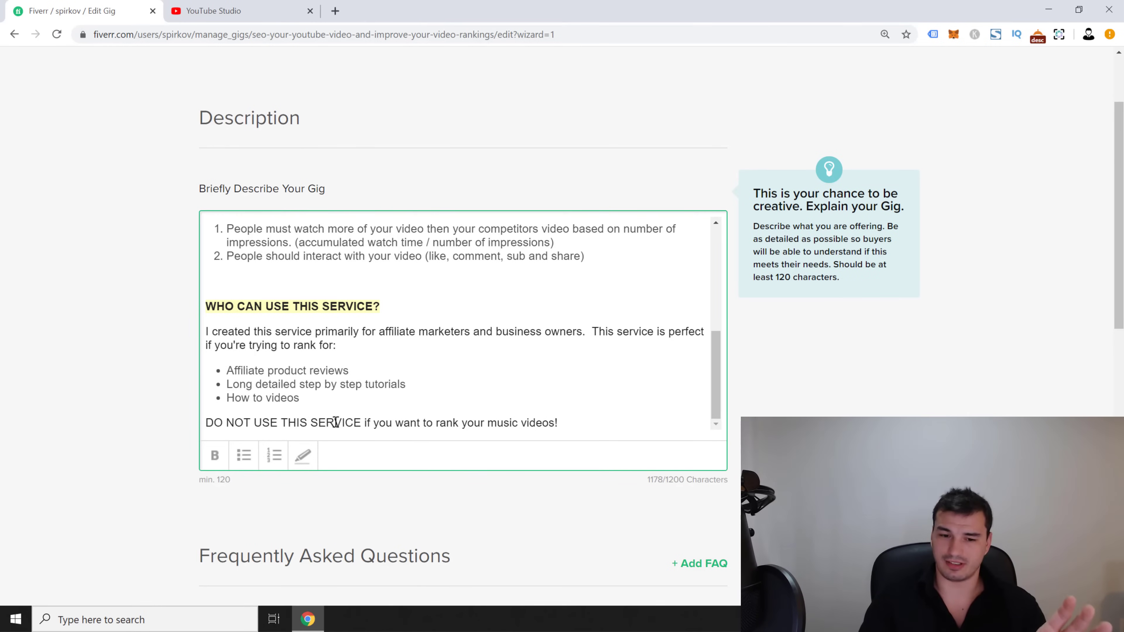
triple_click(389, 423)
left_click(382, 423)
triple_click(382, 423)
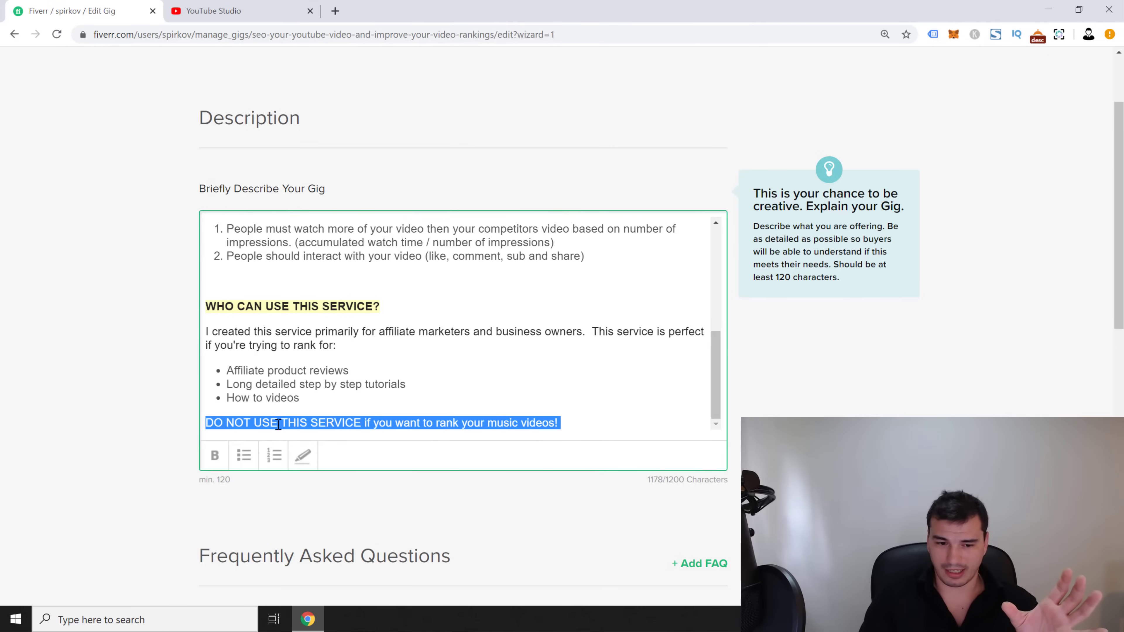
left_click(302, 455)
Draft the FAQ "DO YOU GUARANTEE RESULTS?" with an answer guaranteeing views, subscribers, likes and comments, plus a TOP 20 YouTube rank within a week.
scroll(347, 373, "down", 2)
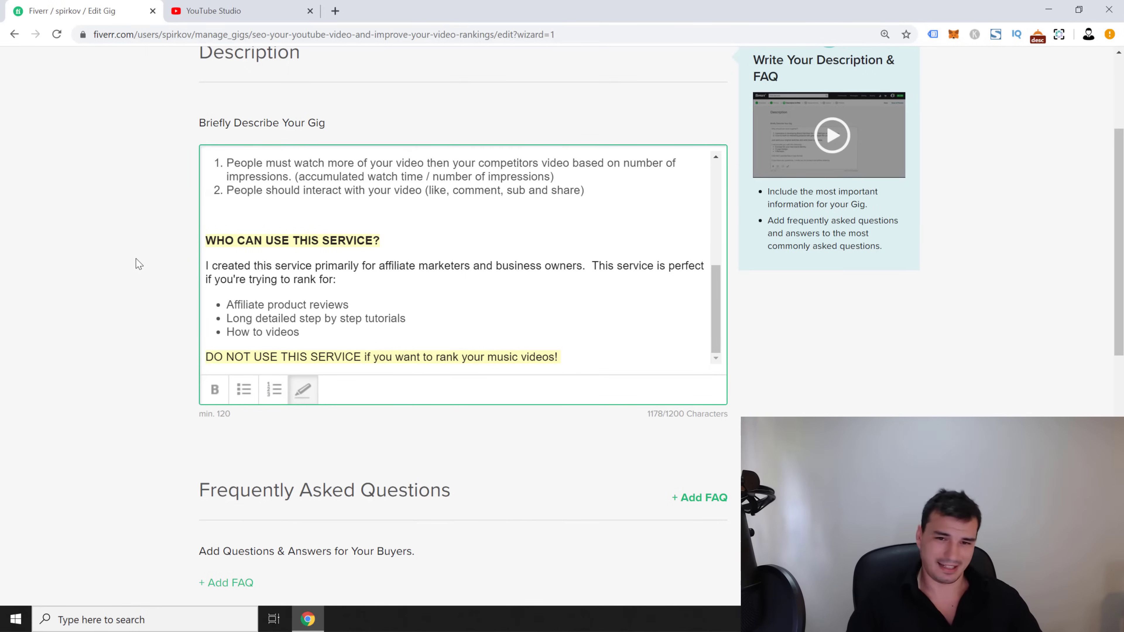
scroll(141, 368, "down", 4)
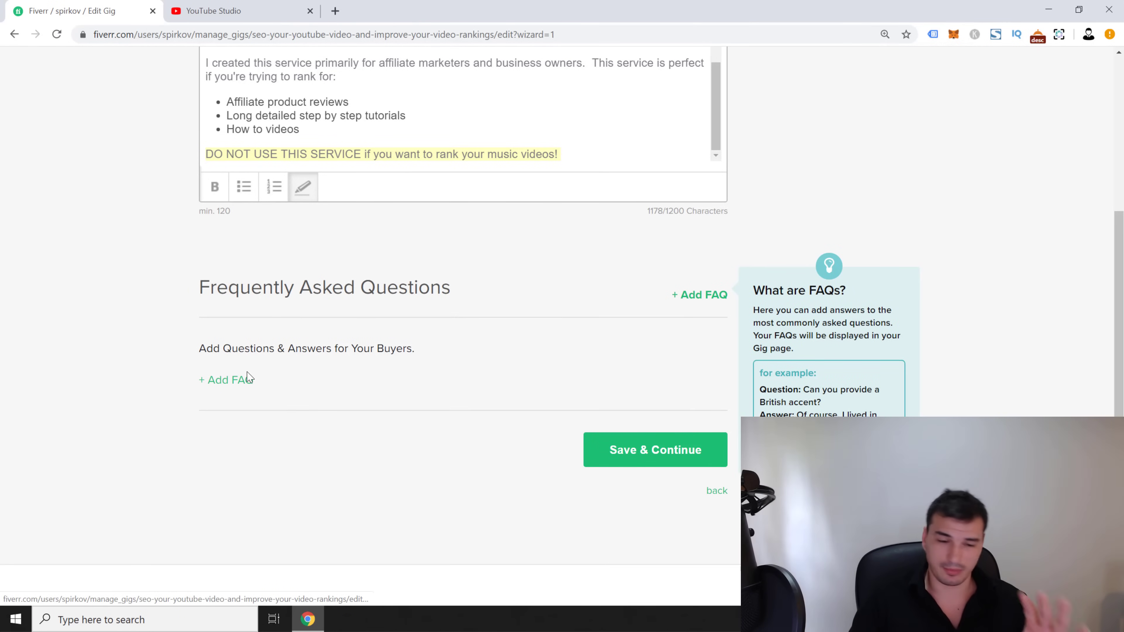
left_click(241, 380)
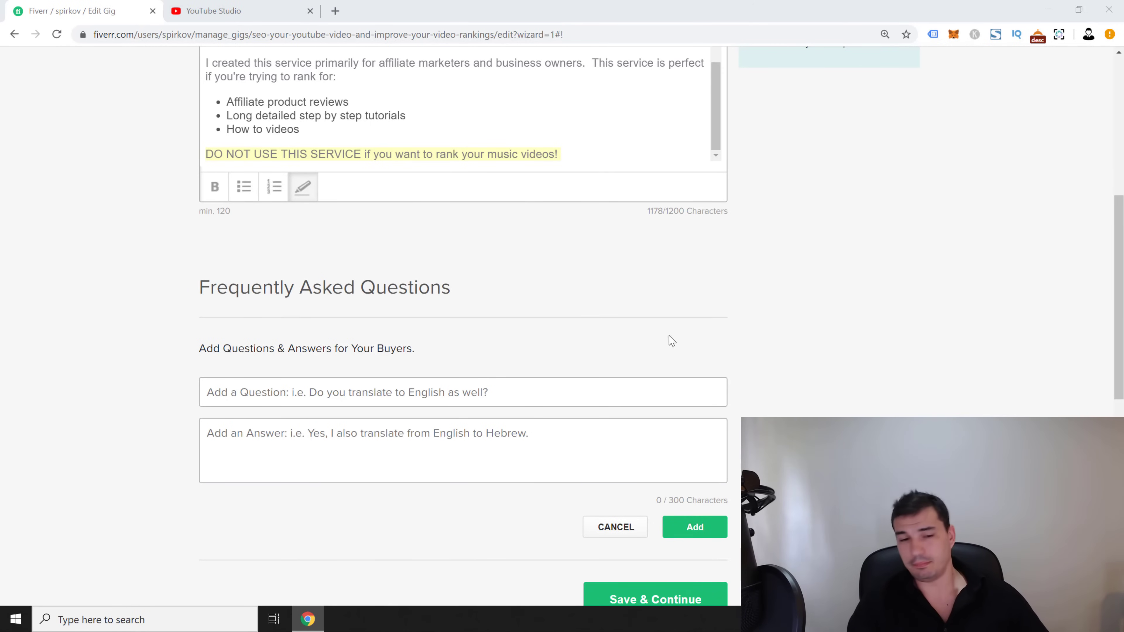
left_click(379, 392)
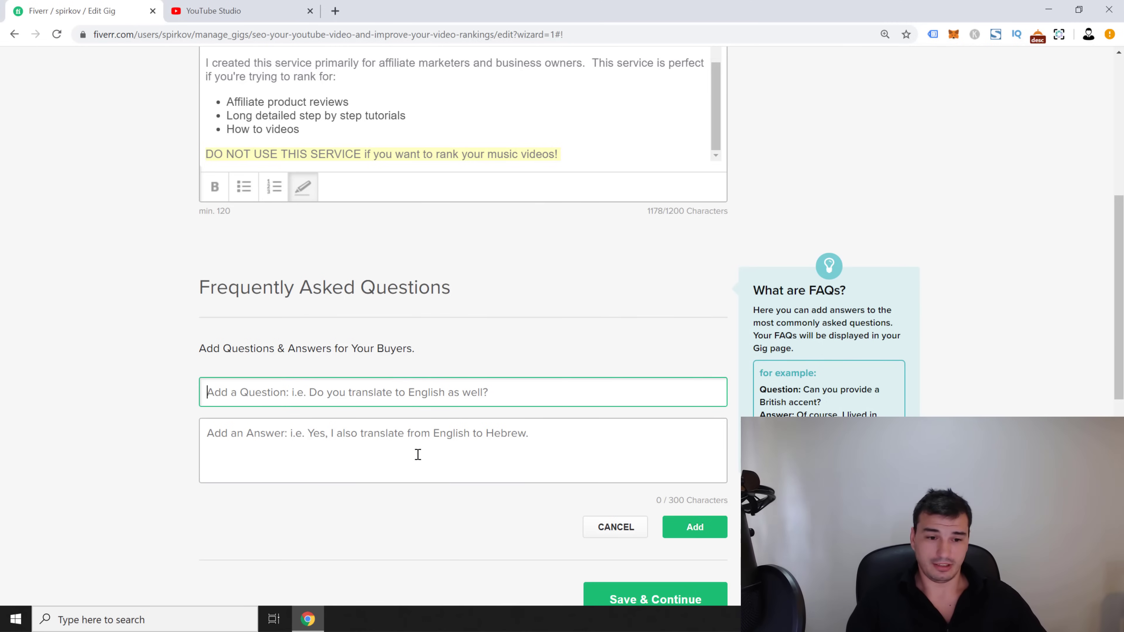
type("DO YOU GUARANTEE RESULTS?")
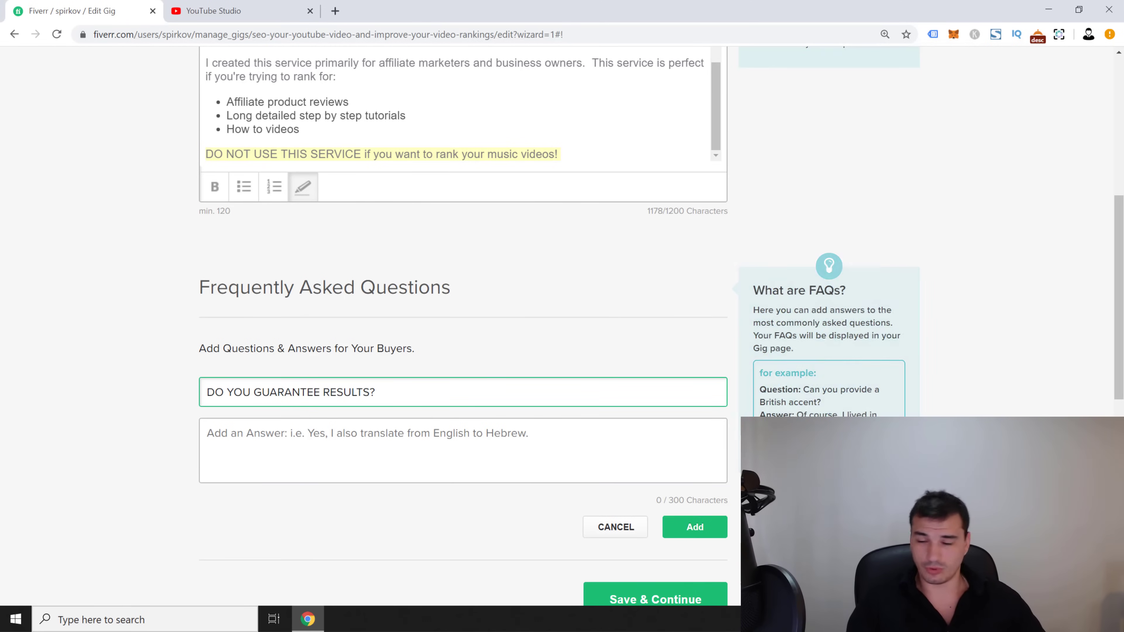
left_click(276, 433)
type("Yes! I guarantee you that if your video is not rubbish that you're going to get views, subscribers, likes and comments. Your video will get relevant views I guarantee you and if video is good and people watch it - I will get it RANK to TOP 20 on YouTube within a week.")
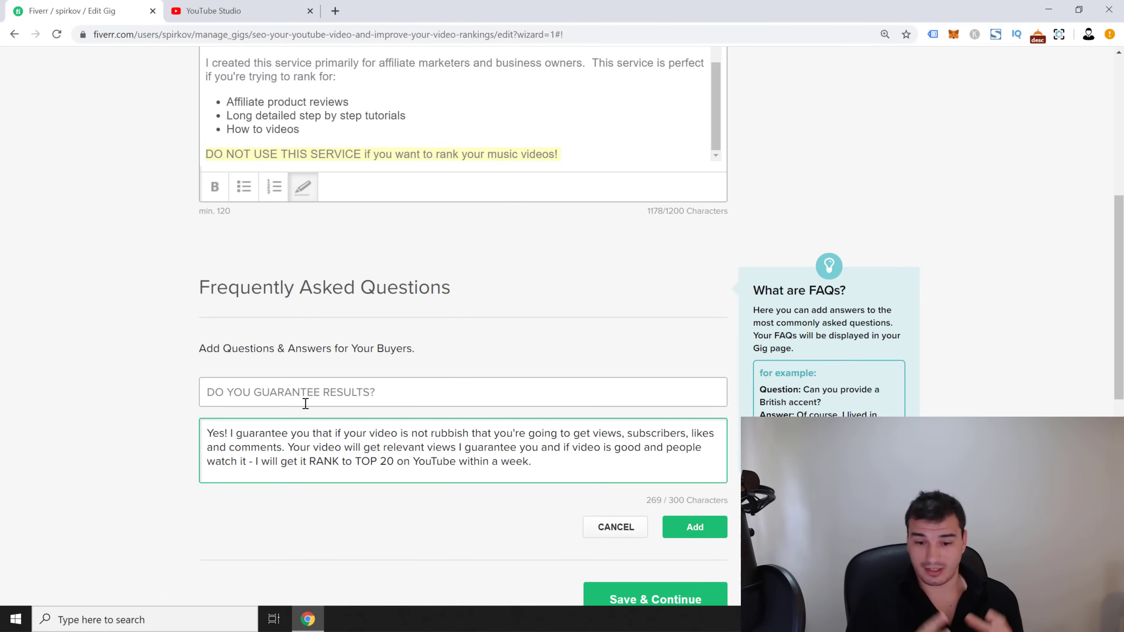
Replace "people watch it" with "provides value" in the FAQ answer and add the FAQ to the gig.
left_click_drag(666, 447, 247, 469)
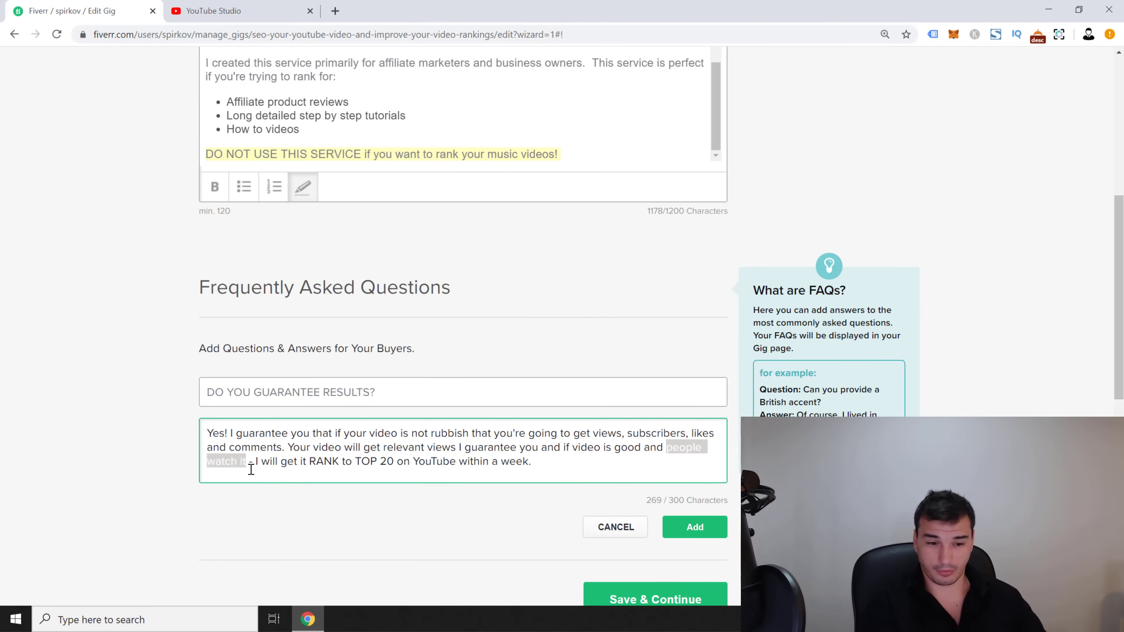
type("provides value")
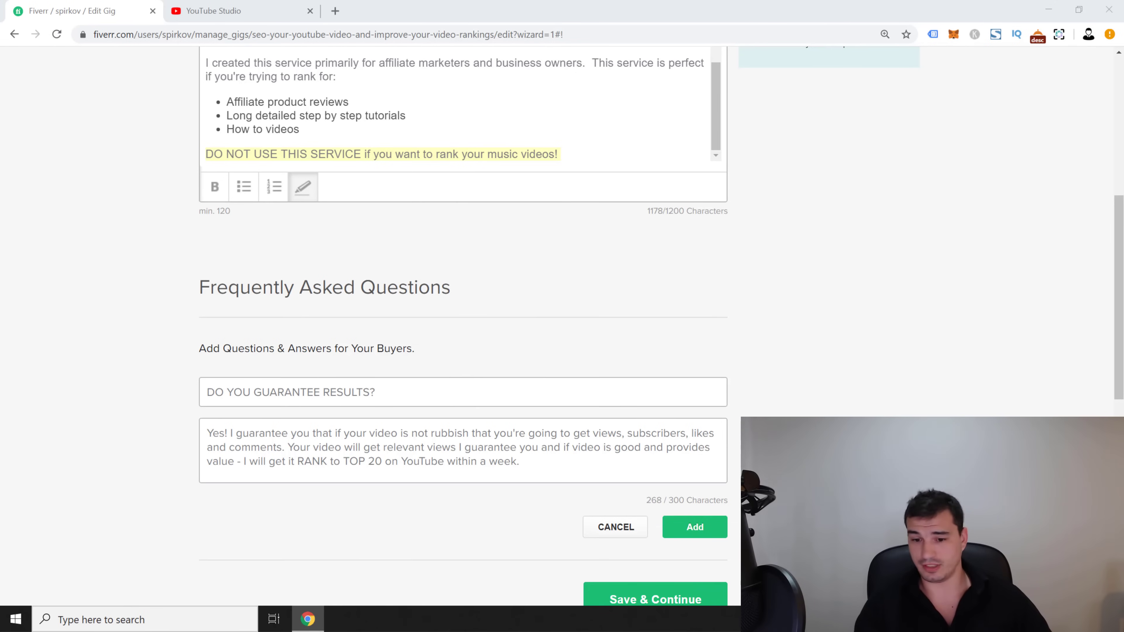
scroll(700, 527, "down", 1)
left_click(701, 463)
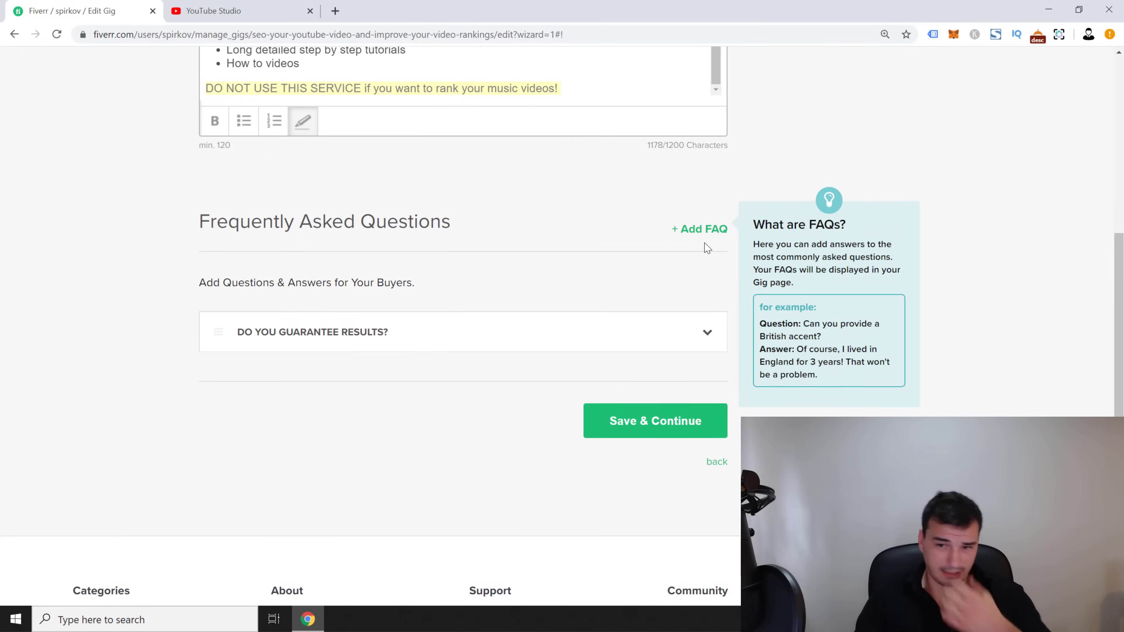
Add the FAQ "ARE YOU GOING TO OPTIMIZE MY VIDEOS", answering that title, description and tags get optimized using 3 different search engine optimization tools.
left_click(687, 234)
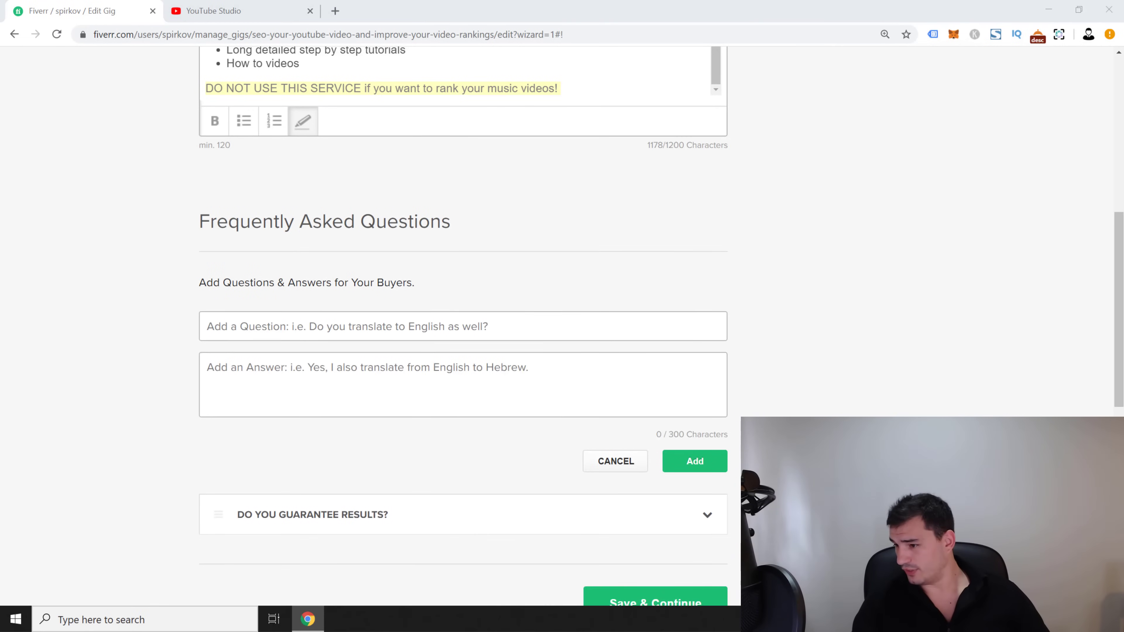
mouse_move(283, 404)
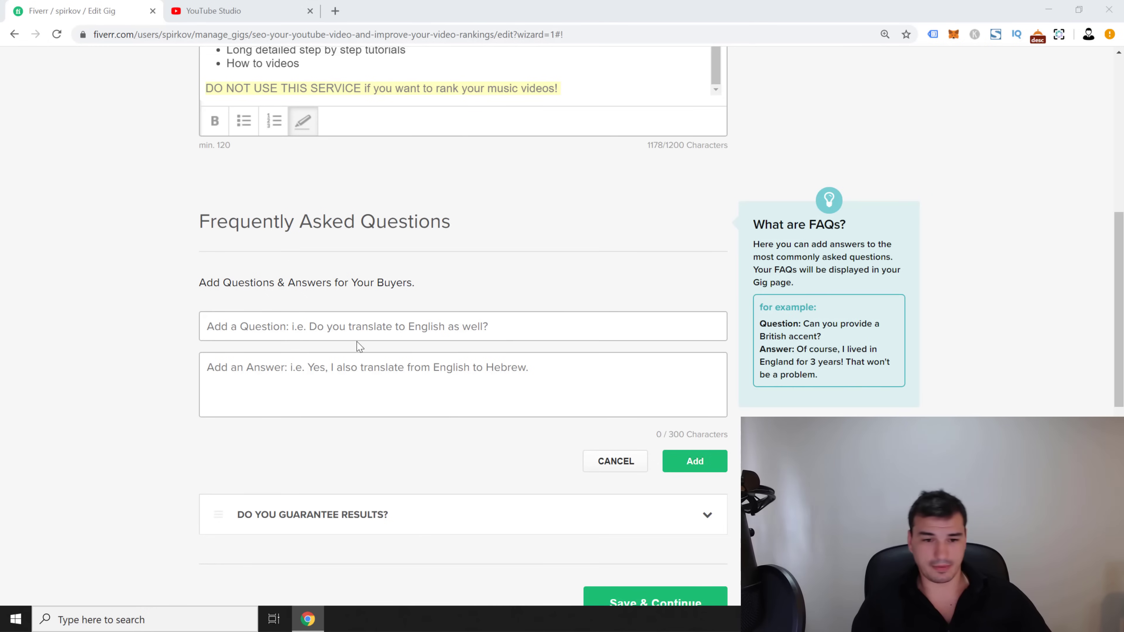
left_click(443, 328)
type("ARE YOU GOING TO OPTIMIZE MY VIDEOS")
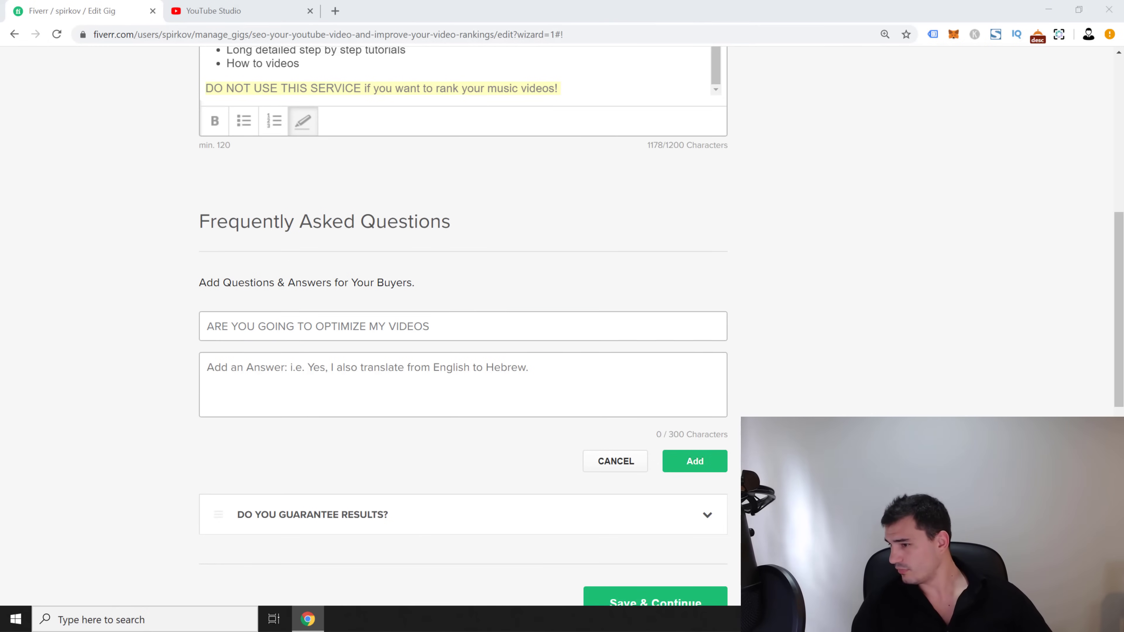
left_click(442, 392)
type("Yes I will optimize your title, description and tags in order to get initial views from search and browse traffic. I'm using 3 different search engine optimization software tools to recognize best opportunities for your channel!")
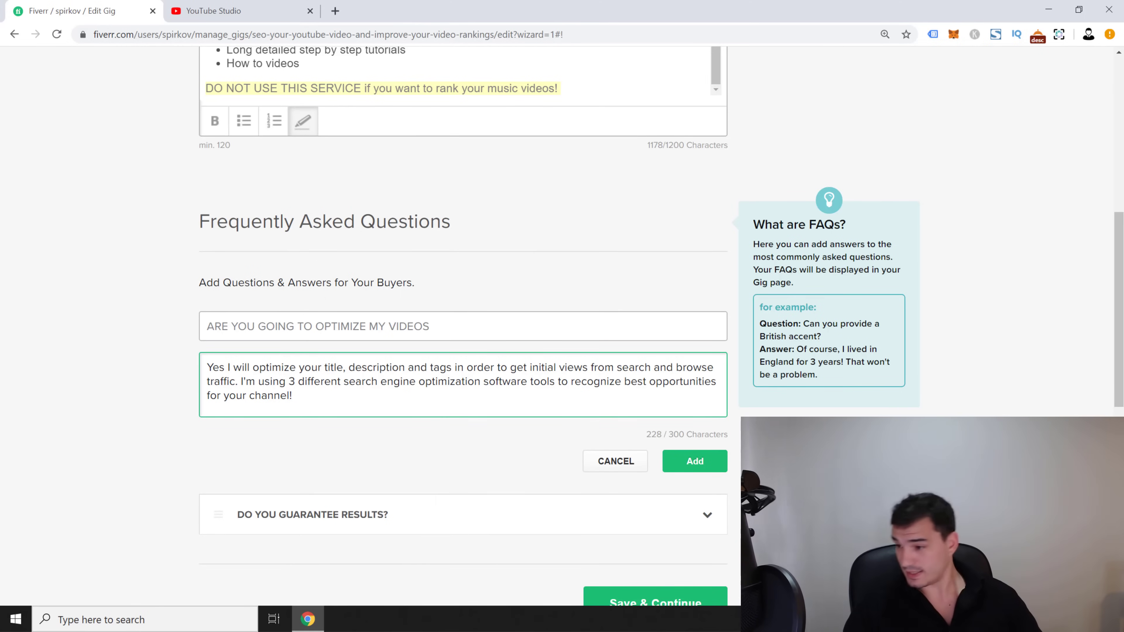
key("alt+Tab")
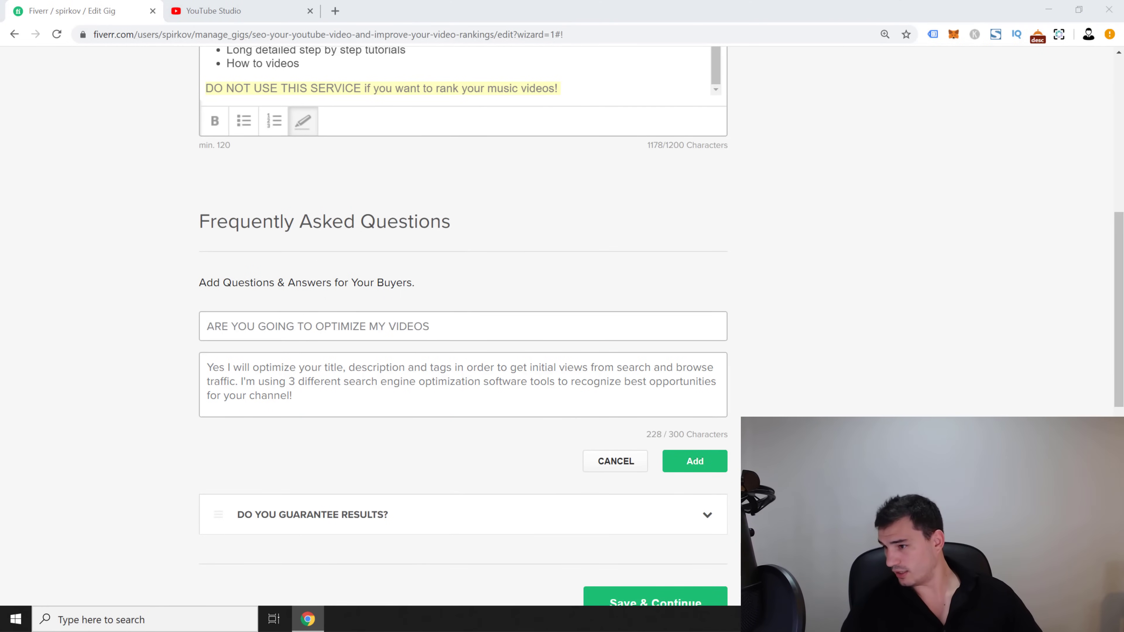
left_click(694, 462)
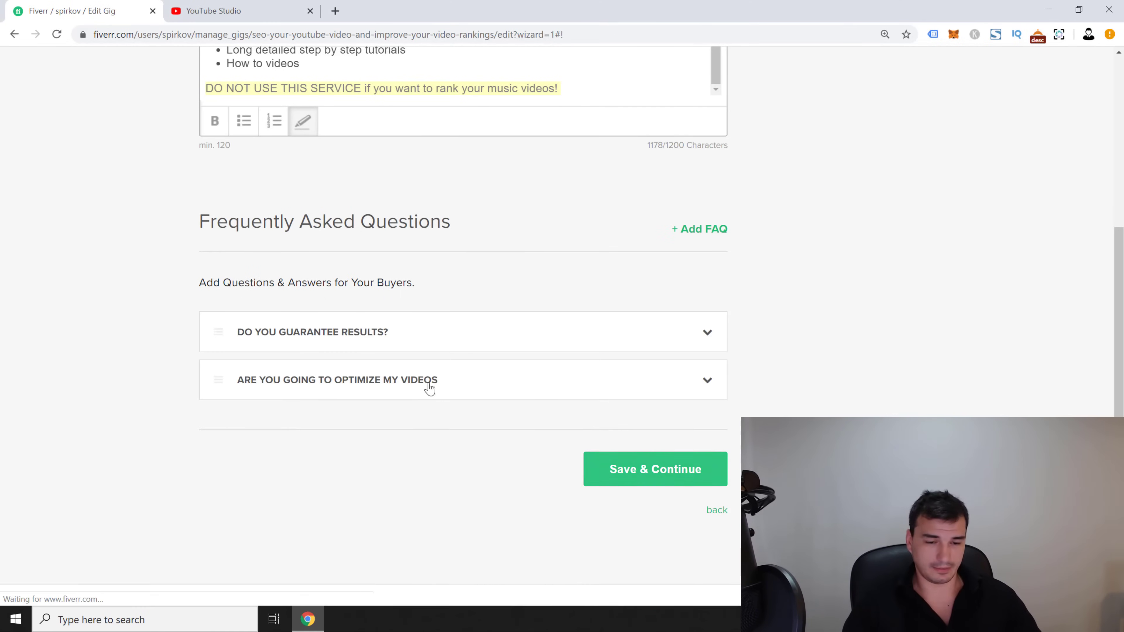
Add the FAQ "HOW DO I PROMOTE YOUR VIDEO?" with an answer that declines to disclose details and rules out bots.
left_click(703, 231)
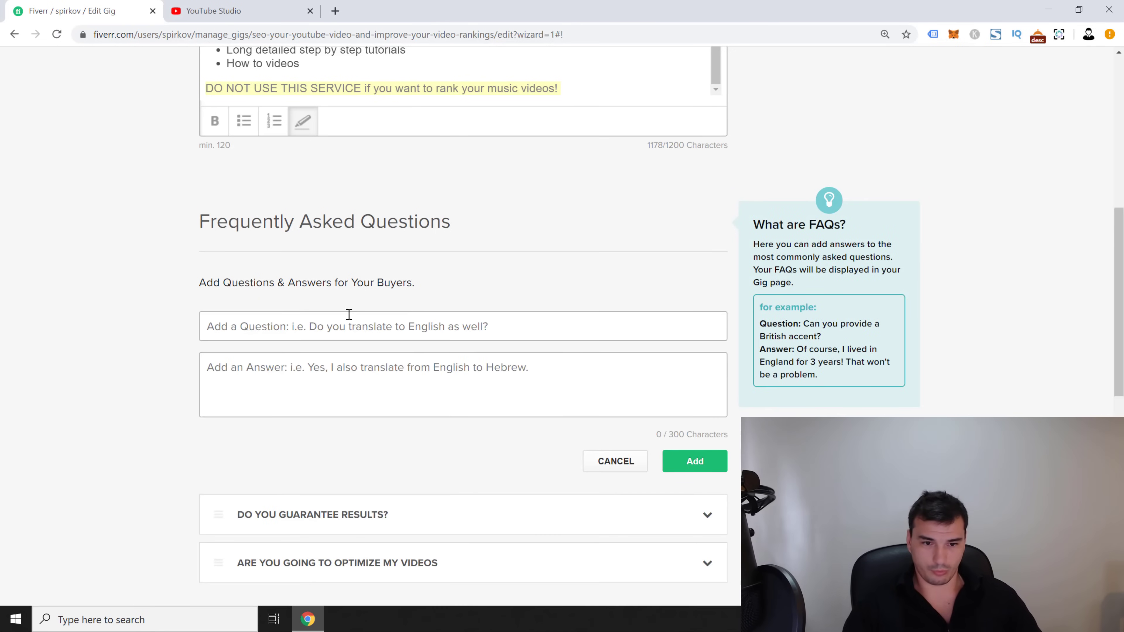
left_click(344, 327)
type("HOW DO I PROMOTE YOUR VIDEO?")
key("alt+Tab")
left_click(269, 409)
type("I obviously can not disclose details but all I can say there will be no bots used in this method and you definitely won't get 1000s of bots boosting your view count number, if you looking for that kind of service go somewhere else - This is a real deal!")
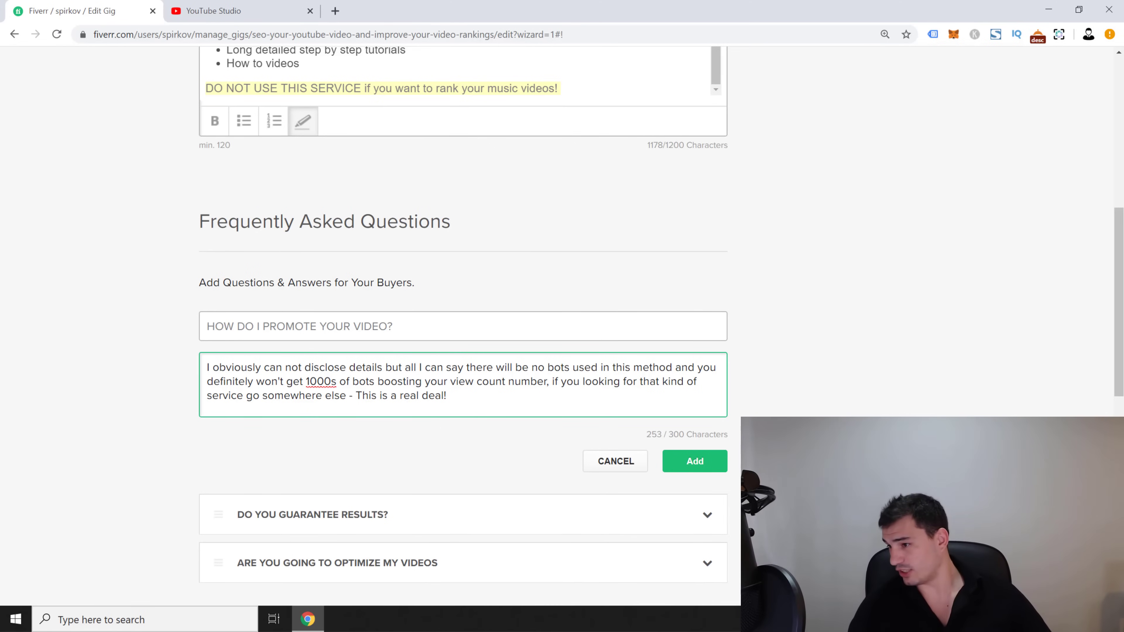
key("alt+Tab")
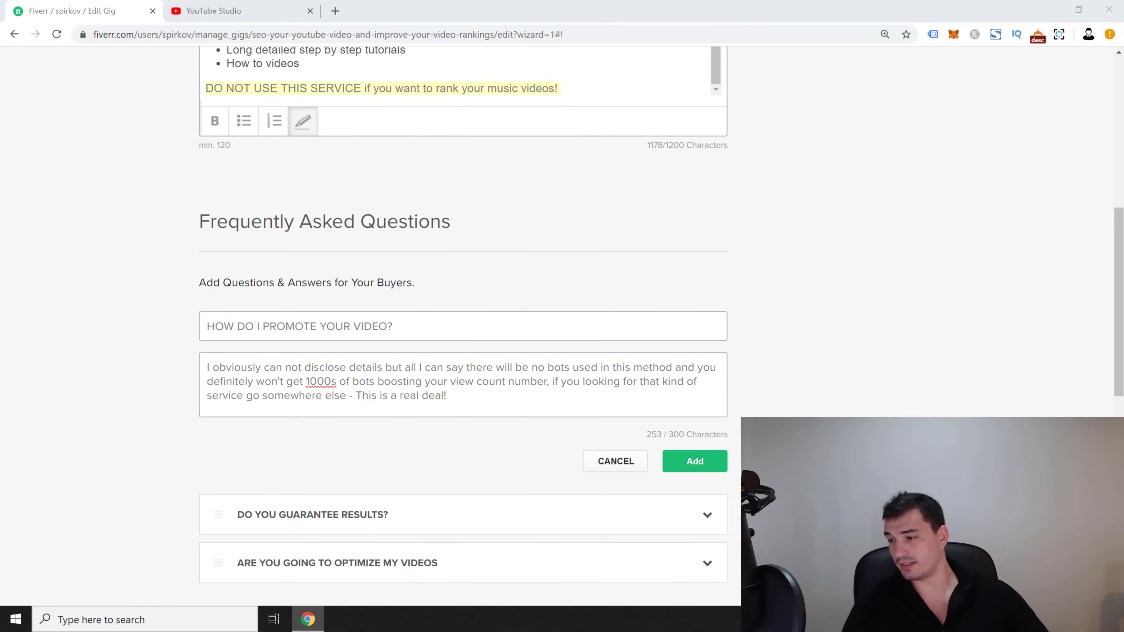
left_click(1021, 357)
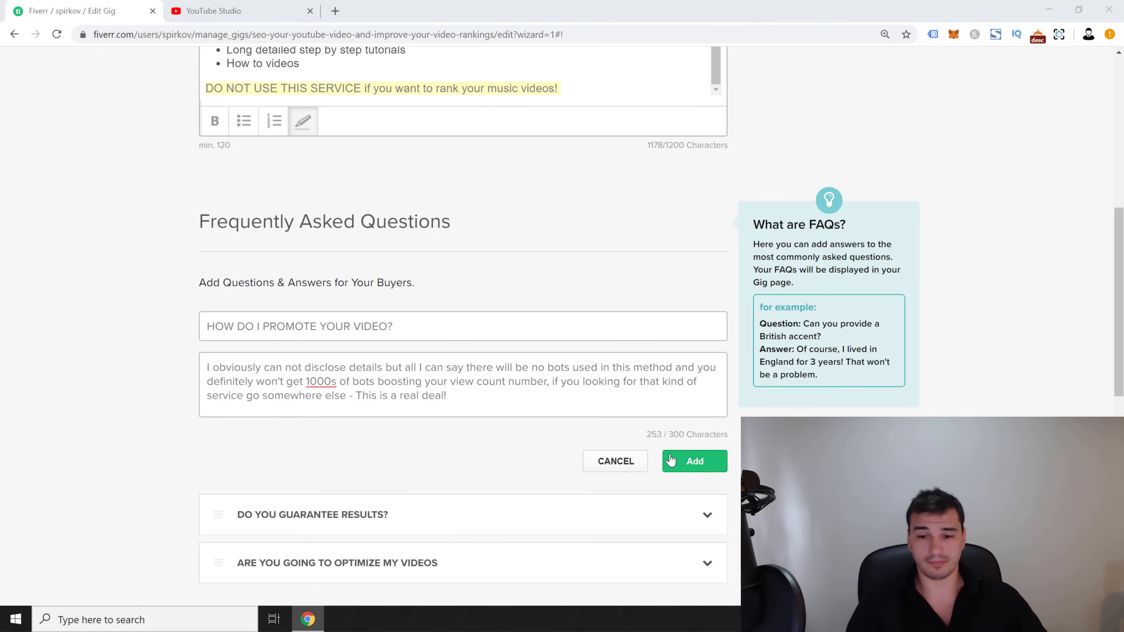
left_click(690, 461)
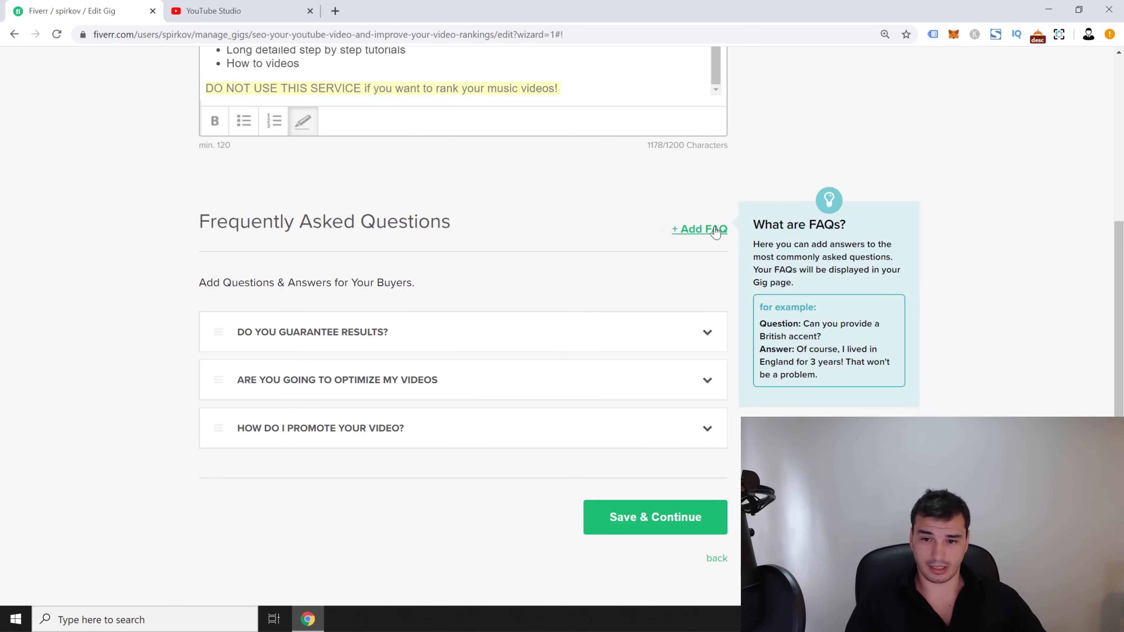
Add the FAQ "AM I YOUTUBE CERTIFIED?", answering yes, with no bot views and traffic from YouTube search, browse, Facebook, Reddit and maybe Twitter.
left_click(700, 231)
left_click(300, 341)
type("AM I YOUTUBE CERTIFIED")
type("?")
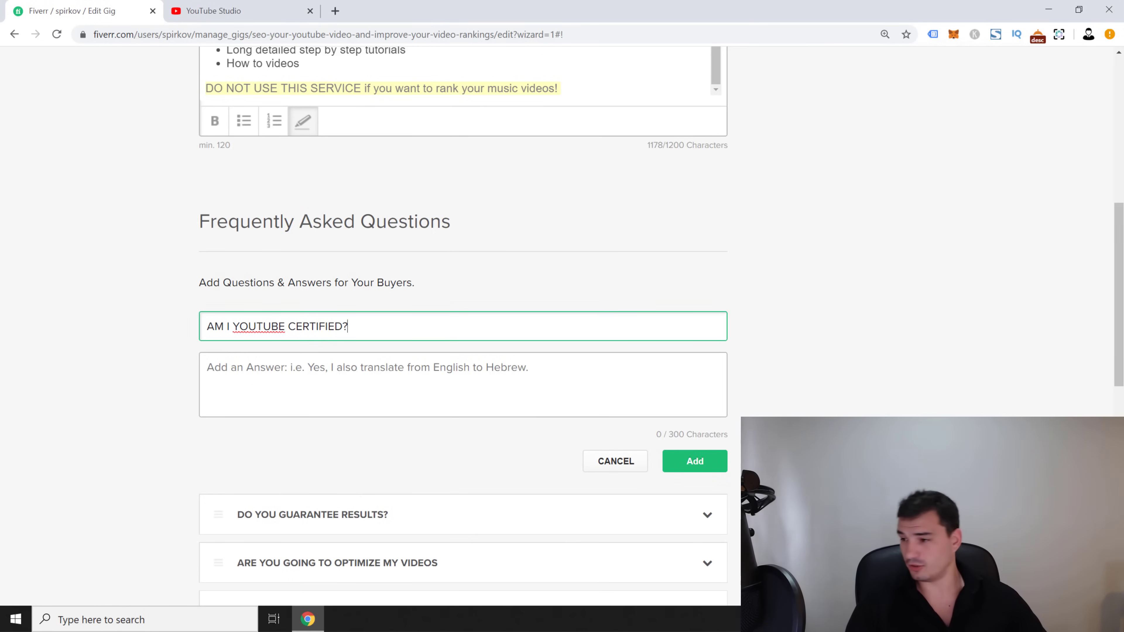
left_click(288, 409)
type("Right I'm YouTube Certified Expert so I guarantee you there will be no bot views! Most of the traffic will come from YouTube search and hopefully YouTube browse. Little chunk will come from Facebook, Reddit and maybe Twitter (Twitter is strange).")
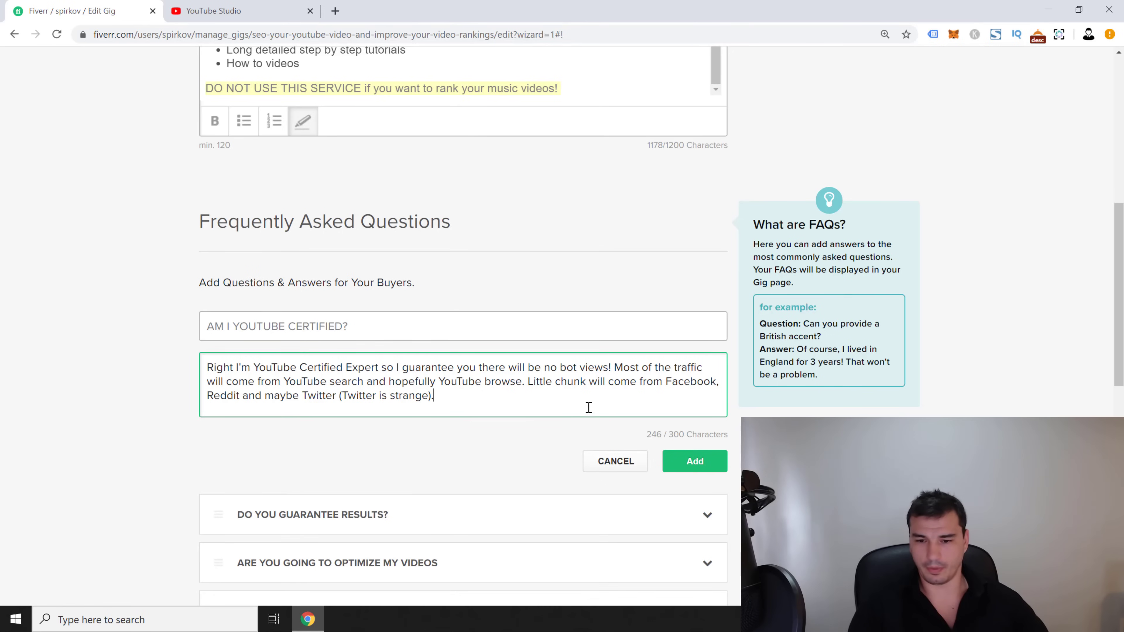
left_click(690, 464)
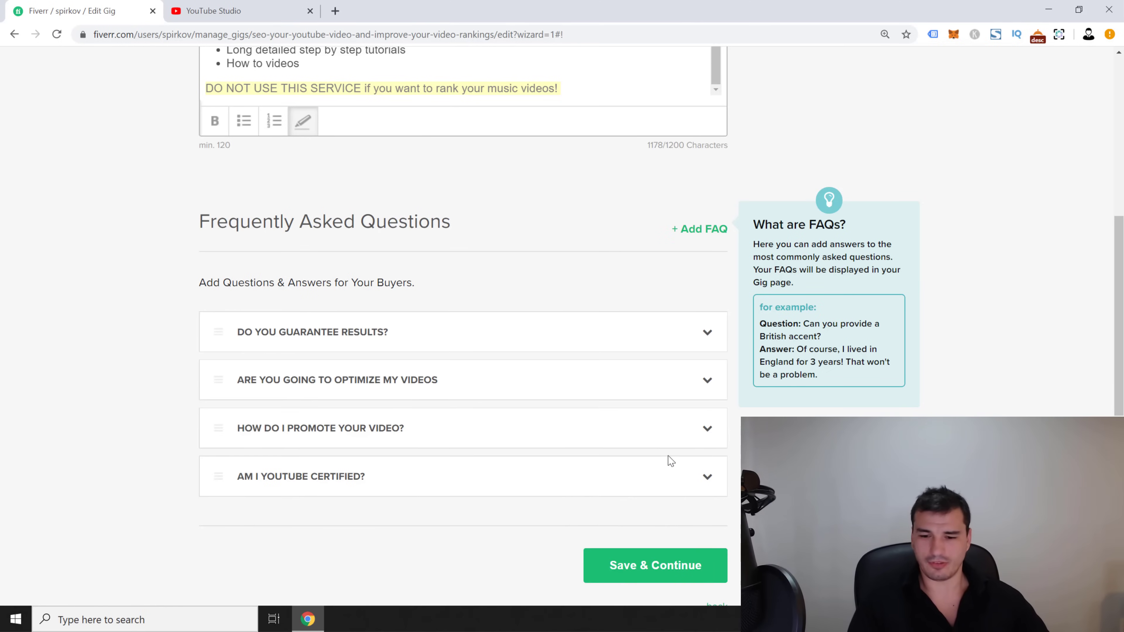
Save the description and FAQs, and add a mandatory free-text buyer requirement requesting the video URL and main keywords plus two other keywords.
left_click(631, 578)
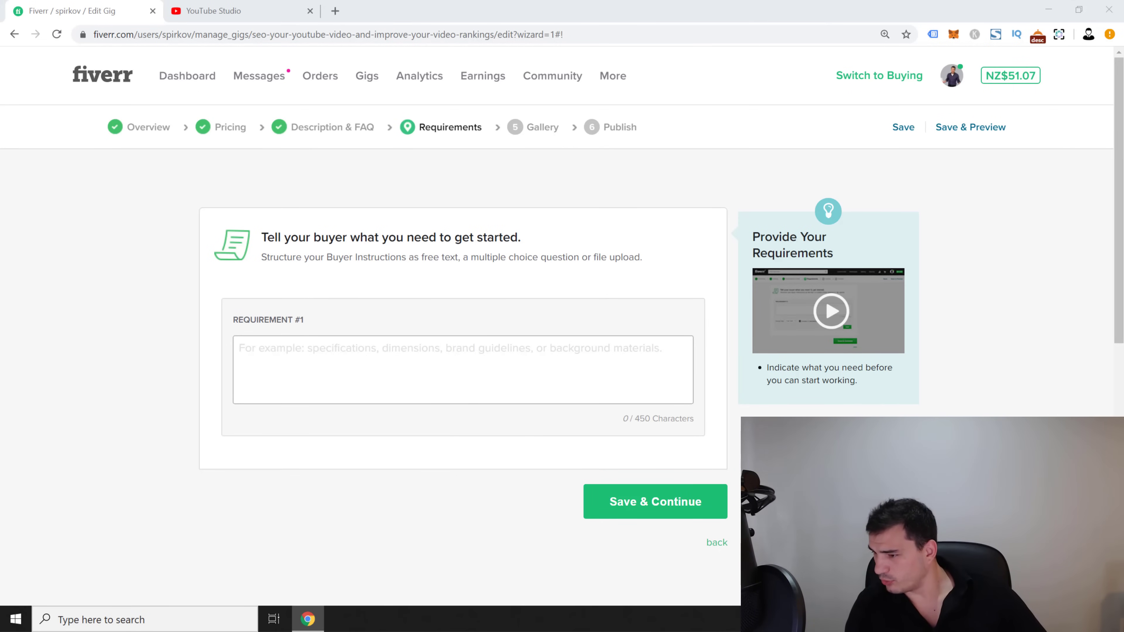
left_click(397, 362)
key("ctrl+v")
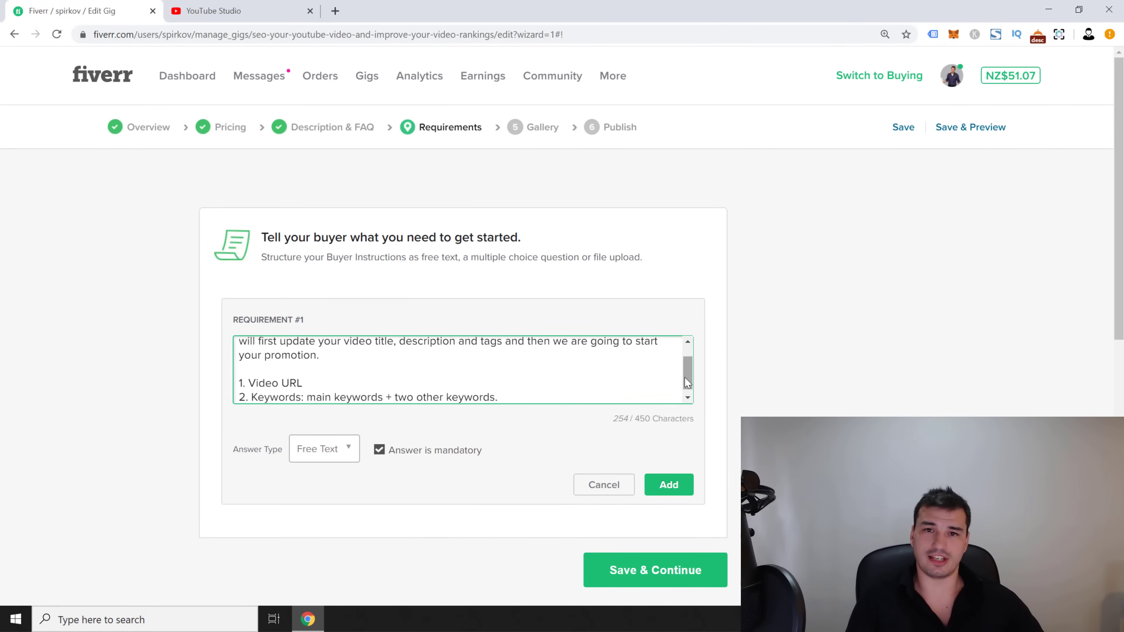
left_click_drag(685, 376, 685, 355)
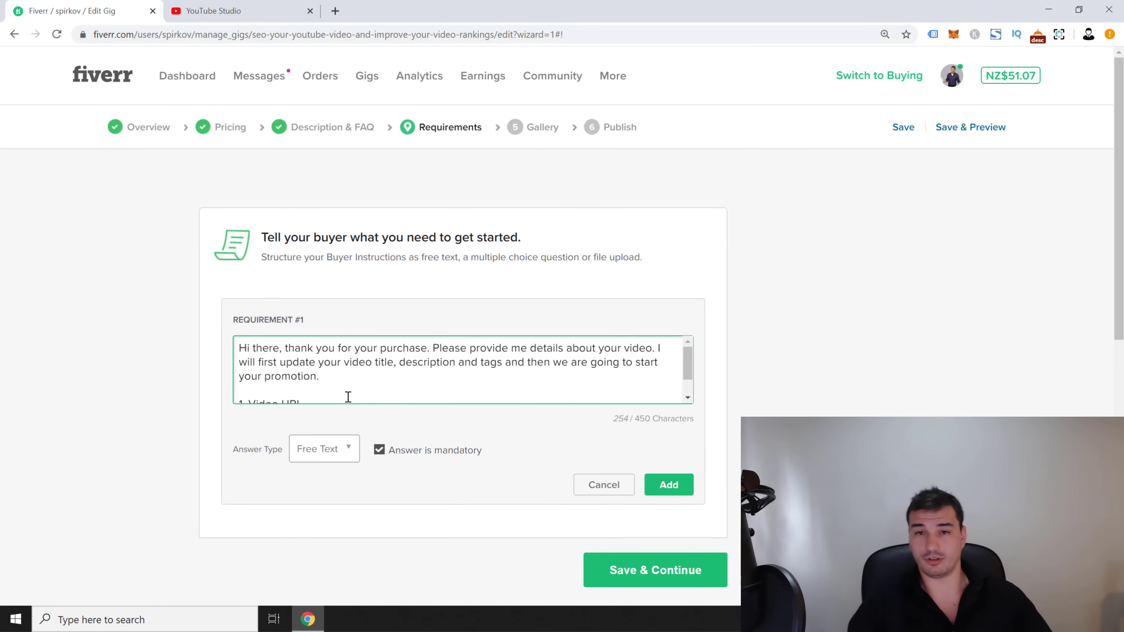
scroll(514, 372, "down", 1)
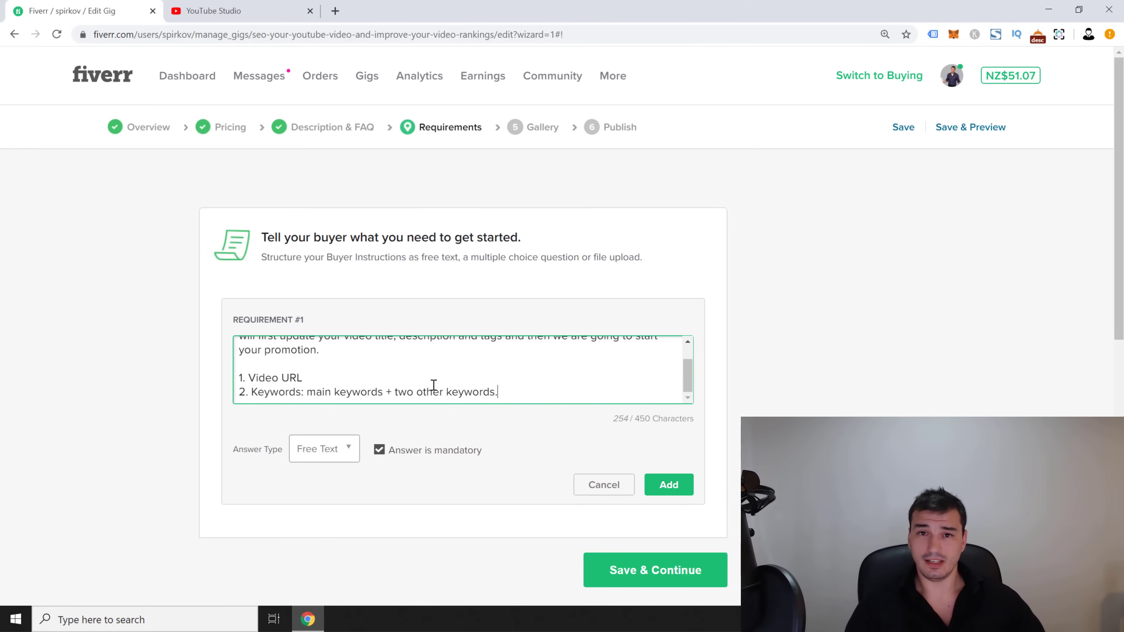
left_click(488, 384, "shift")
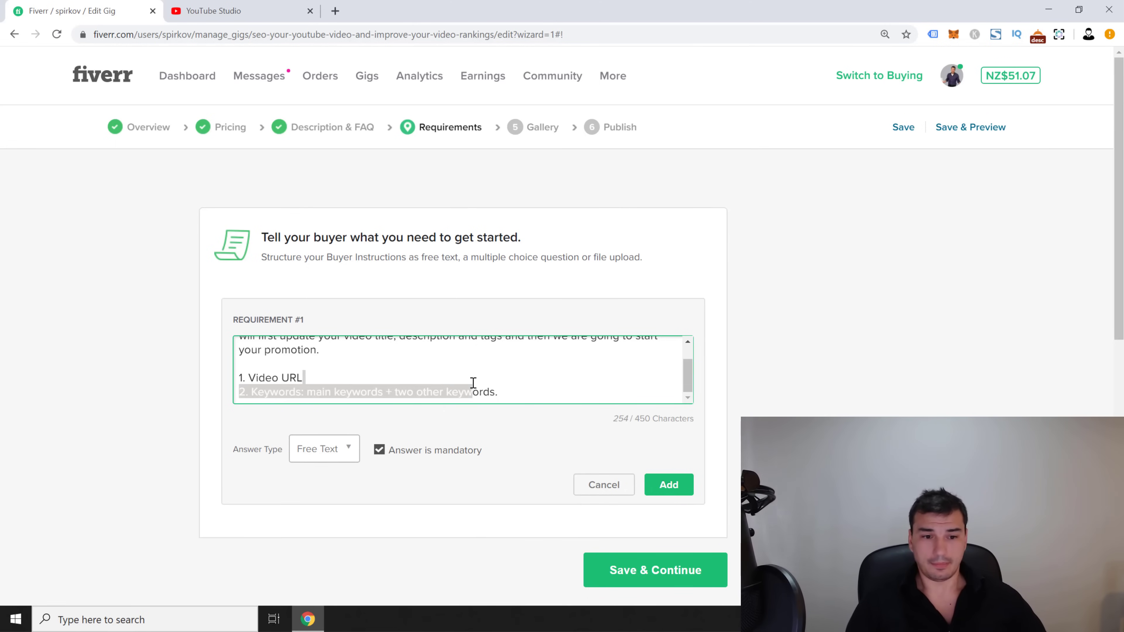
left_click(517, 392)
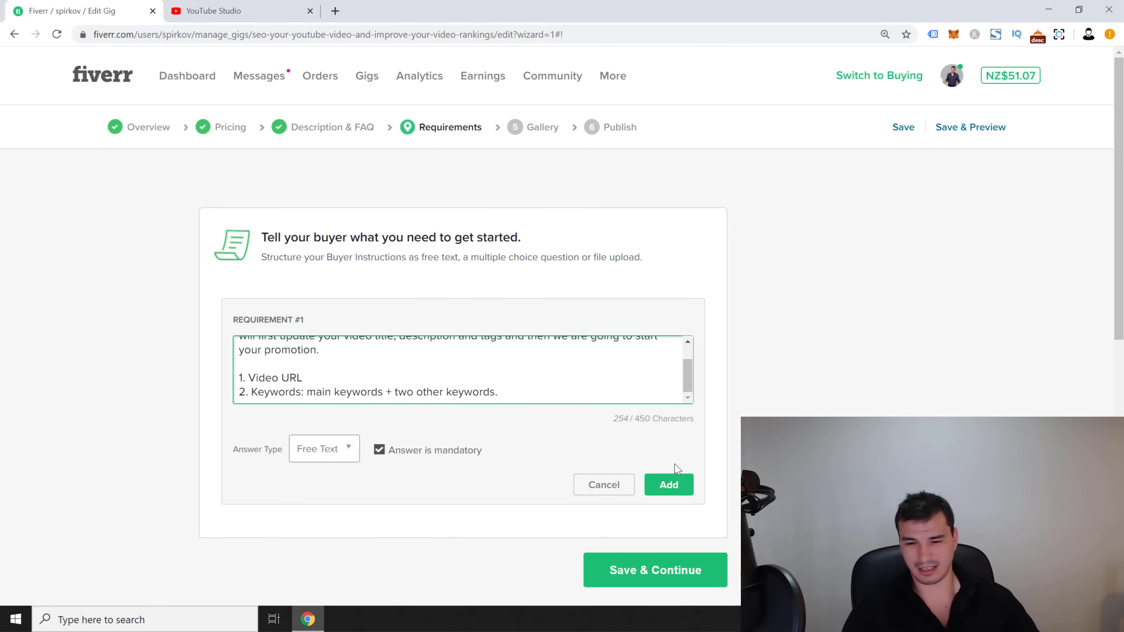
left_click(671, 485)
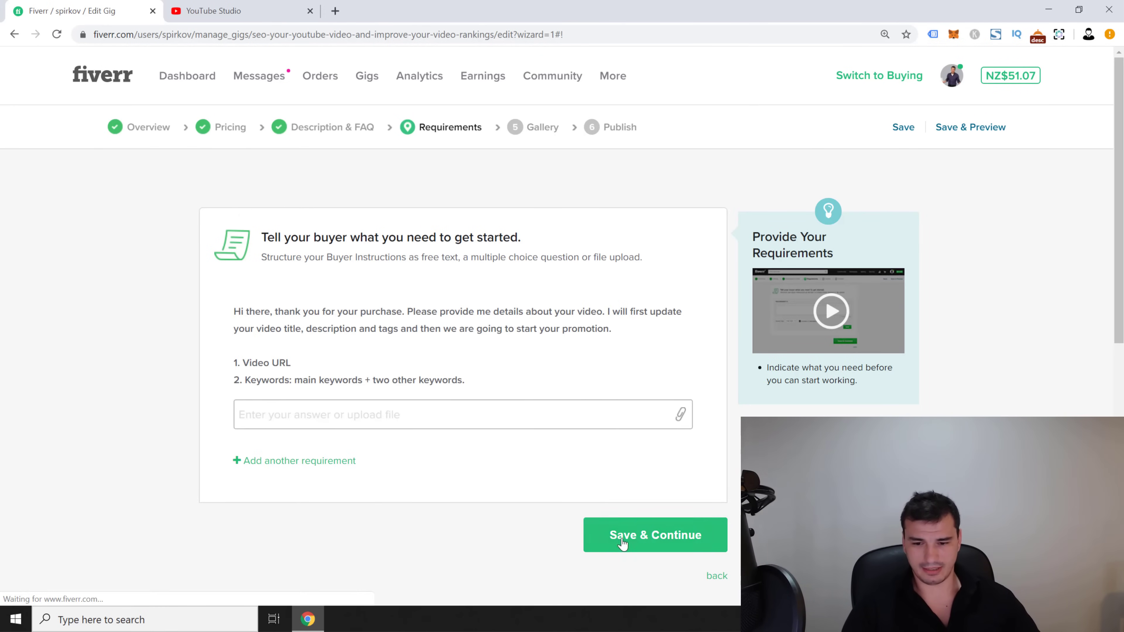
Save the buyer requirements, continue to the gallery and examine its video, photo and PDF upload sections.
left_click(622, 542)
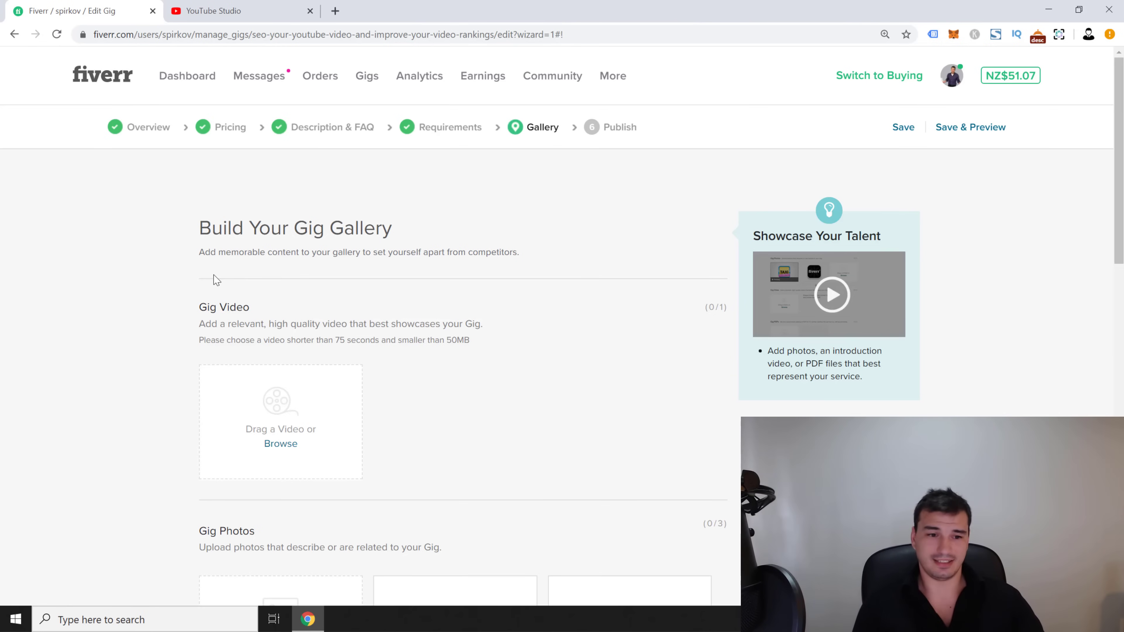
mouse_move(291, 311)
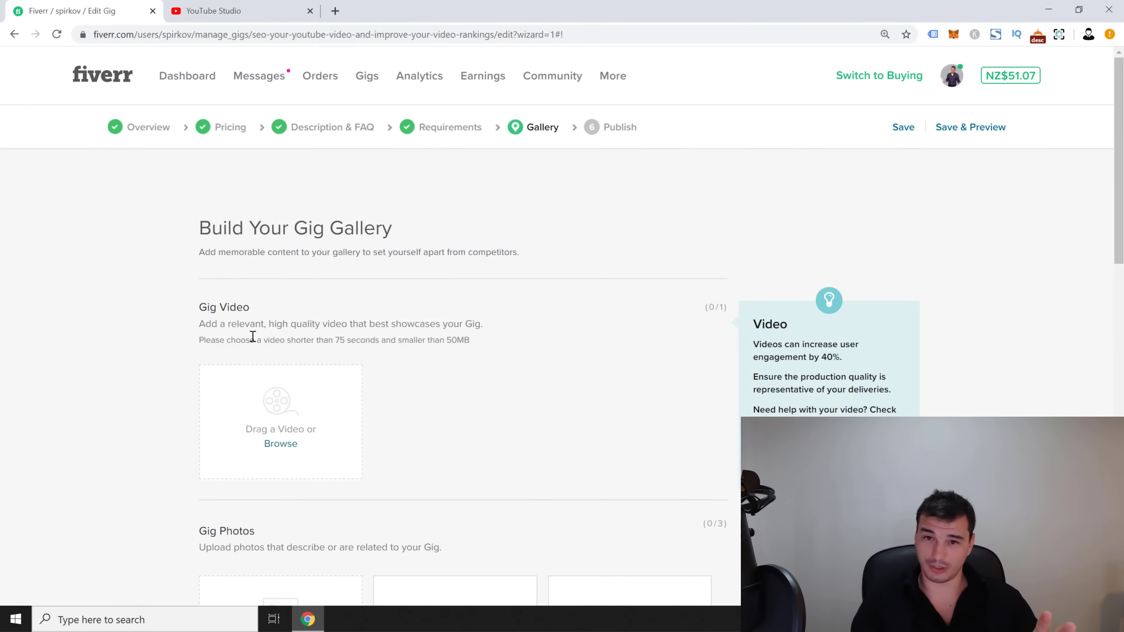
scroll(251, 316, "down", 3)
scroll(220, 452, "up", 1)
scroll(248, 509, "down", 1)
scroll(269, 470, "down", 1)
scroll(310, 465, "down", 1)
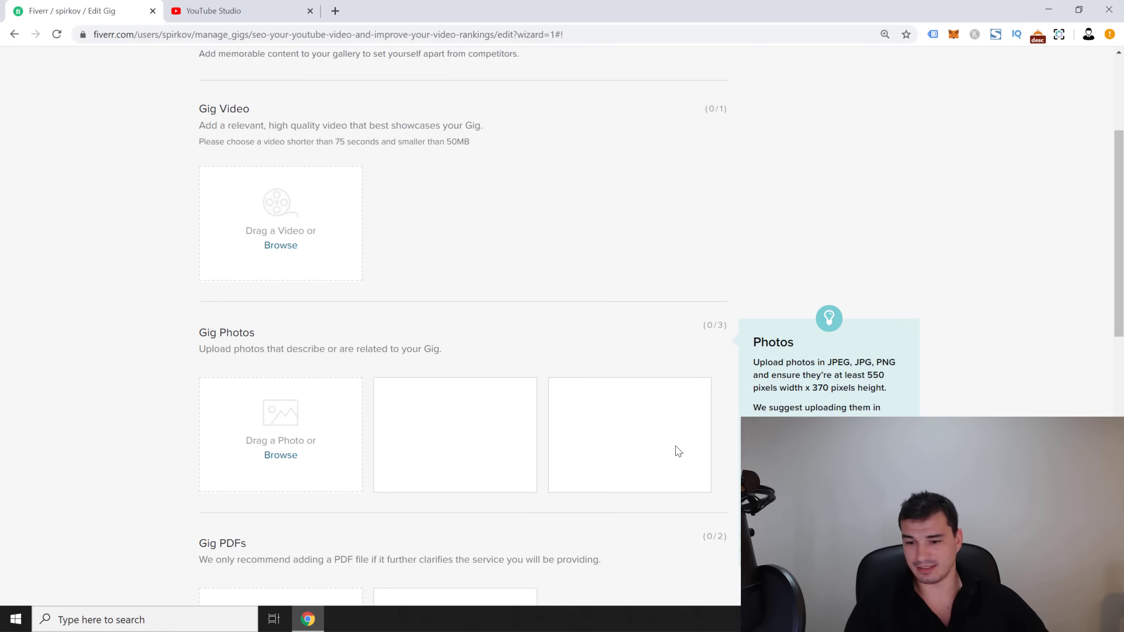
scroll(678, 455, "down", 6)
scroll(389, 376, "up", 1)
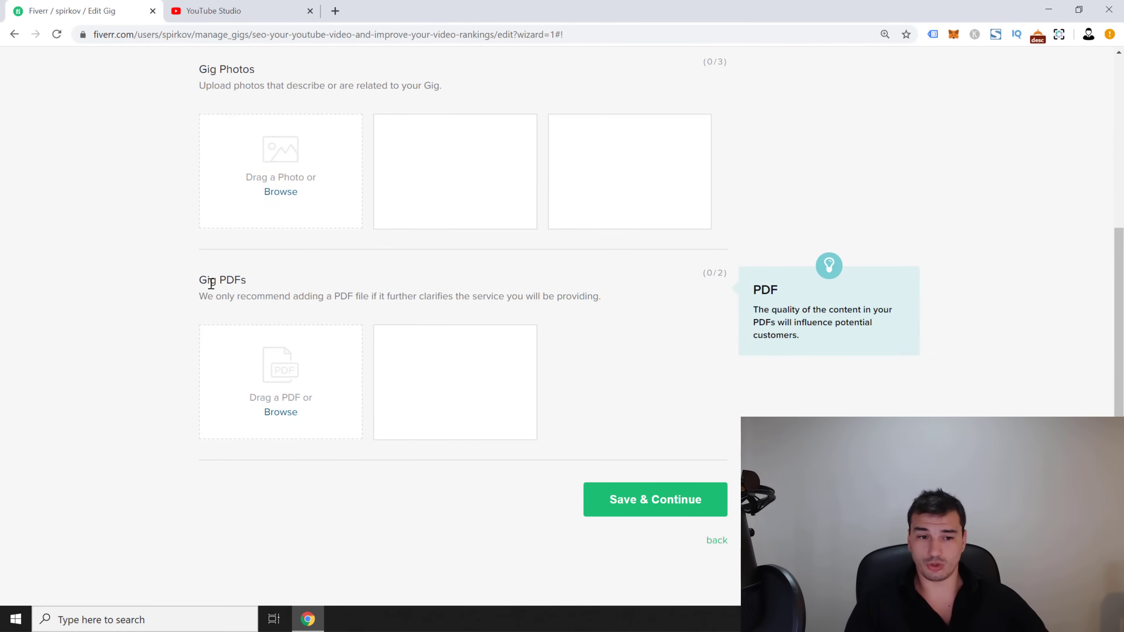
left_click_drag(198, 279, 246, 280)
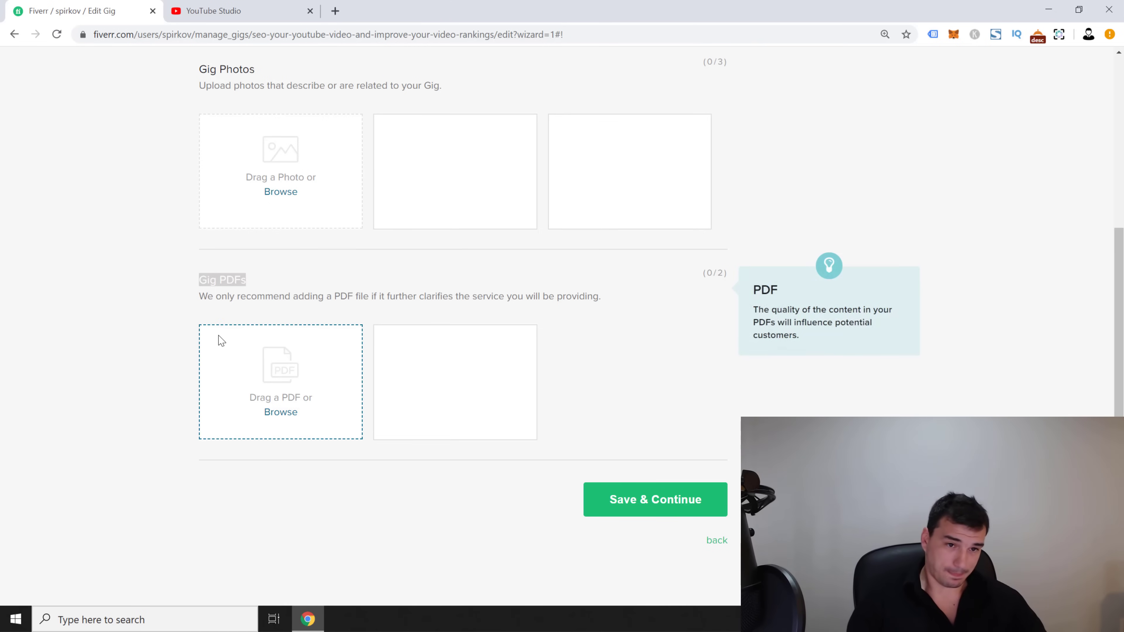
scroll(218, 339, "up", 5)
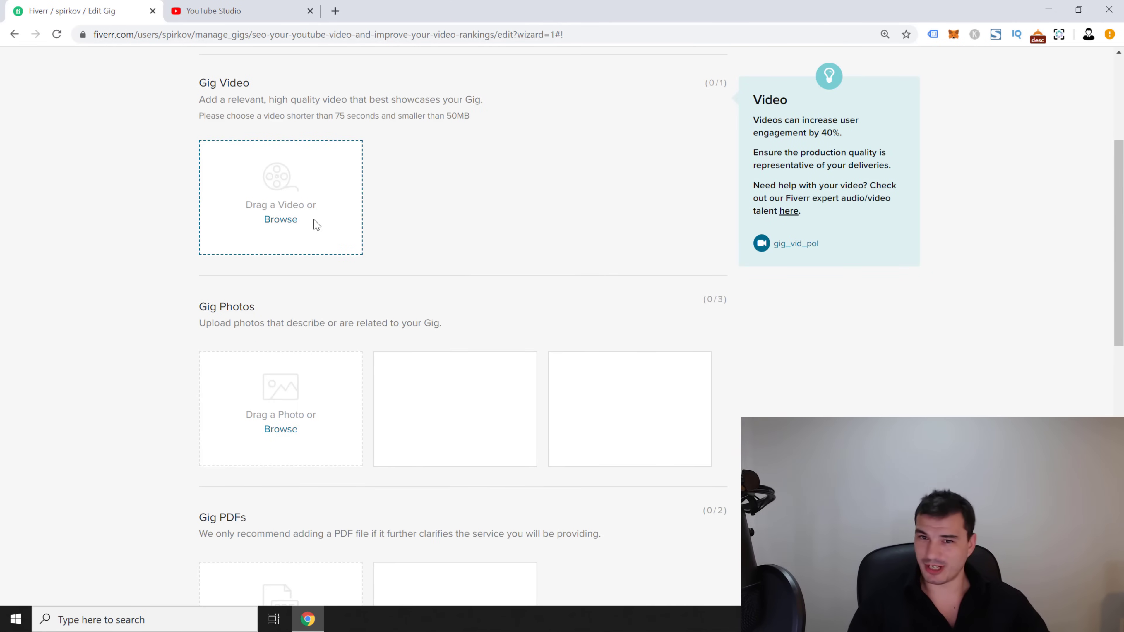
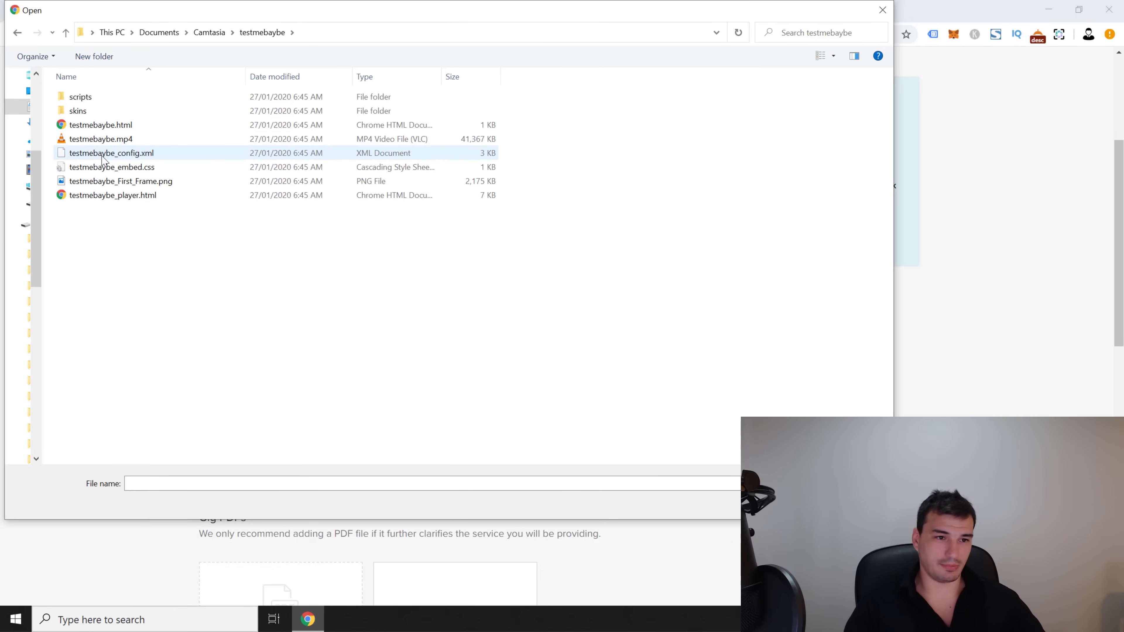
Rename the video file testmebaybe.mp4 to fiver_gig_promotion.mp4.
left_click(103, 141)
key("F2")
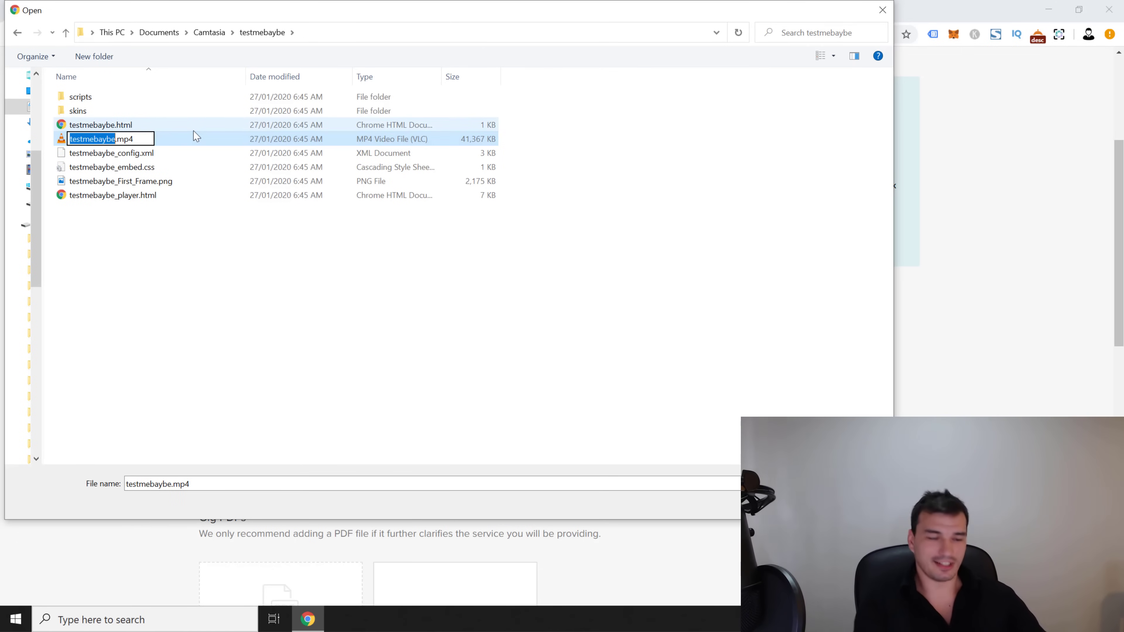
type("five")
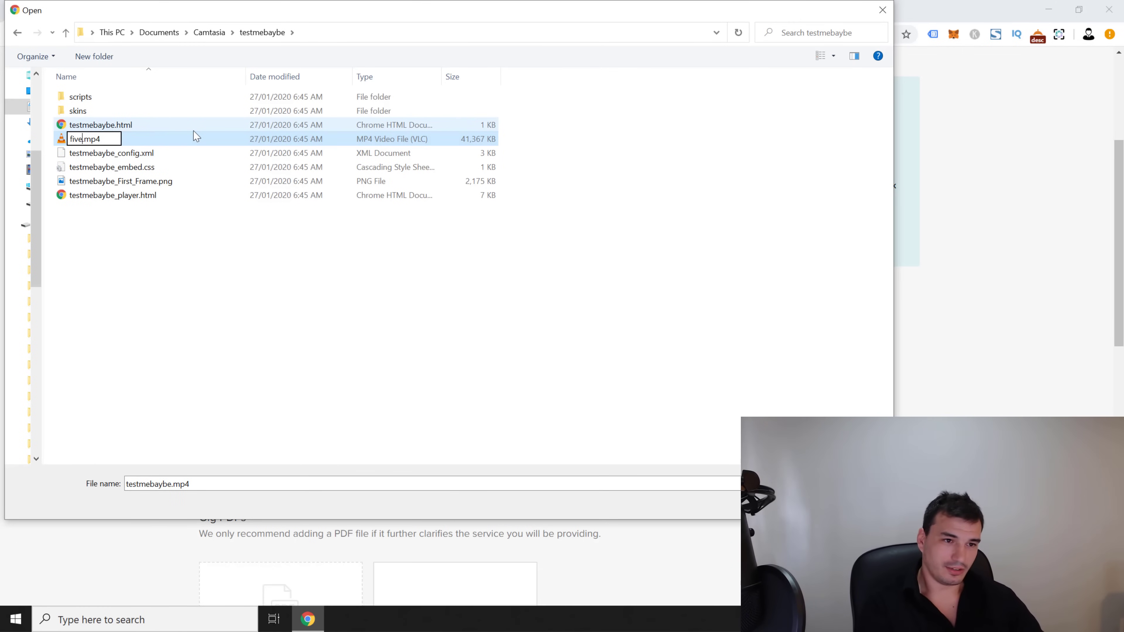
type("r_gig_pro")
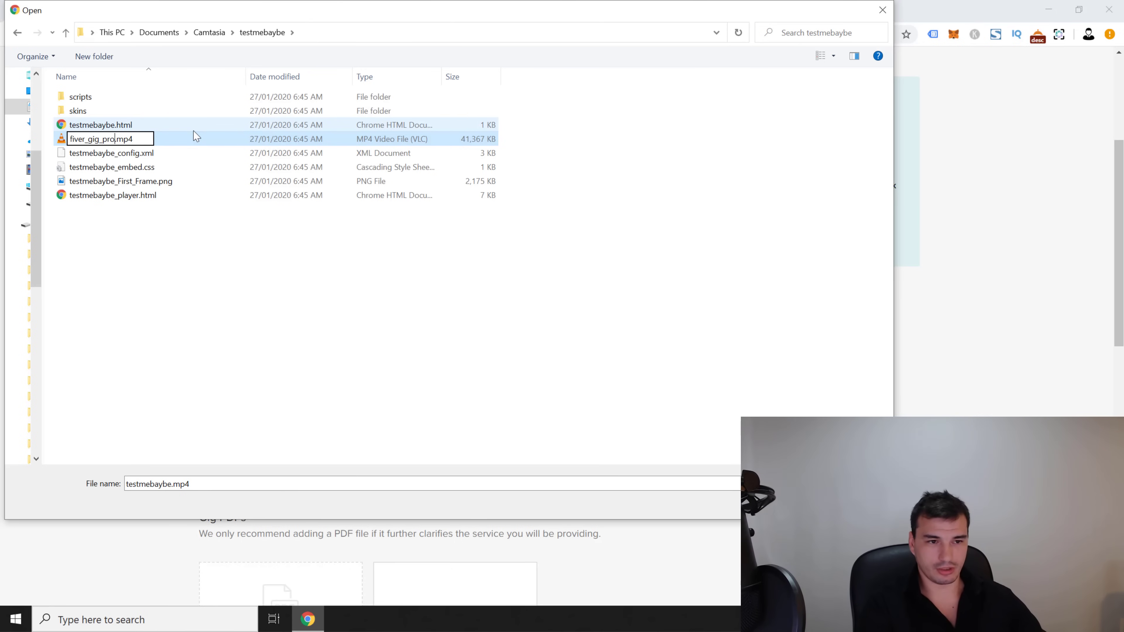
type("motion")
key("Return")
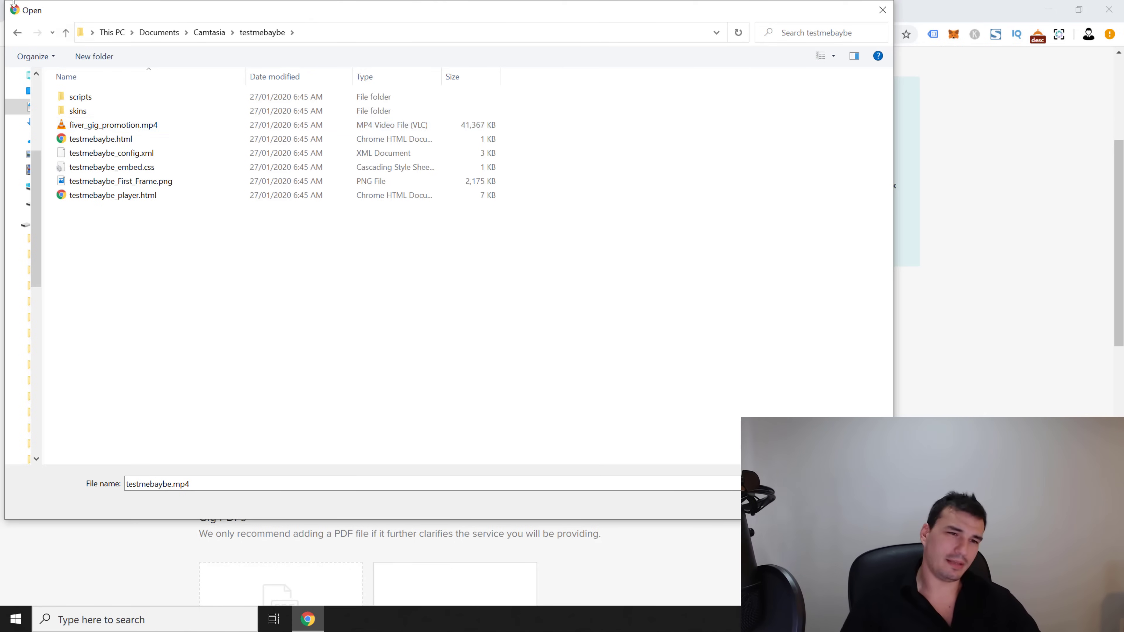
Rename the MP4 video file to youtube_seo_youtube_promotion_youtube_video_promotion.mp4.
left_click(125, 128)
left_click(120, 128)
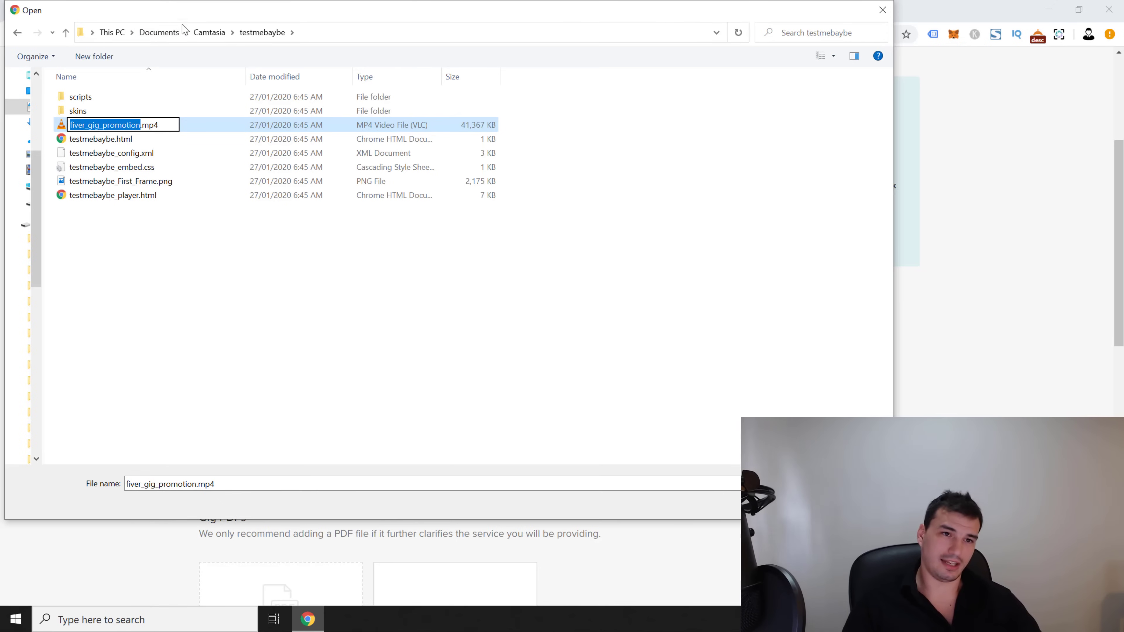
left_click_drag(182, 16, 406, 98)
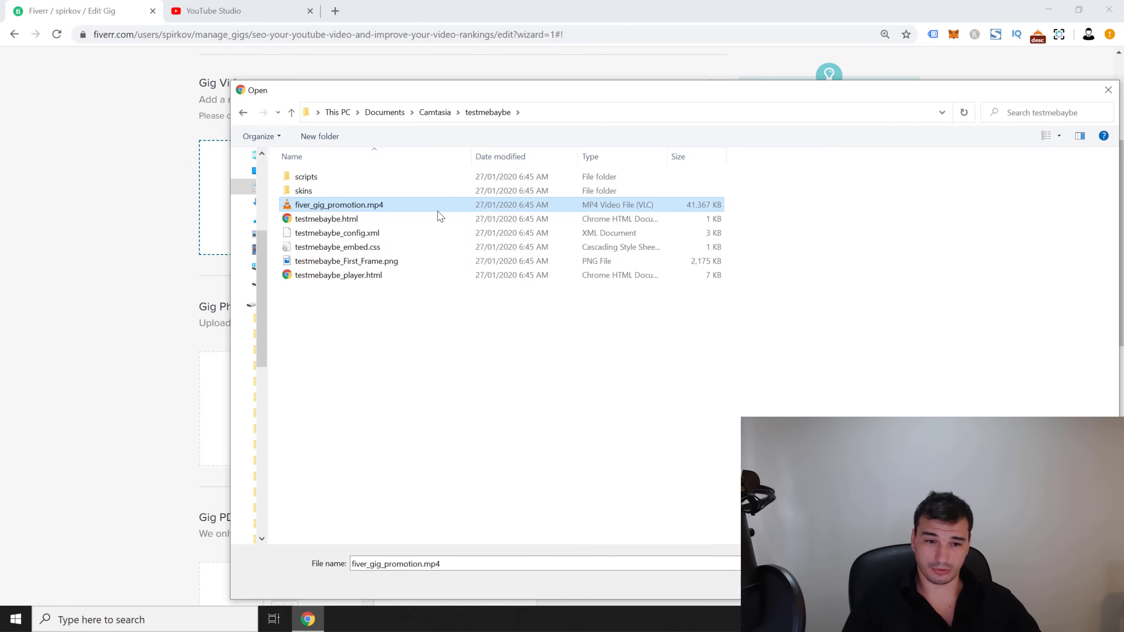
left_click(339, 205)
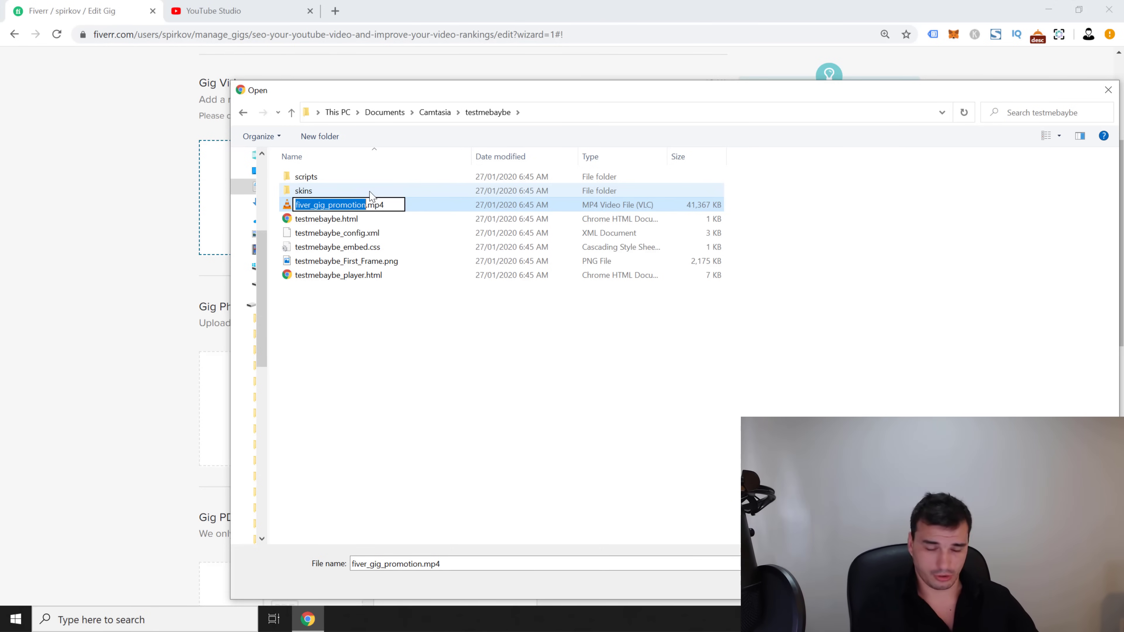
type("youtube_")
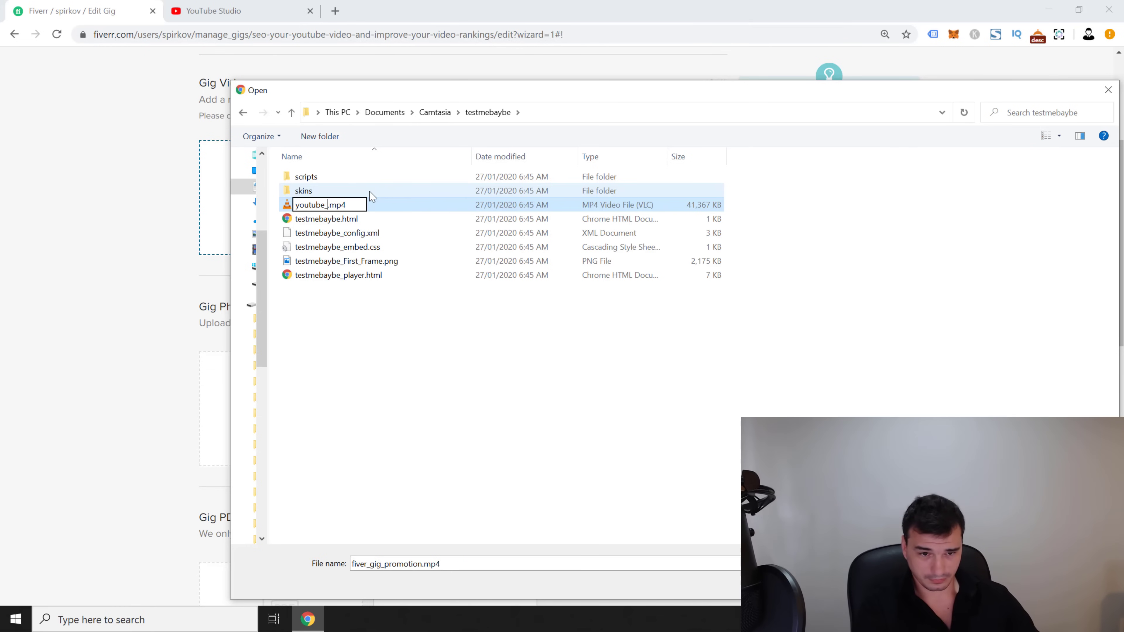
type("seo_youtube_")
type("p")
key("BackSpace")
type("youtube_p")
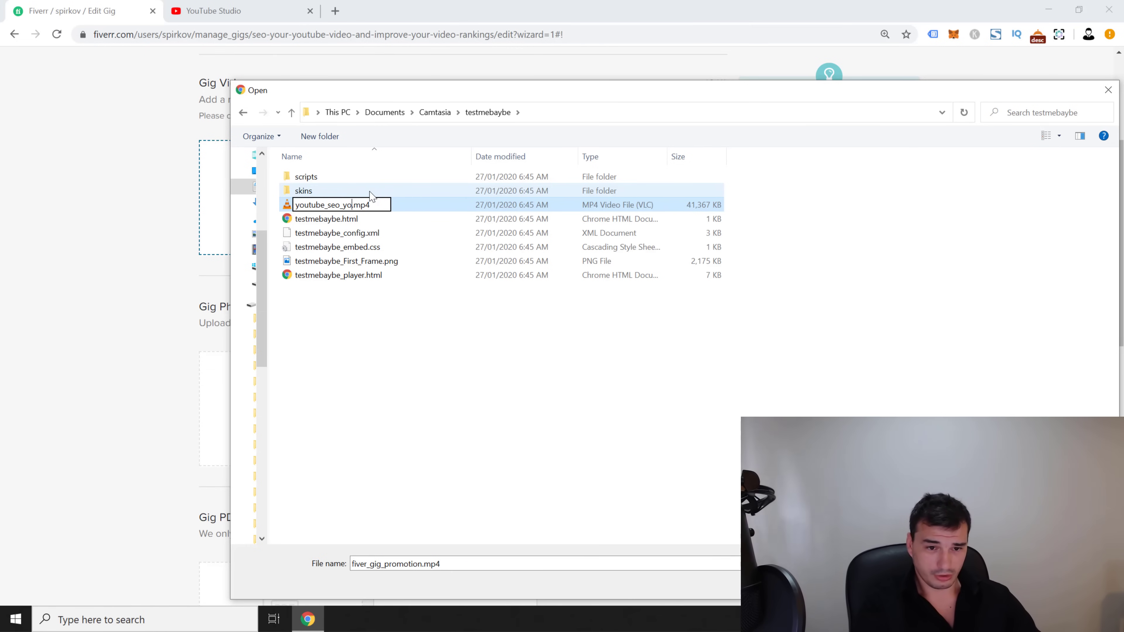
type("romotion_")
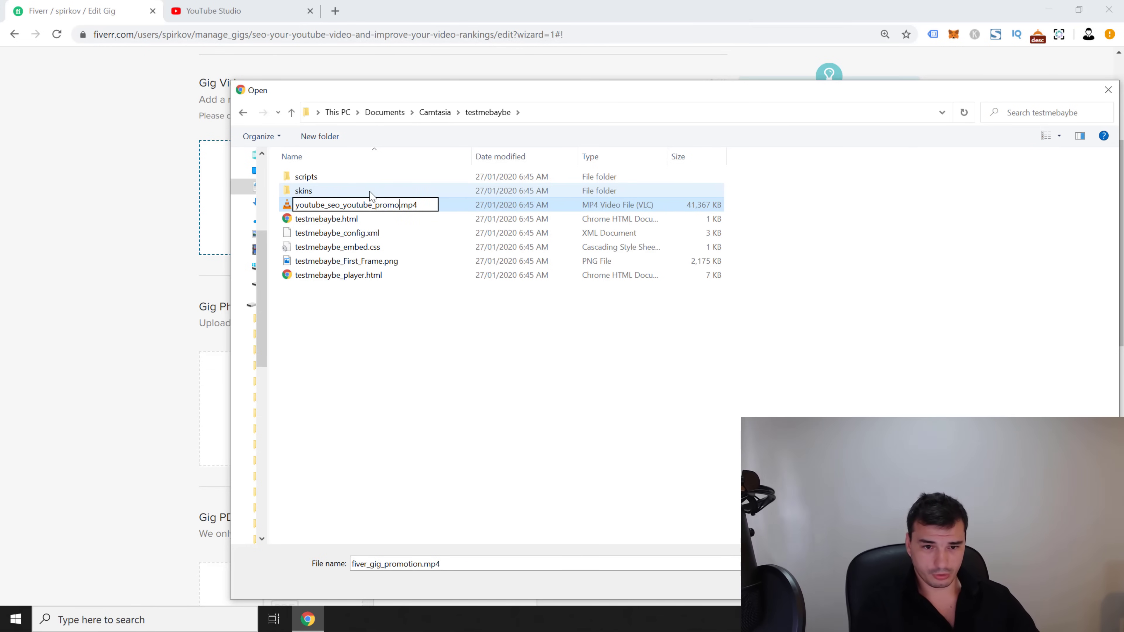
type("youtube_")
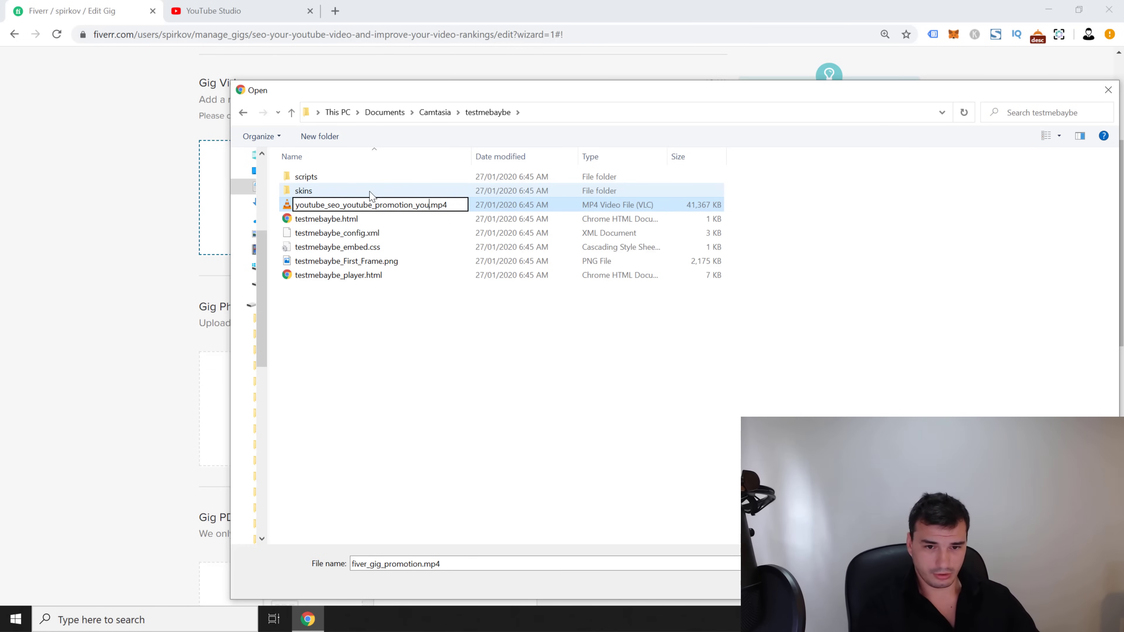
type("video_prom")
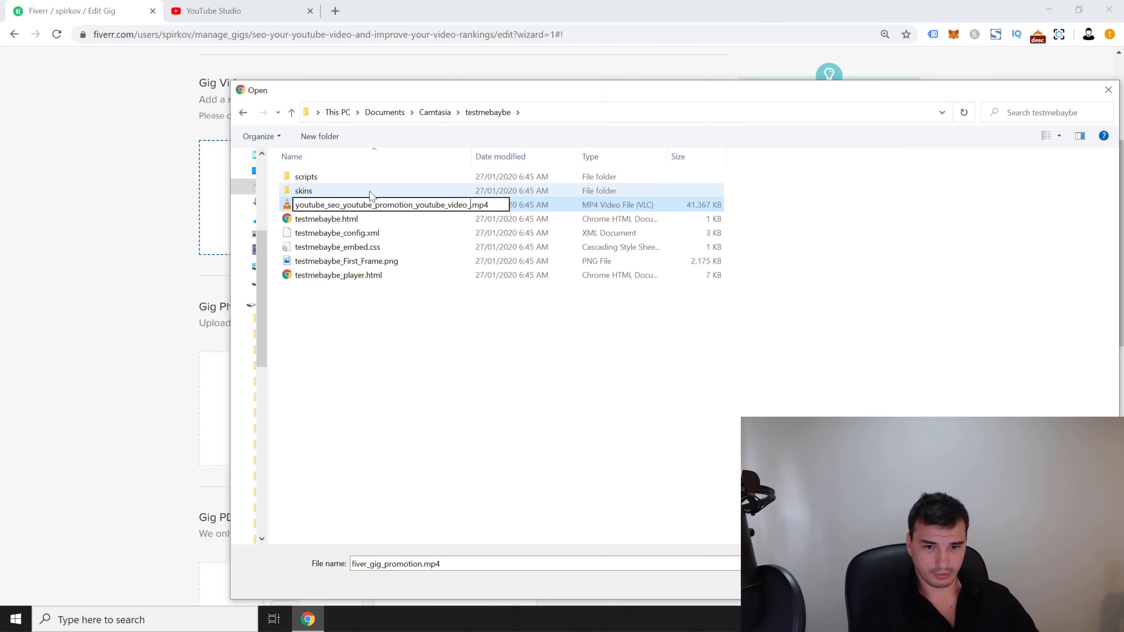
type("otion")
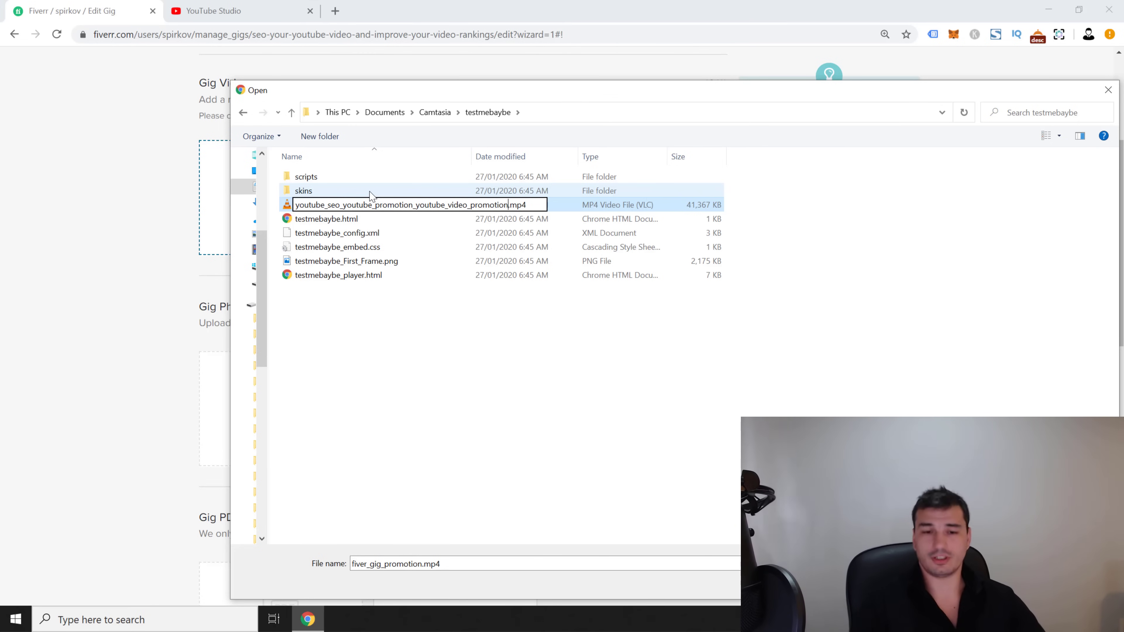
key("Return")
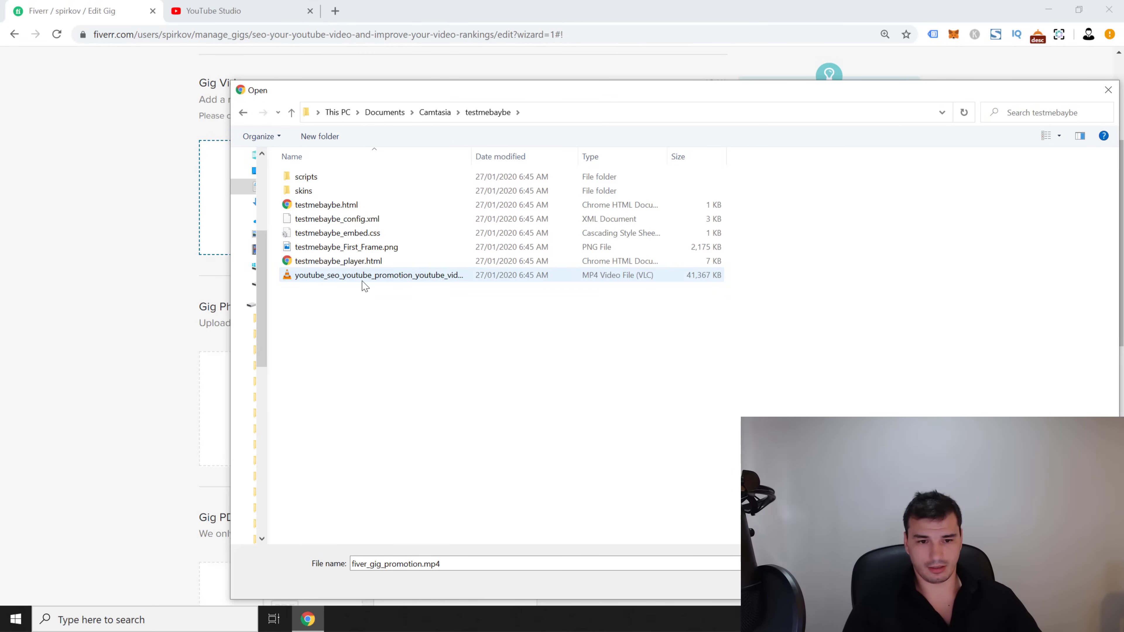
left_click(381, 275)
key("F2")
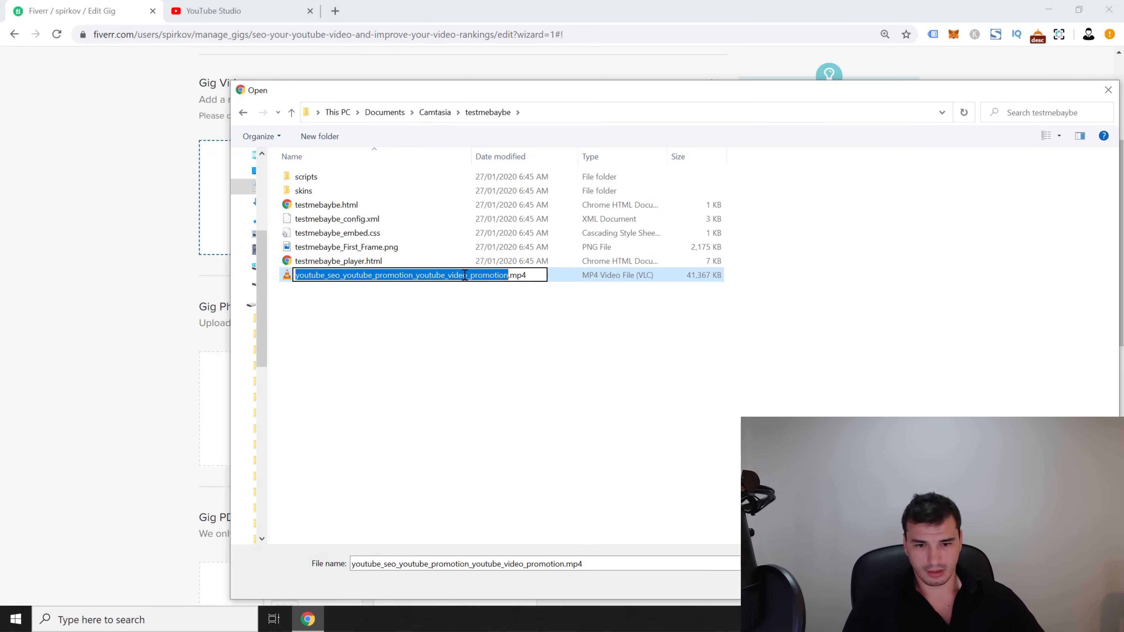
left_click(454, 275)
left_click_drag(417, 275, 501, 278)
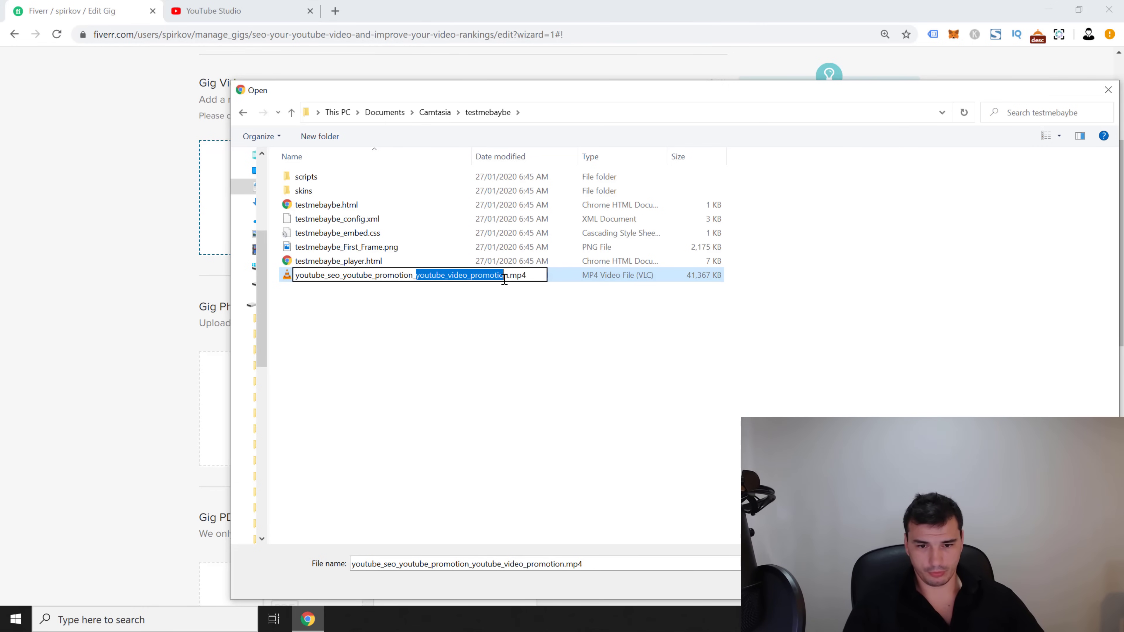
left_click(497, 306)
Open the detailed properties of the MP4 video and set its title to "youtube video promotion".
left_click(479, 277)
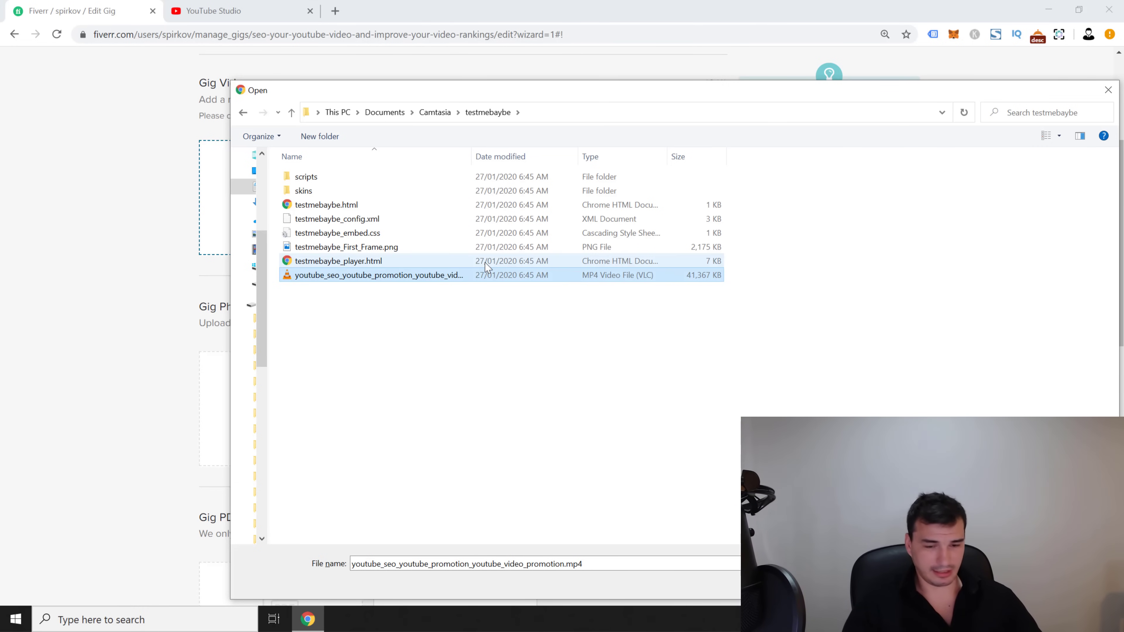
key("alt+Return")
left_click(565, 291)
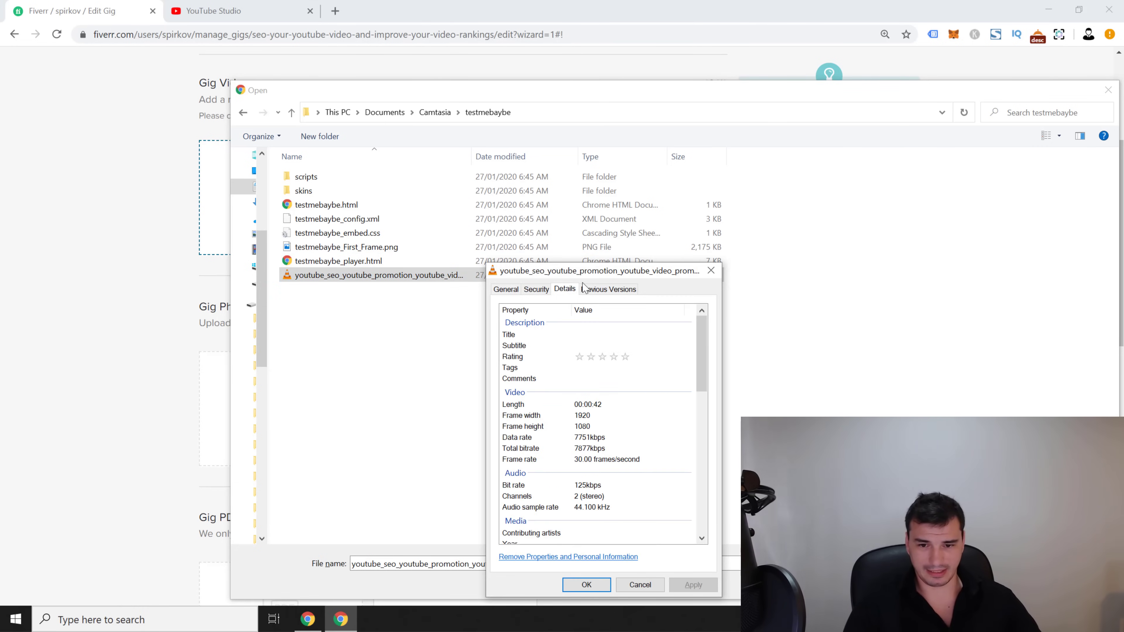
left_click_drag(554, 270, 419, 200)
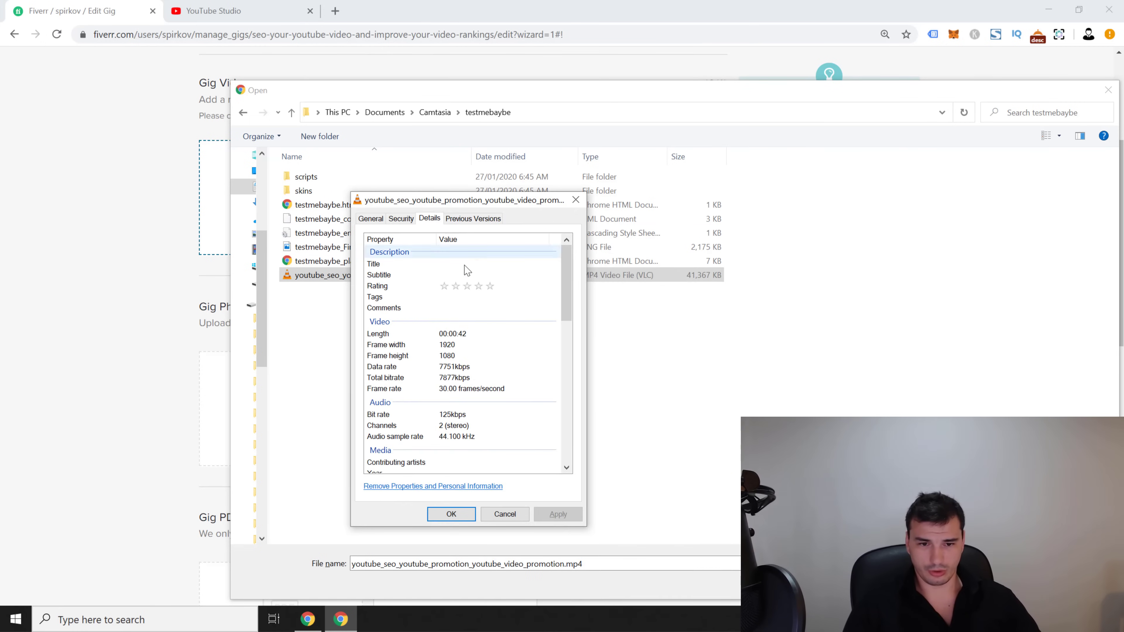
left_click(472, 265)
type("youtu")
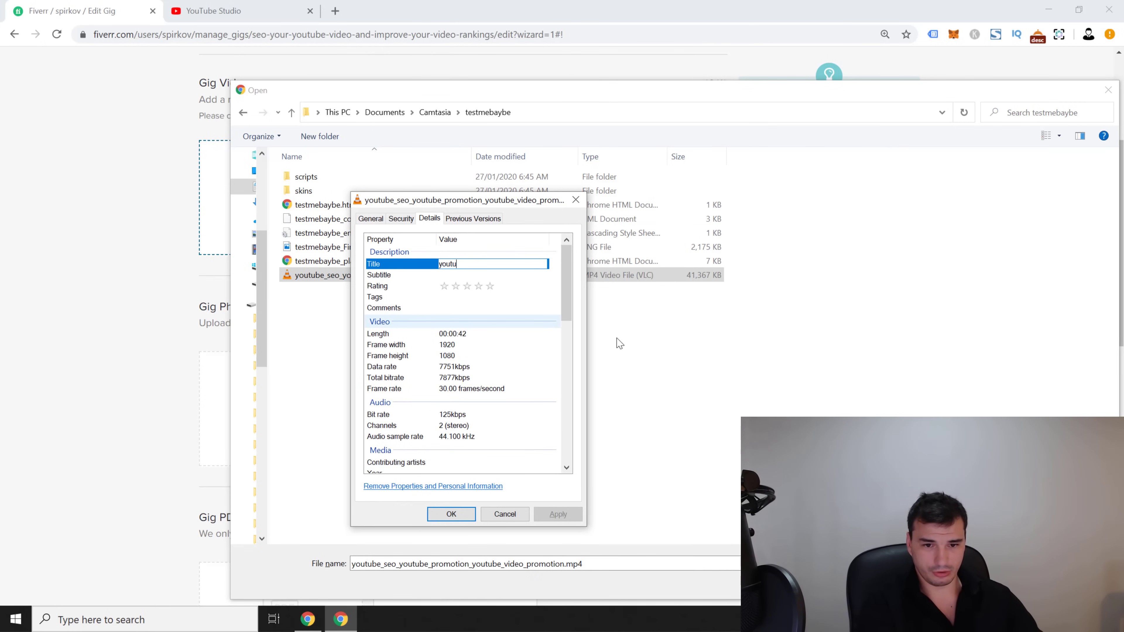
type("be video")
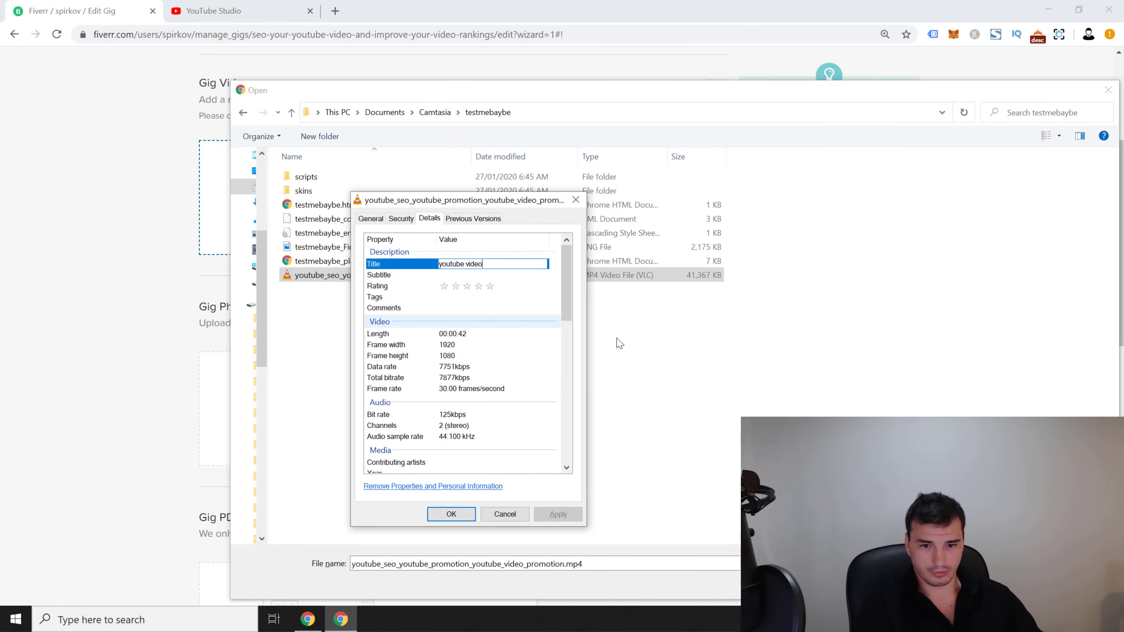
type(" promotion")
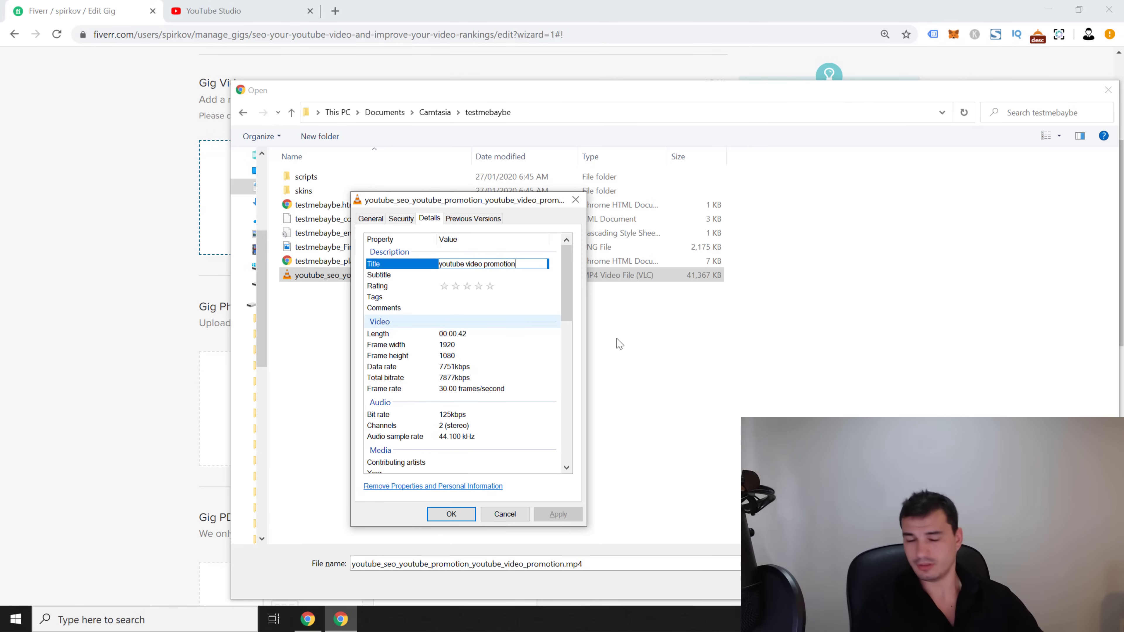
Copy the title "youtube video promotion" into the video's subtitle, tags and comments, rate it five stars and apply the properties.
key("ctrl+a")
key("ctrl+c")
left_click(514, 274)
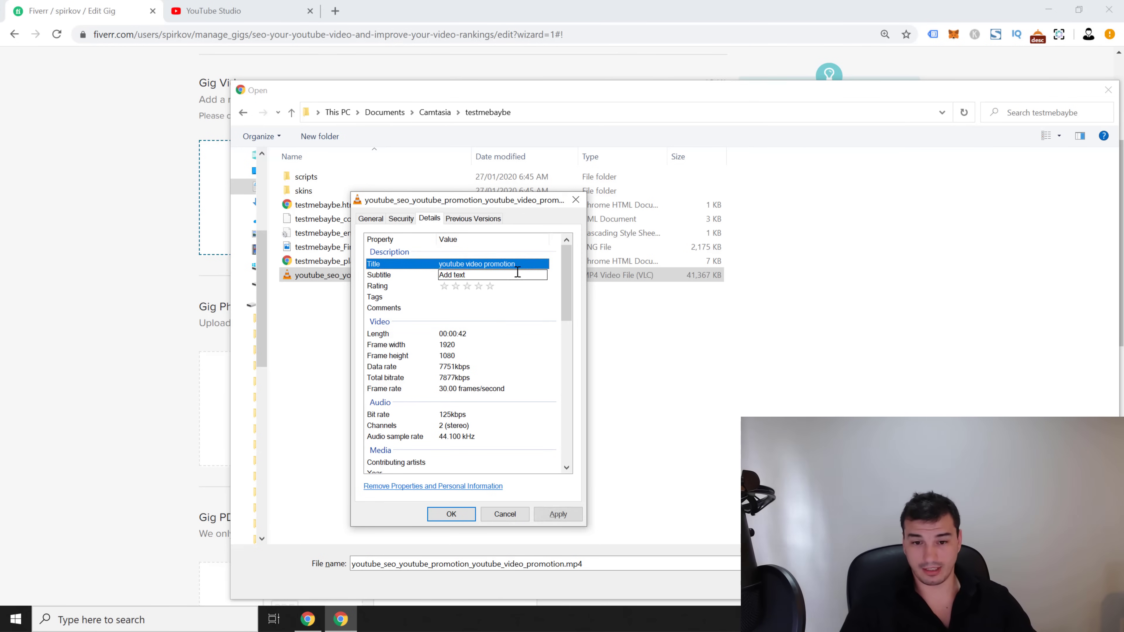
key("ctrl+v")
left_click(490, 287)
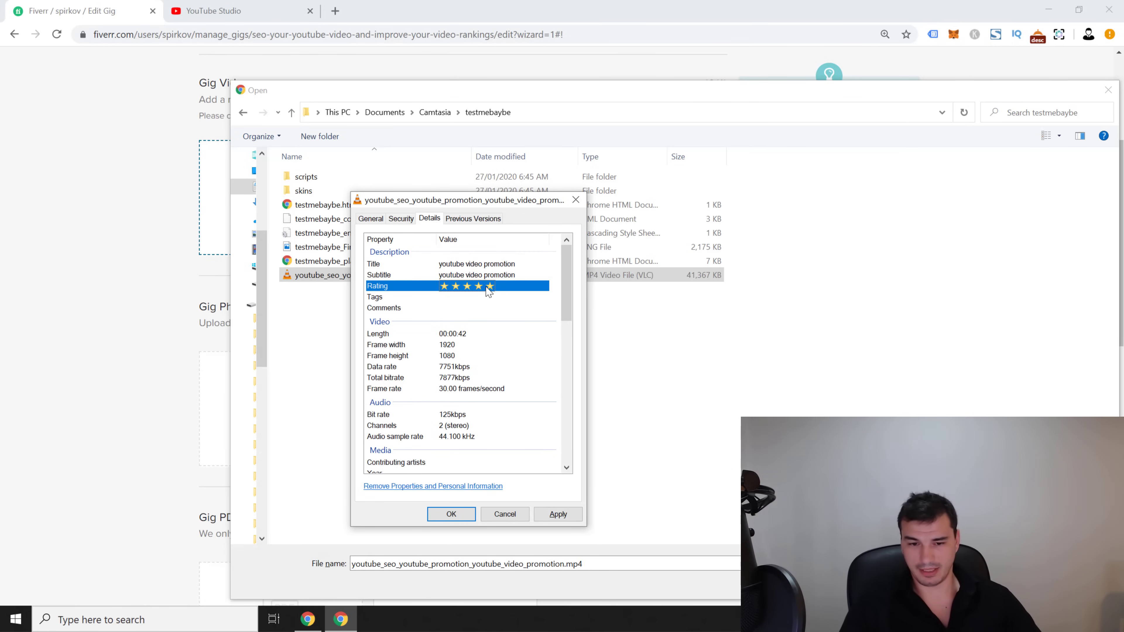
left_click(487, 296)
key("ctrl+v")
left_click(483, 309)
key("ctrl+v")
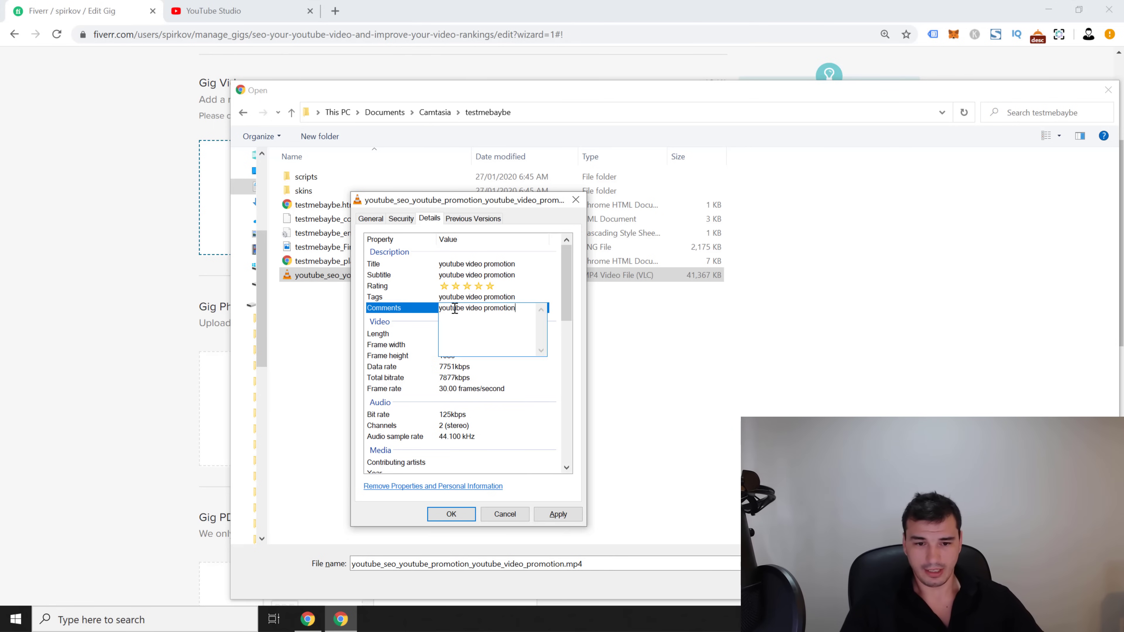
key("Return")
left_click(557, 515)
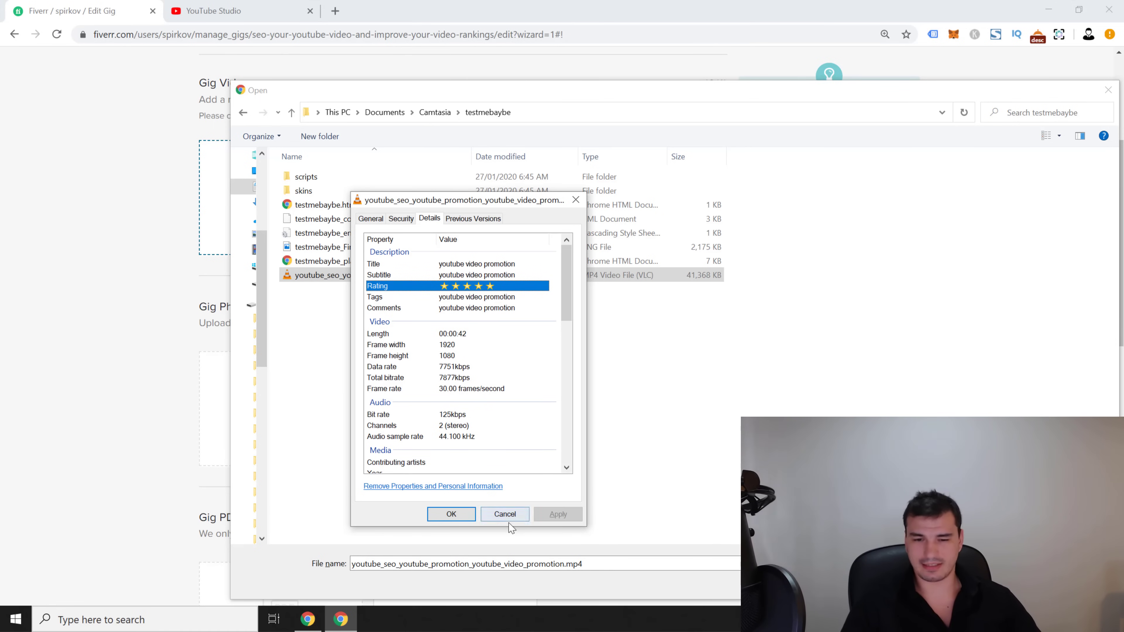
left_click(456, 515)
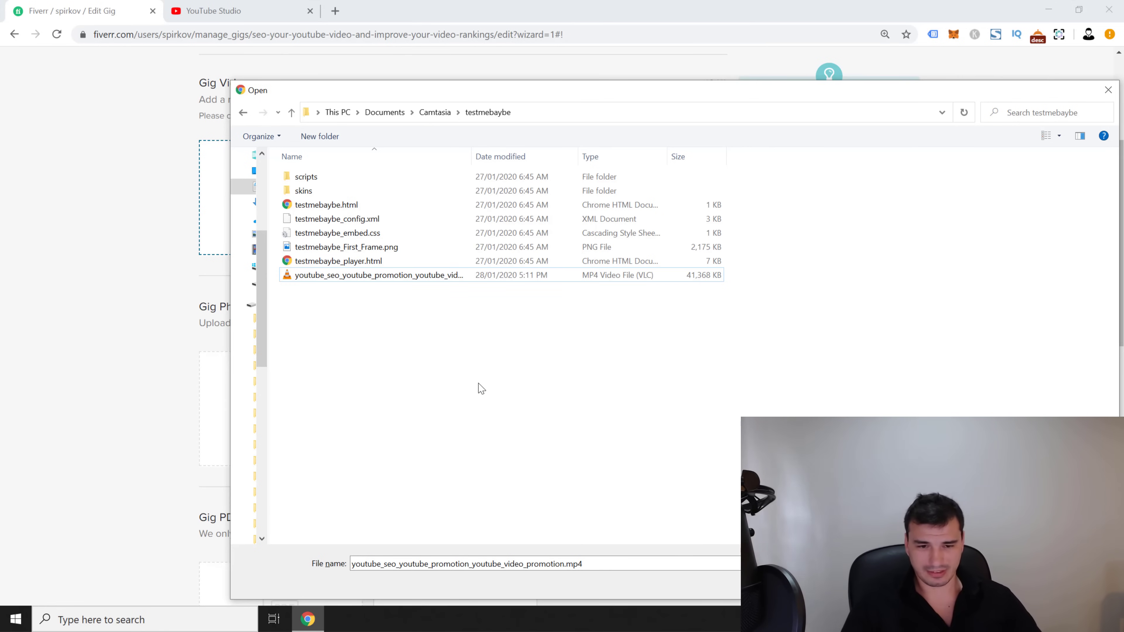
Check the detailed properties of youtube_seo_youtube_promotion_youtube_video_promotion.mp4 and upload it as the gig video.
left_click(352, 247)
left_click(344, 277)
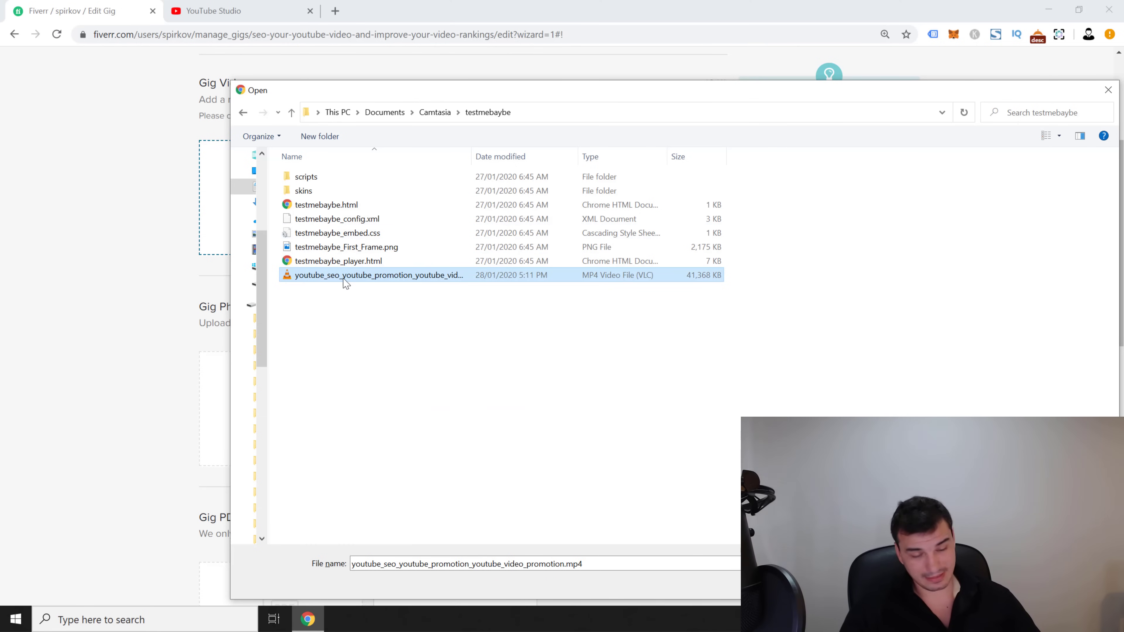
key("alt+Return")
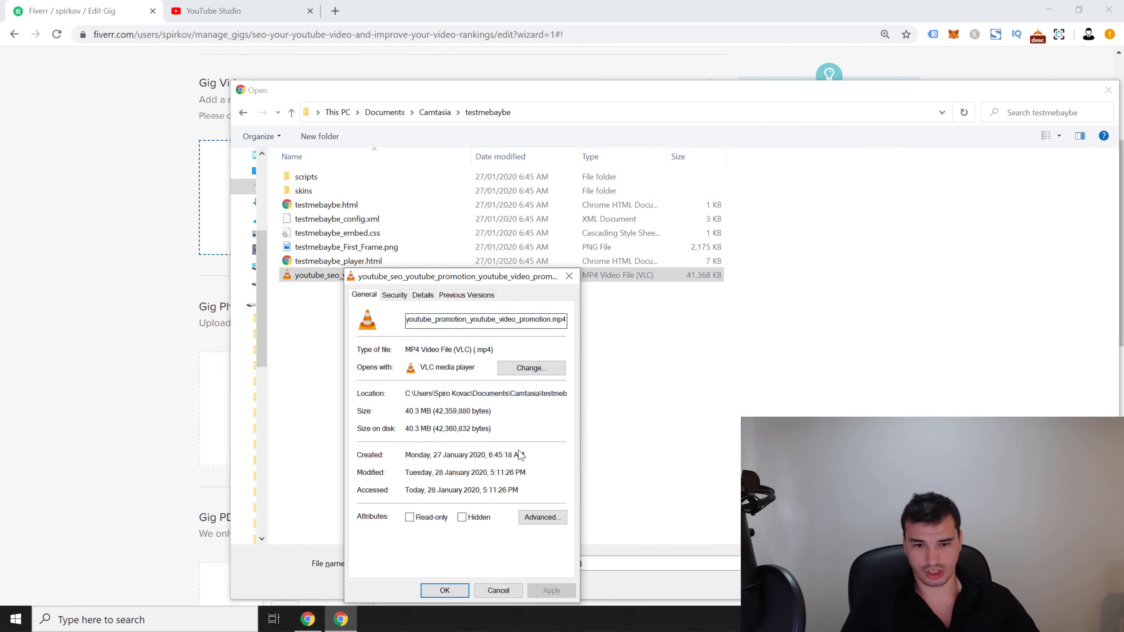
left_click(394, 295)
left_click(423, 295)
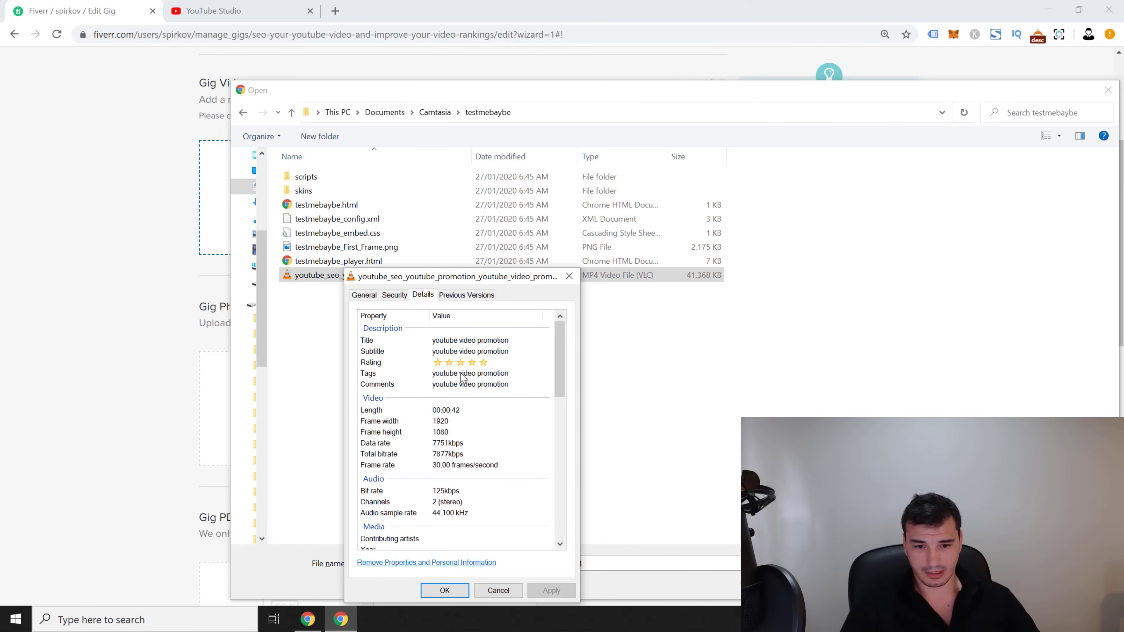
left_click(441, 593)
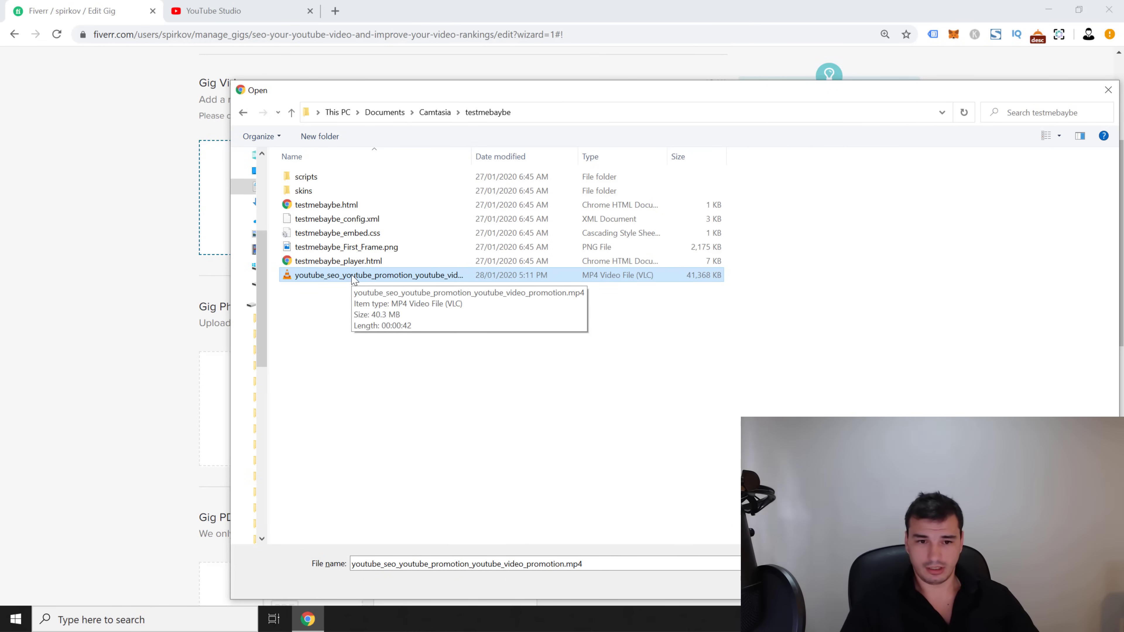
double_click(353, 278)
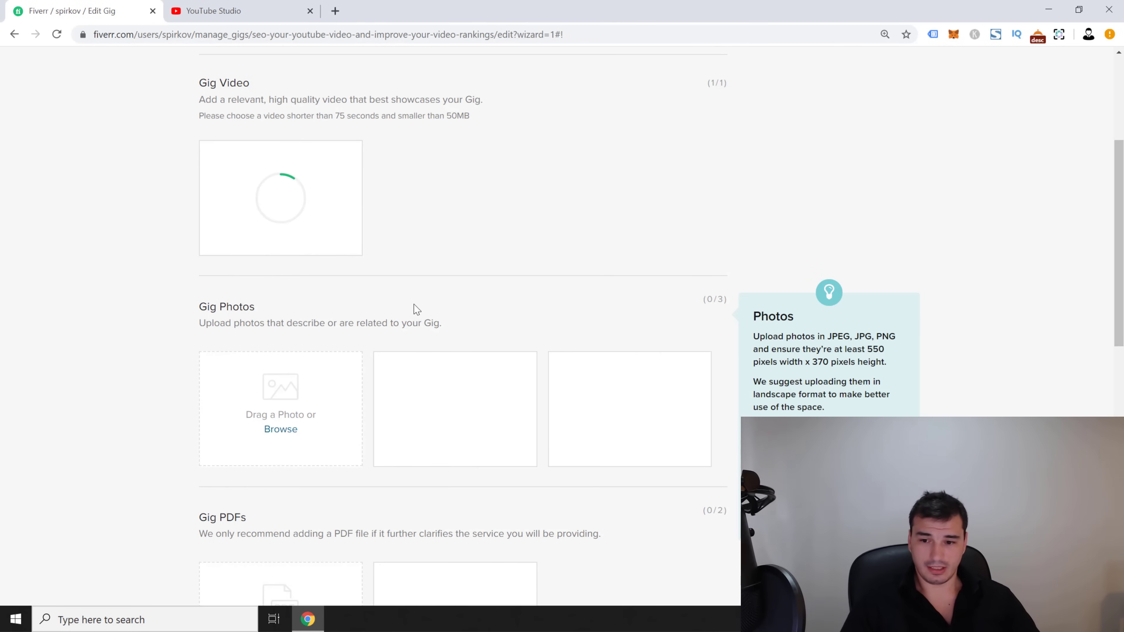
Browse for a gig photo, open the details of youtube promotion gig.jpg and set its title and subject to "youtube promotion gig".
scroll(177, 354, "down", 1)
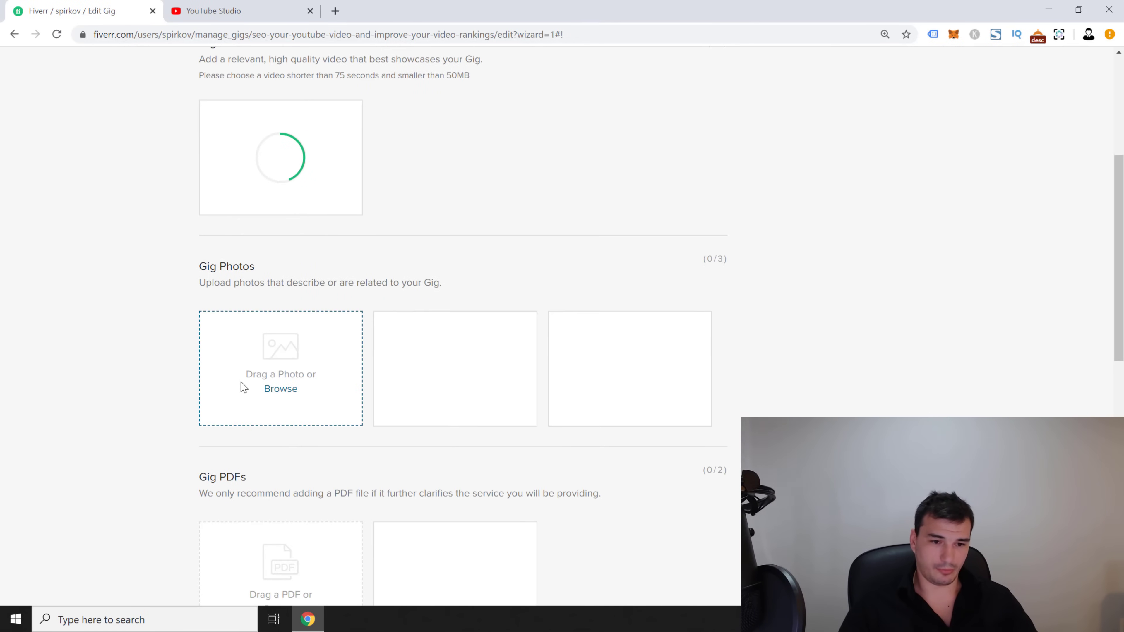
left_click(282, 390)
left_click(345, 205)
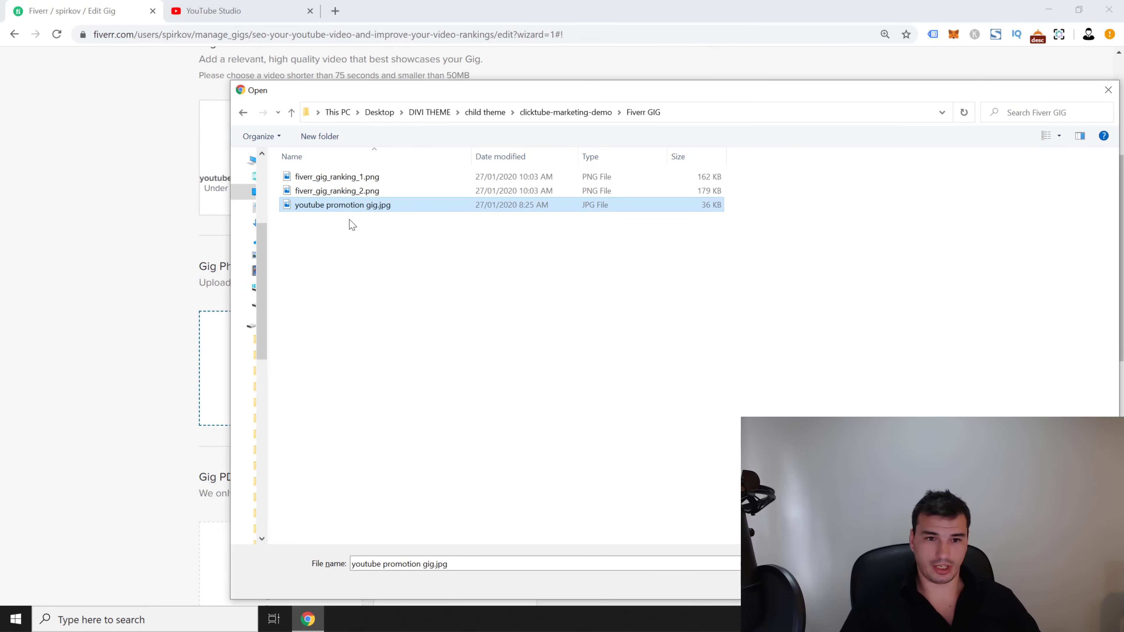
key("Escape")
double_click(377, 205, "alt")
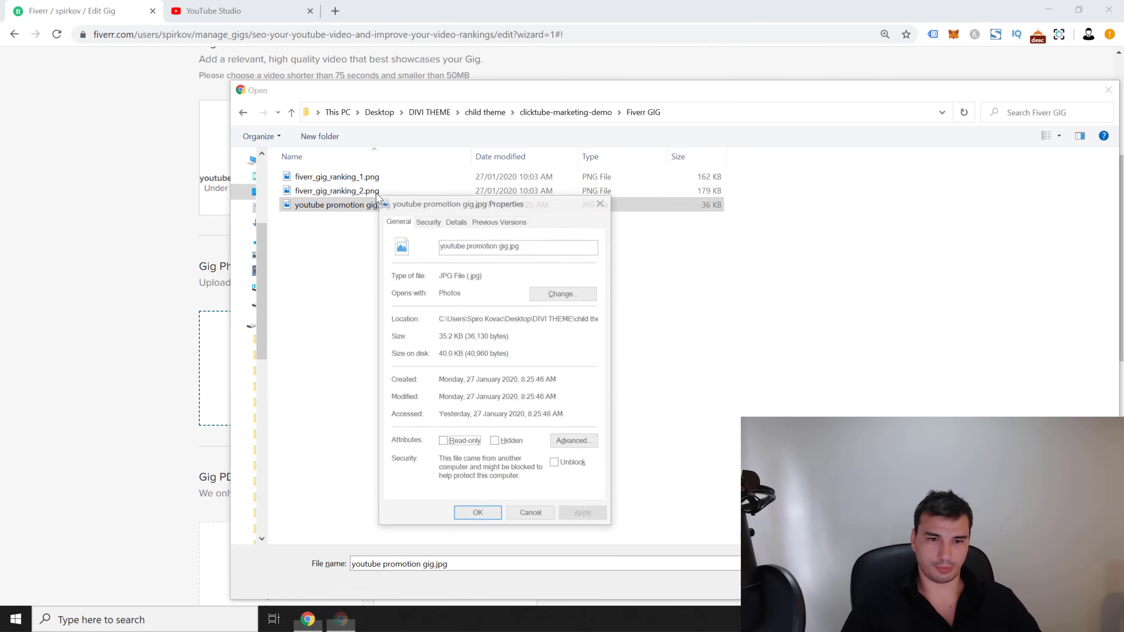
left_click(456, 221)
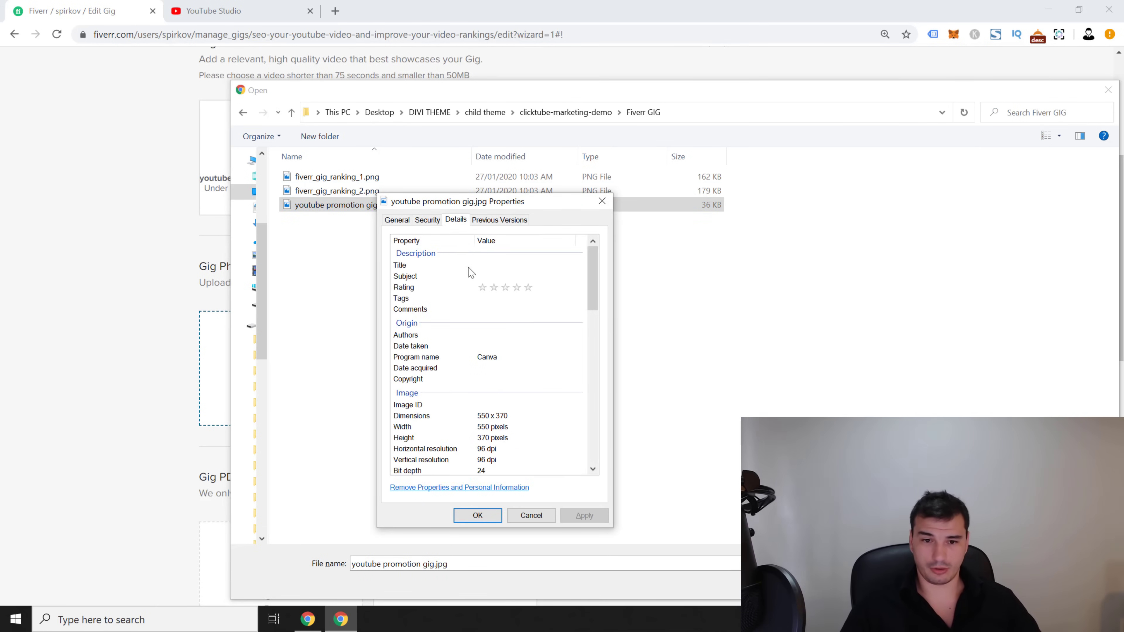
left_click(535, 276)
type("youtube promotion gig")
key("Return")
Set the JPG image's tags and comments to "youtube promotion gig" and apply the properties.
left_click(528, 288)
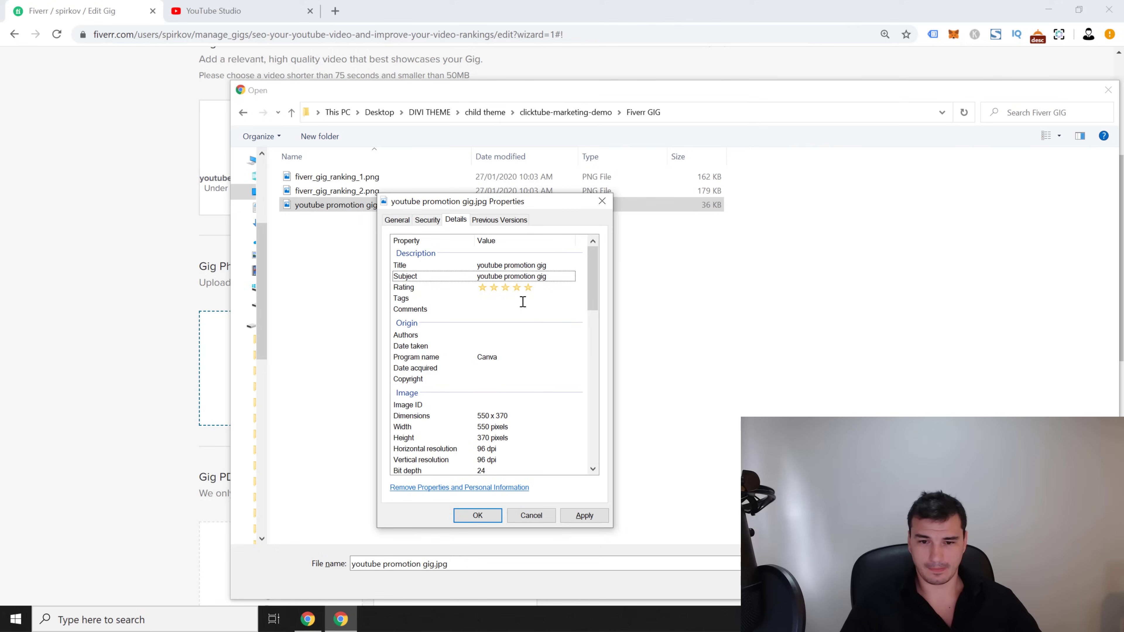
left_click(523, 300)
type("youtube promotion gig")
left_click(527, 288)
left_click(519, 309)
type("youtube promotion gig")
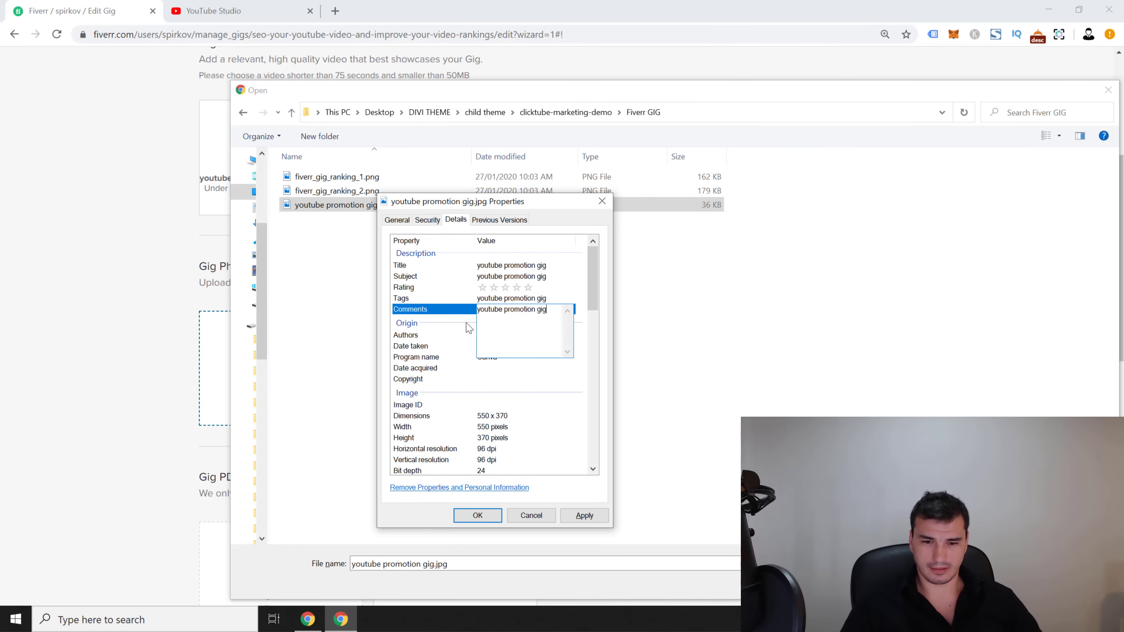
key("Return")
left_click(585, 516)
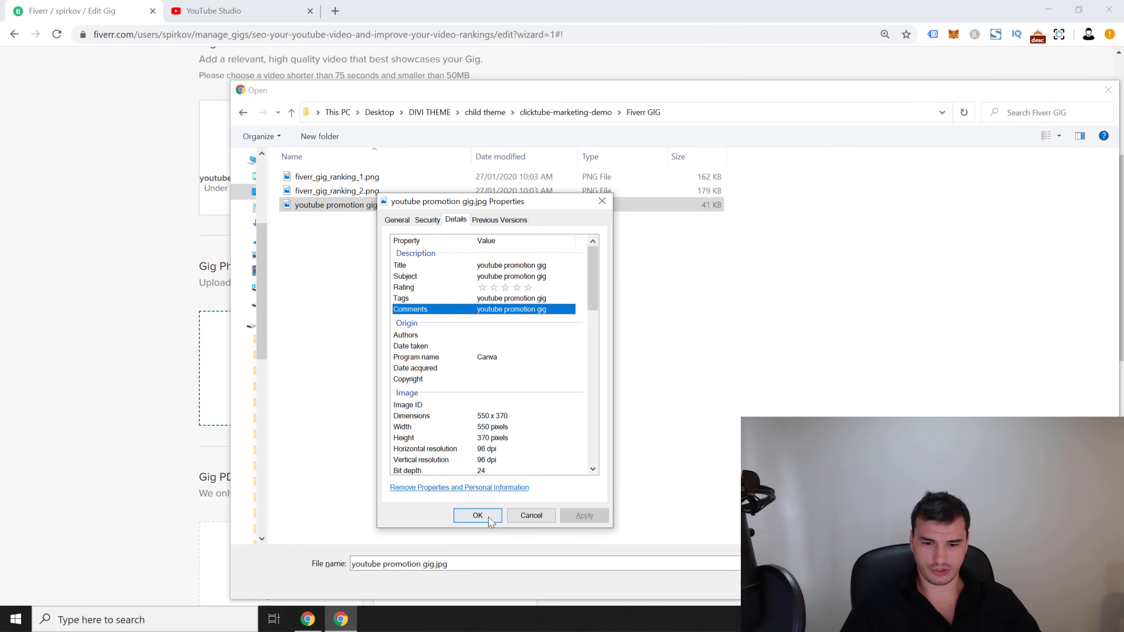
left_click(478, 516)
Rename the image fiverr_gig_ranking_1.png to video seo raking youtube.png.
left_click(346, 177)
right_click(353, 171)
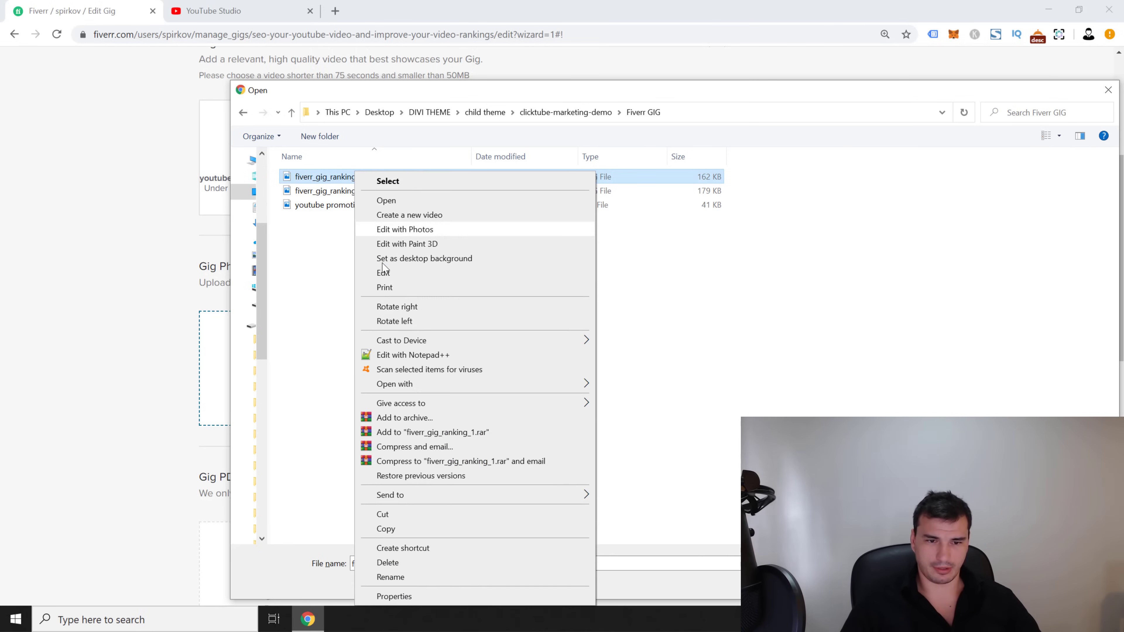
left_click(410, 576)
type("ran.png")
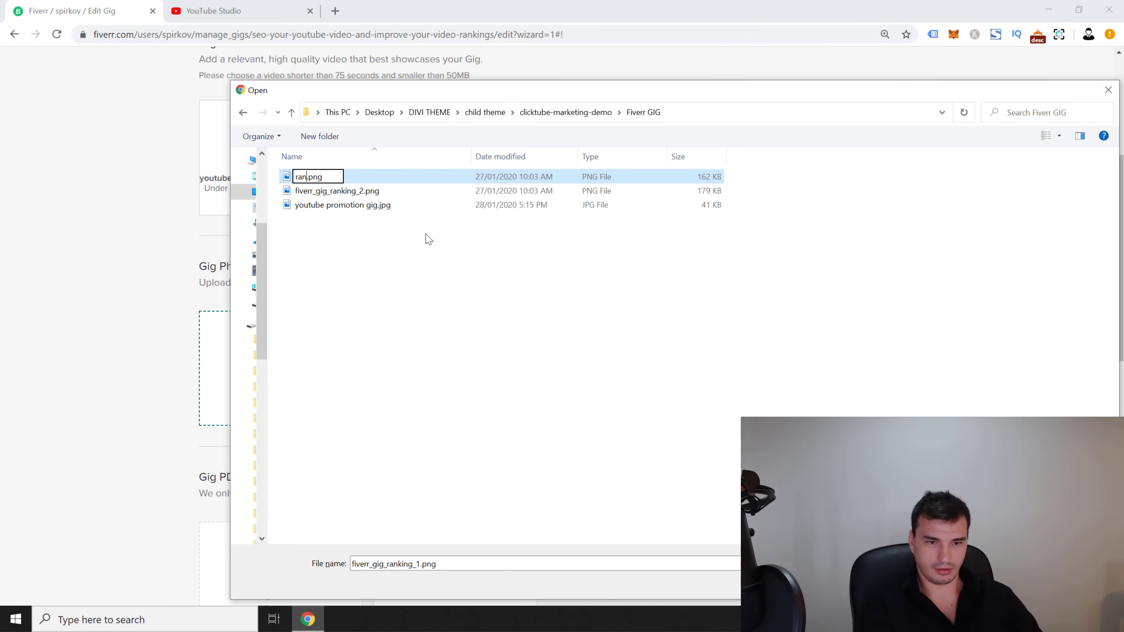
type("video seo raki")
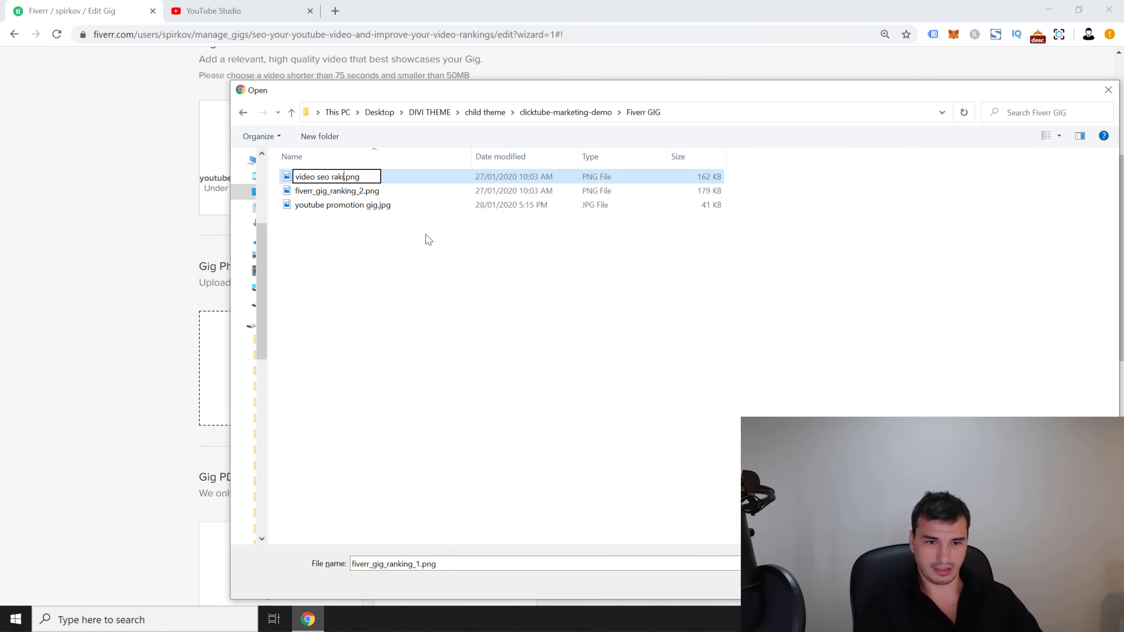
type("ng youtube")
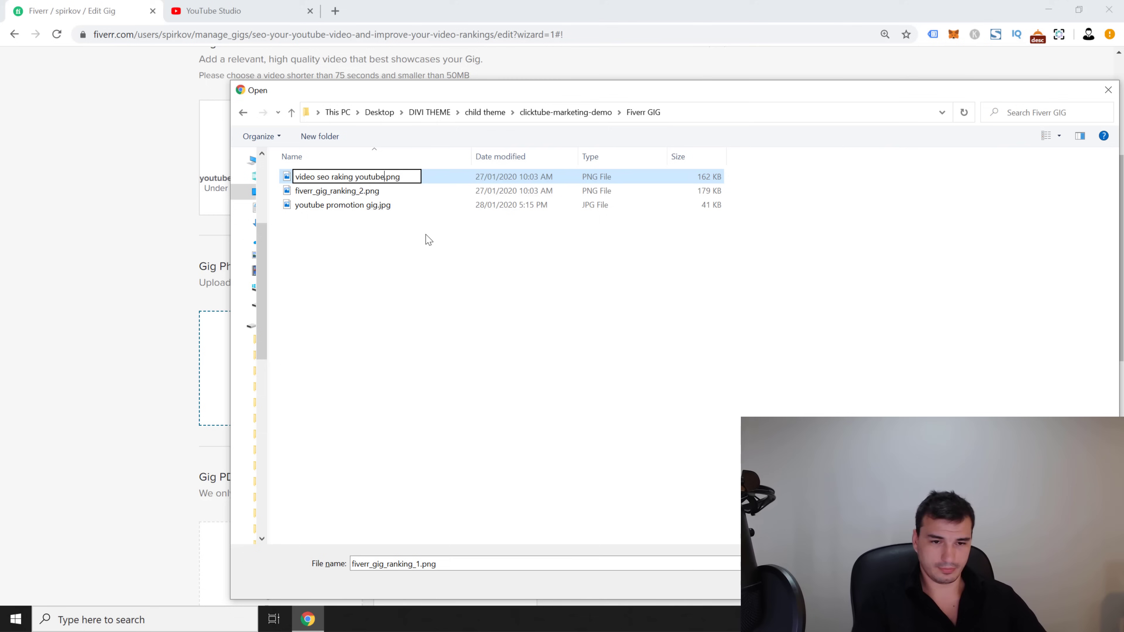
key("ctrl+shift+Left")
key("ctrl+shift+Left")
key("ctrl+shift+Left")
key("ctrl+shift+Left")
left_click(429, 240)
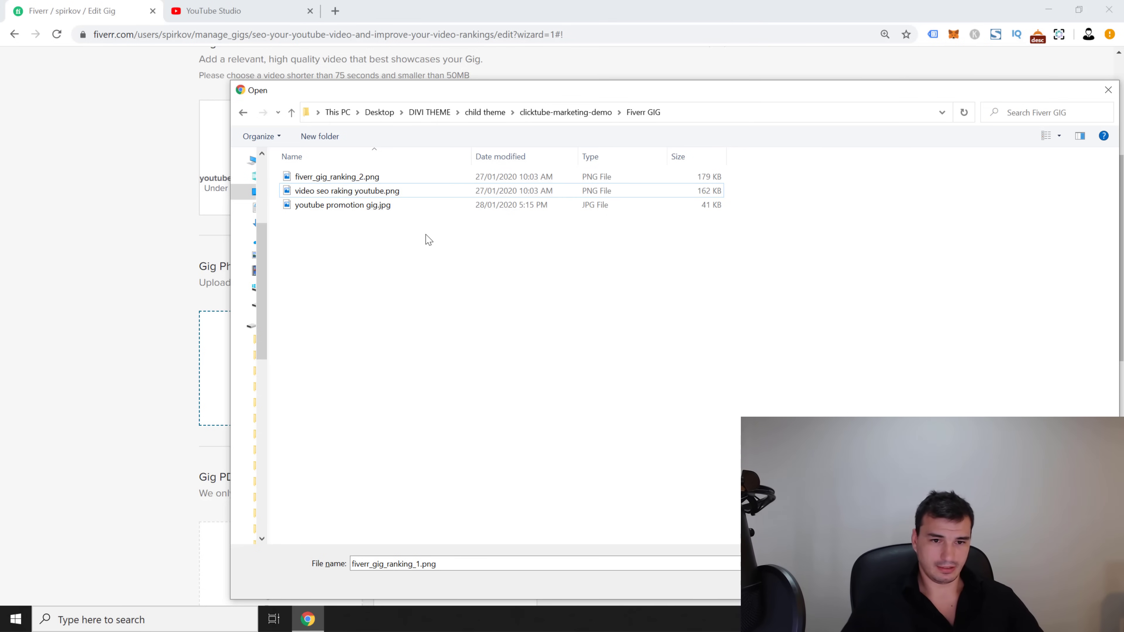
Examine the detailed properties of video seo raking youtube.png for editable description fields and close them.
right_click(370, 191)
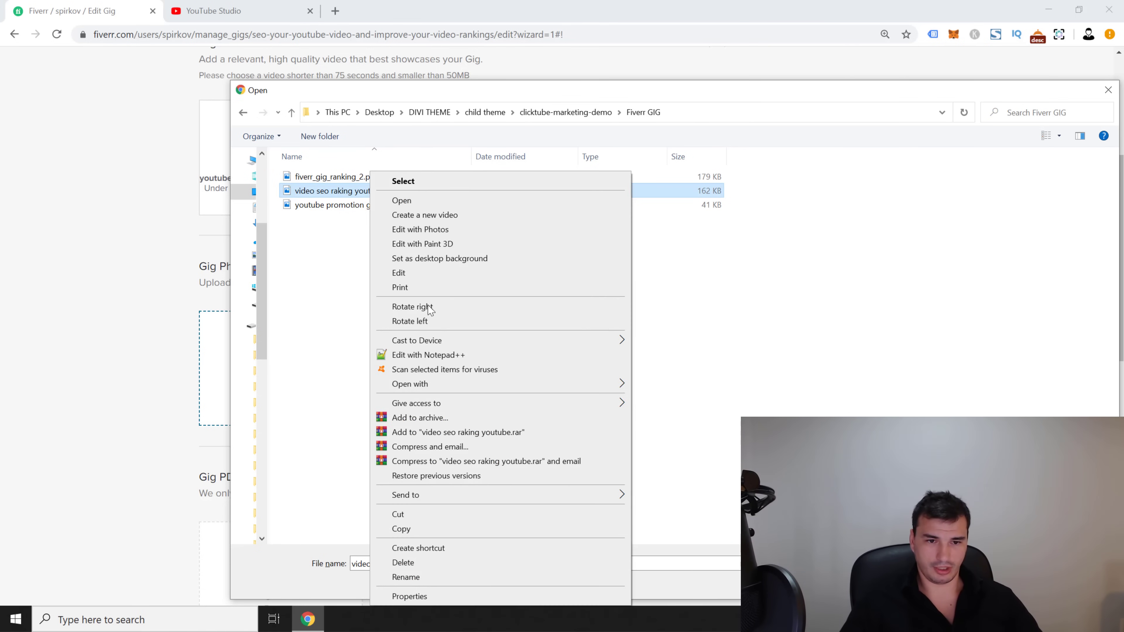
left_click(434, 594)
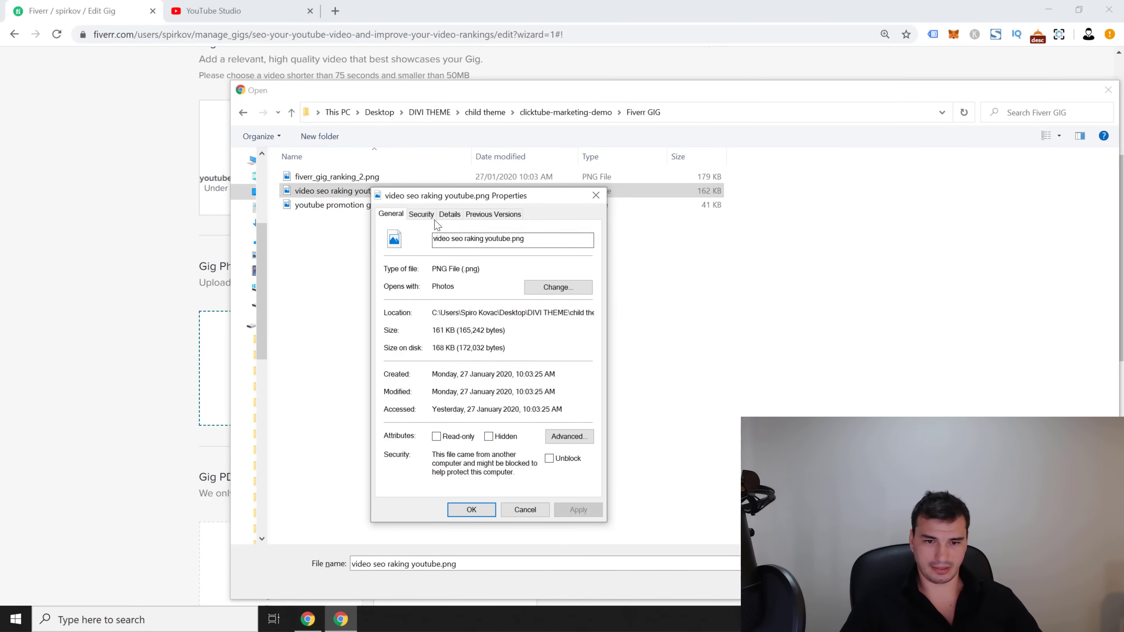
left_click(421, 214)
left_click(450, 215)
left_click(426, 214)
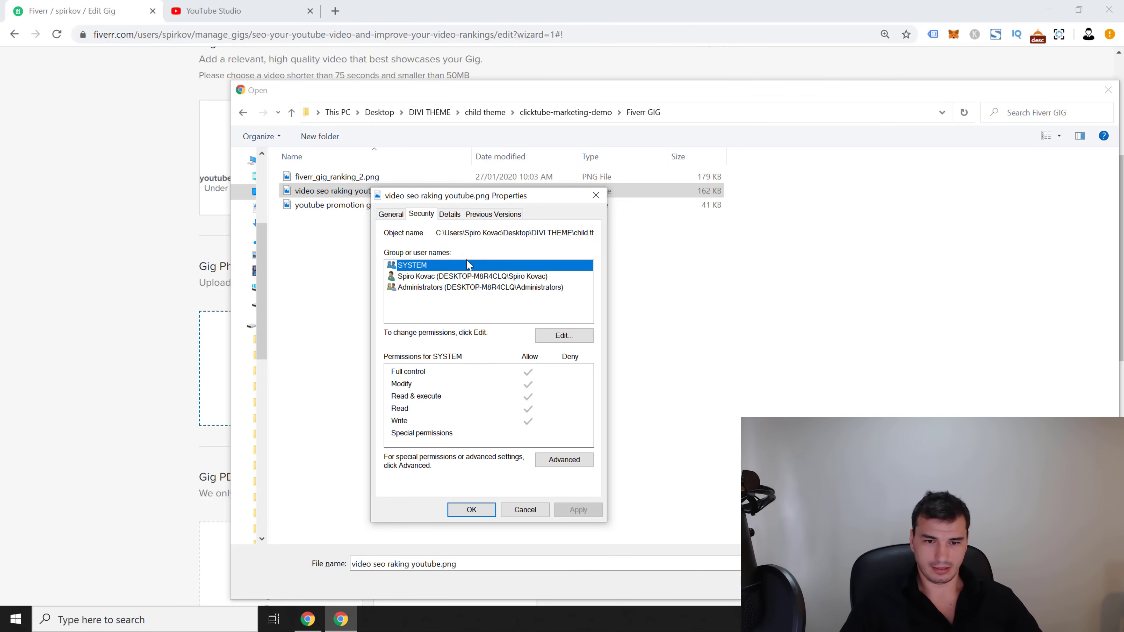
left_click(461, 215)
scroll(491, 292, "down", 1)
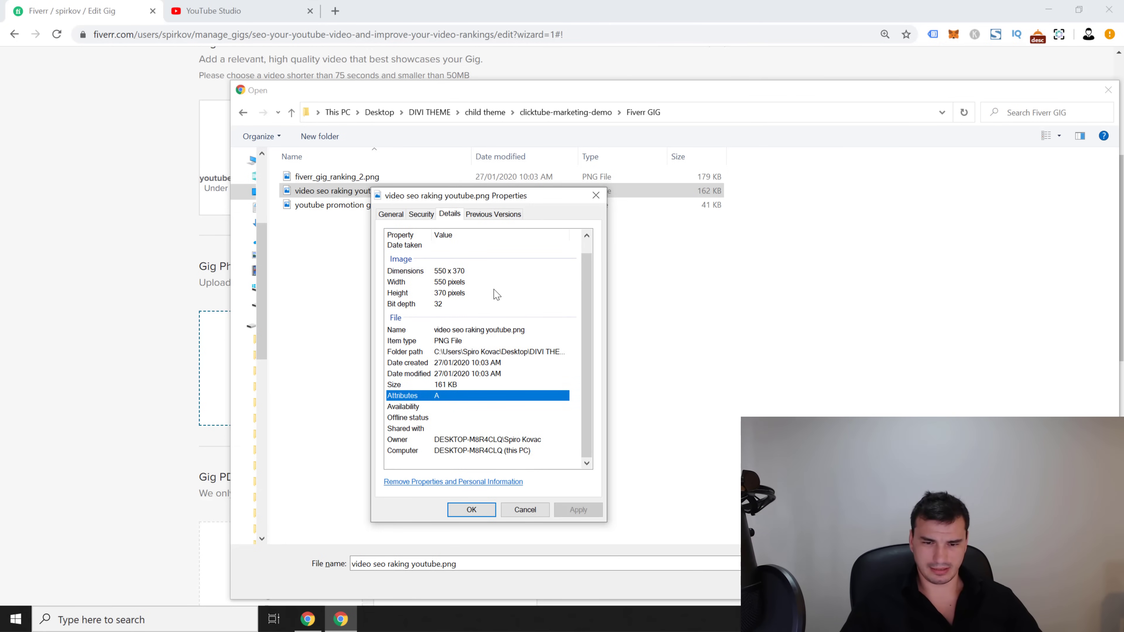
scroll(495, 293, "up", 2)
left_click(596, 195)
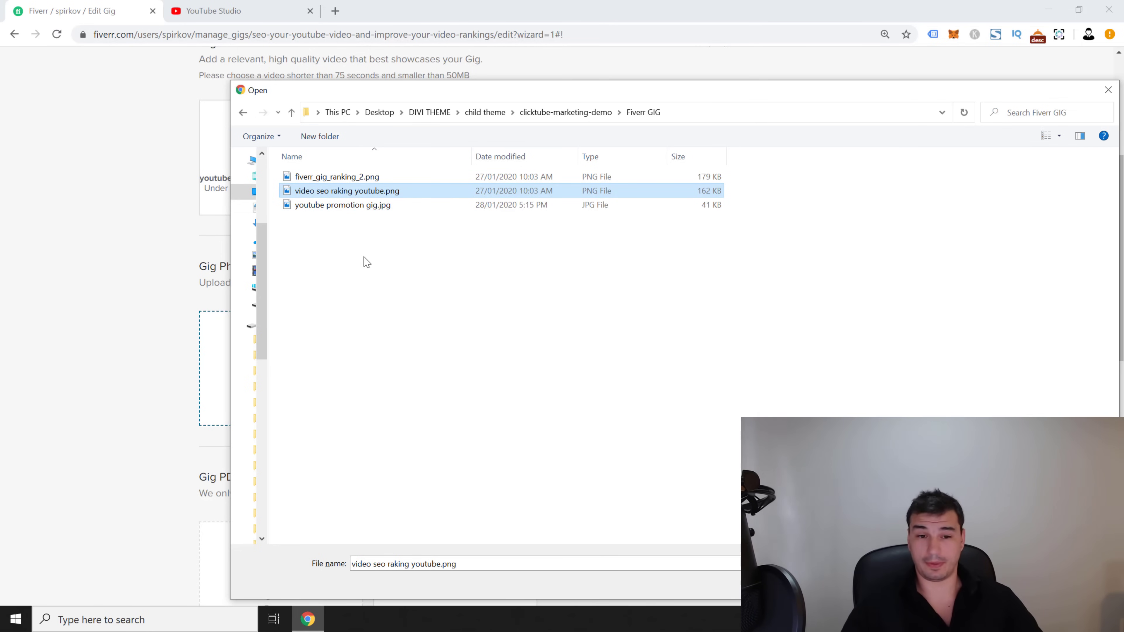
left_click(336, 256)
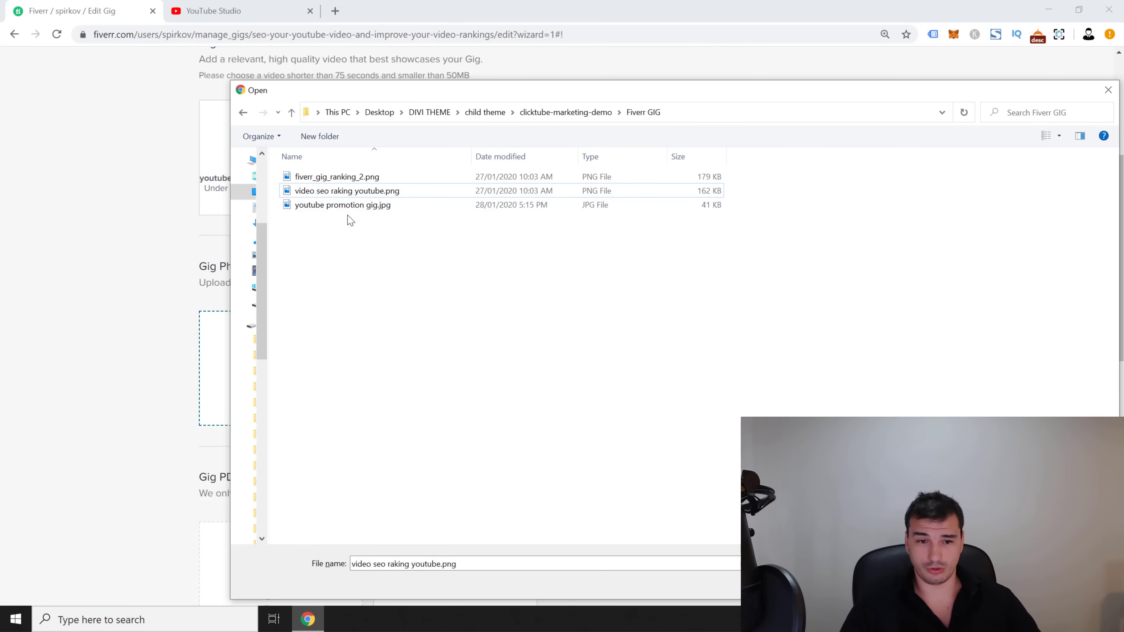
Upload youtube promotion gig.jpg, video seo raking youtube.png and fiverr_gig_ranking_2.png as the three gig photos, in that order.
double_click(346, 206)
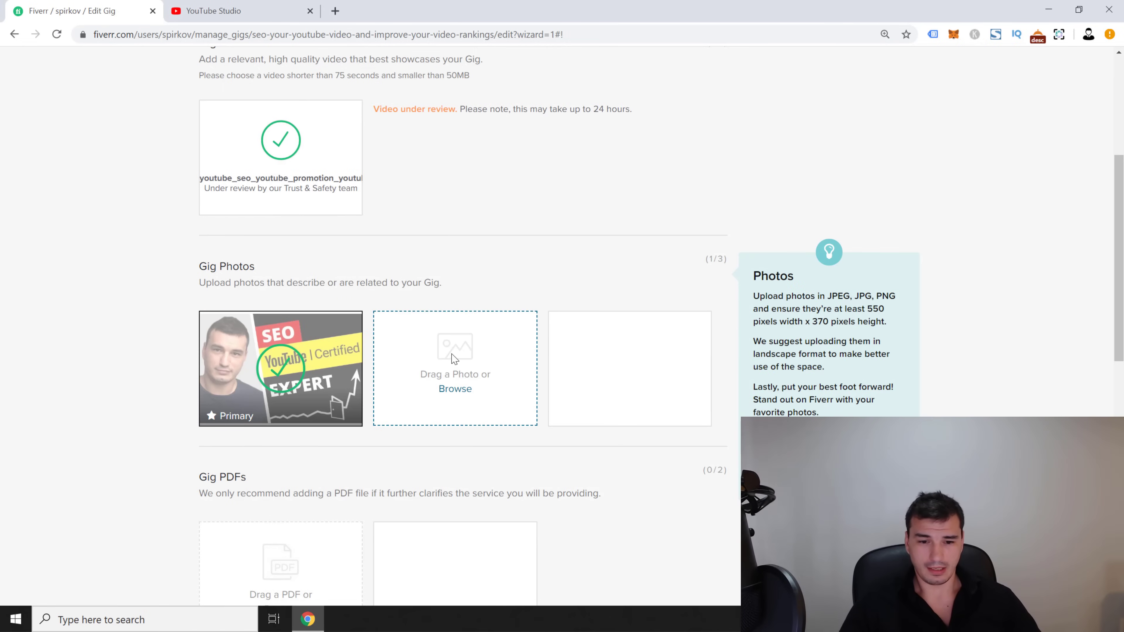
left_click(455, 389)
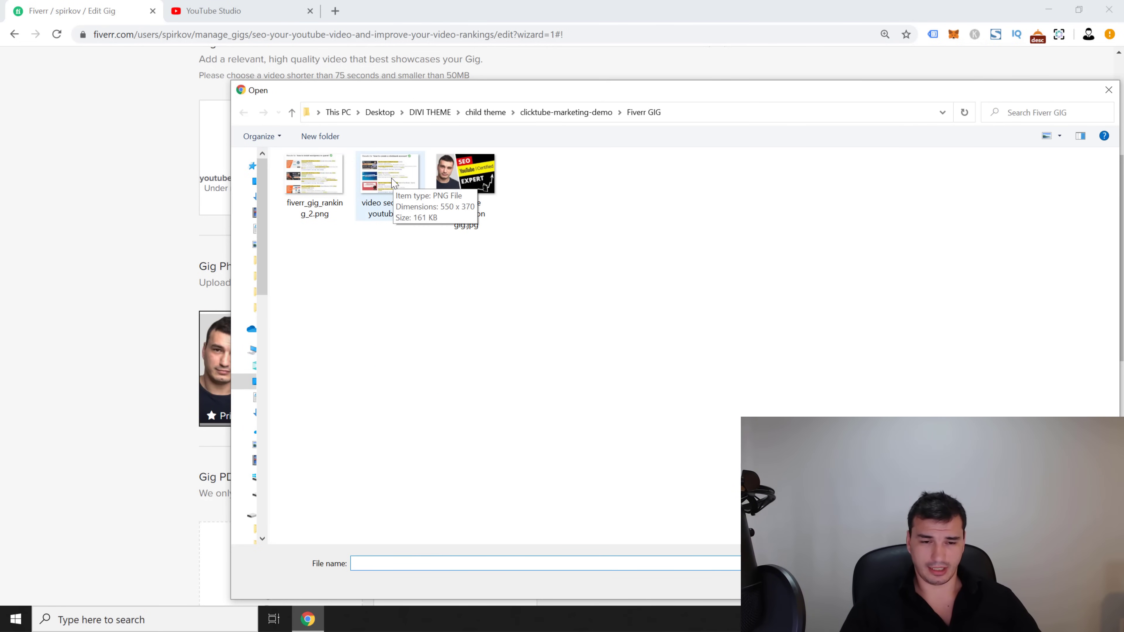
double_click(391, 182)
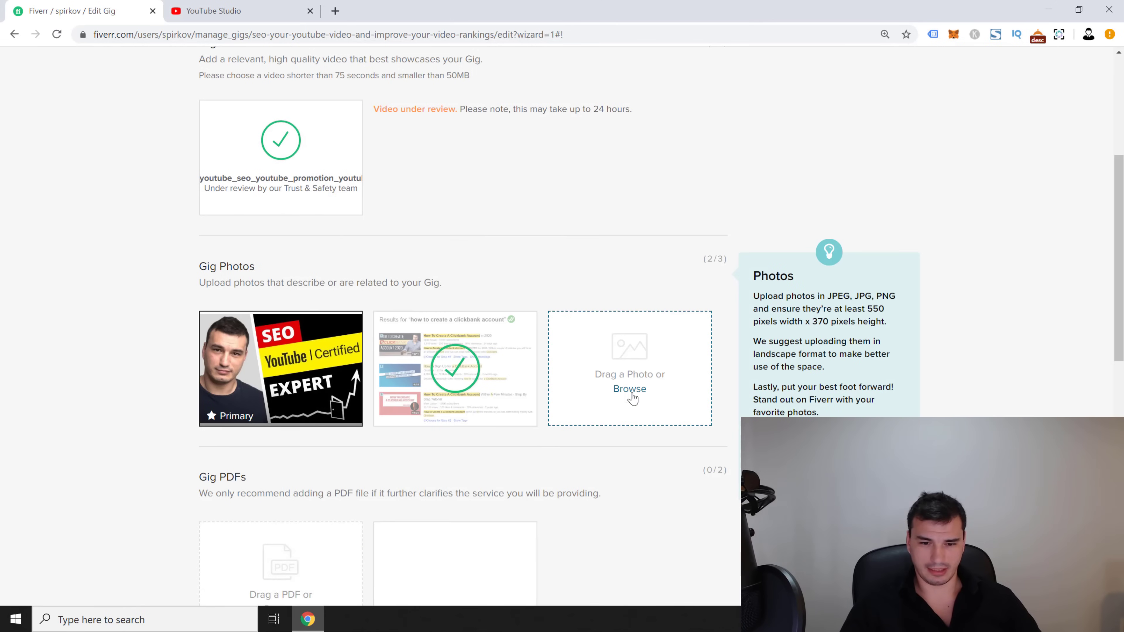
left_click(629, 389)
double_click(311, 182)
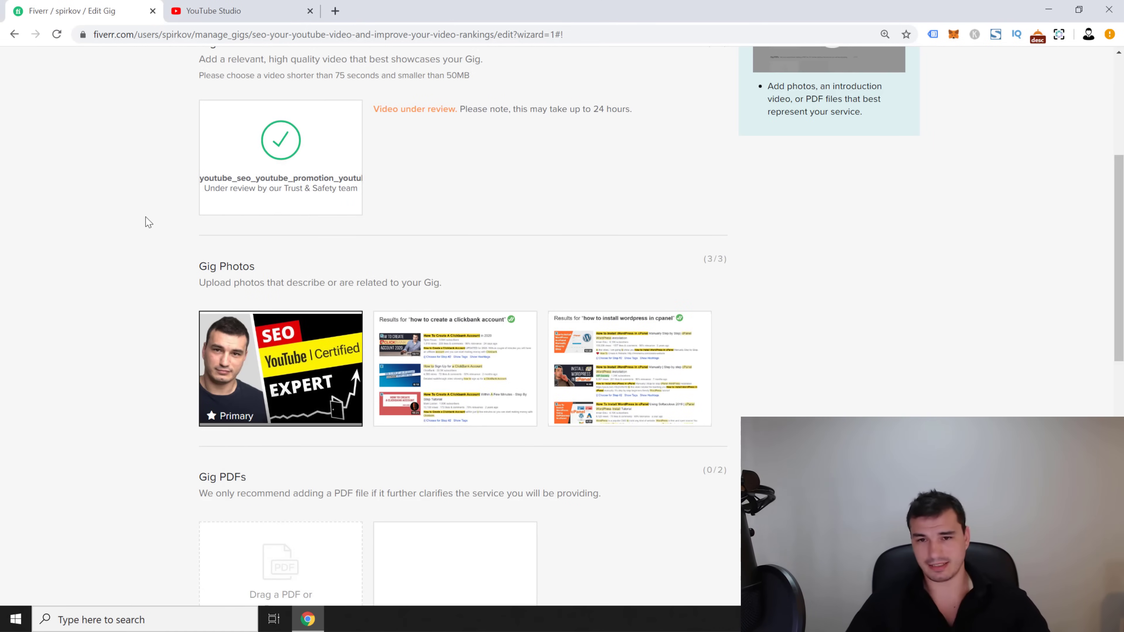
Leave the gig PDFs empty, save the gallery and continue to the publishing stage.
mouse_move(416, 338)
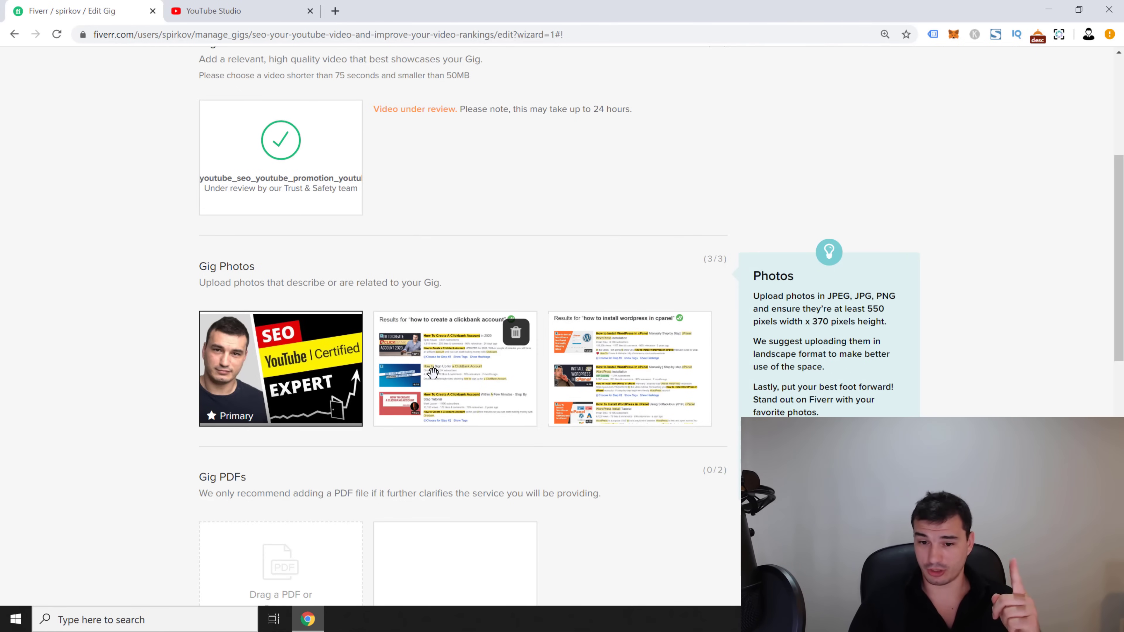
mouse_move(664, 396)
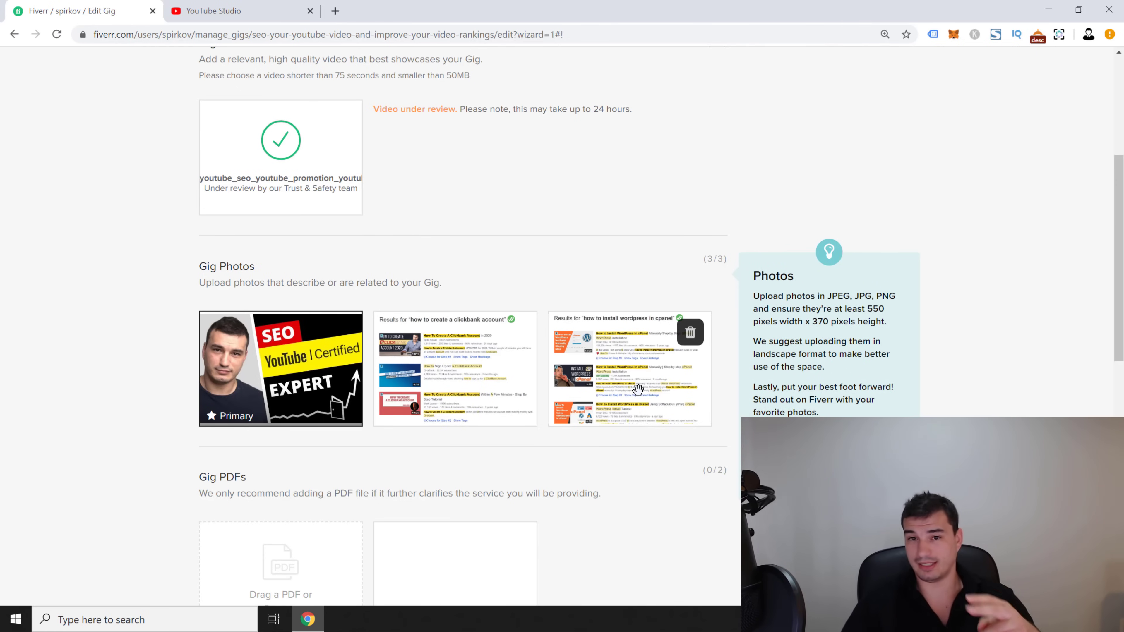
mouse_move(368, 170)
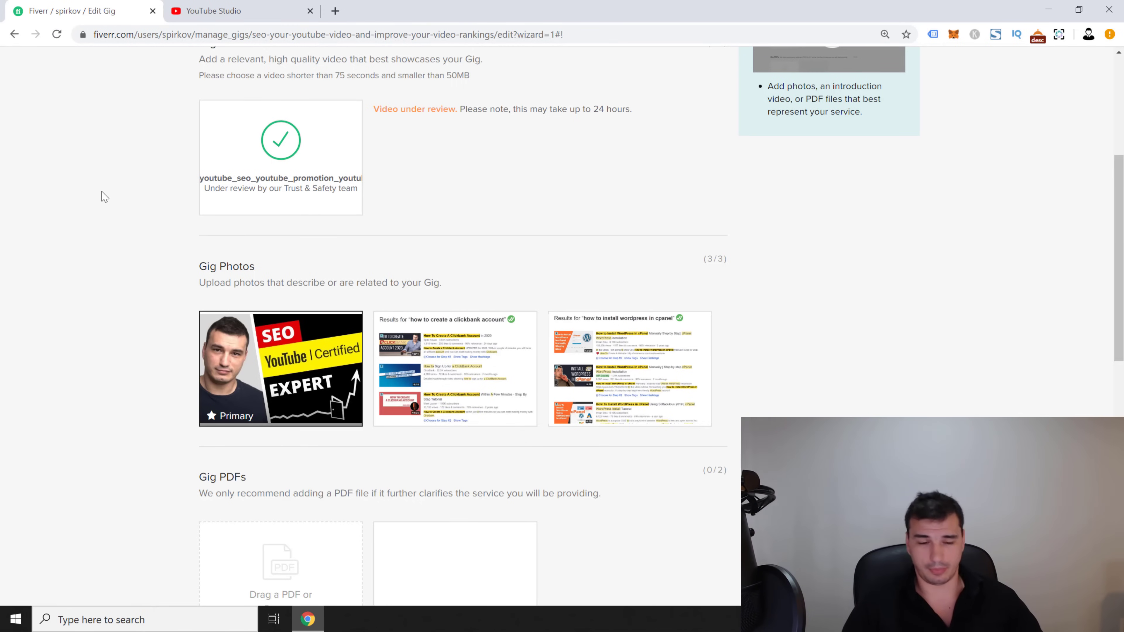
scroll(106, 243, "down", 2)
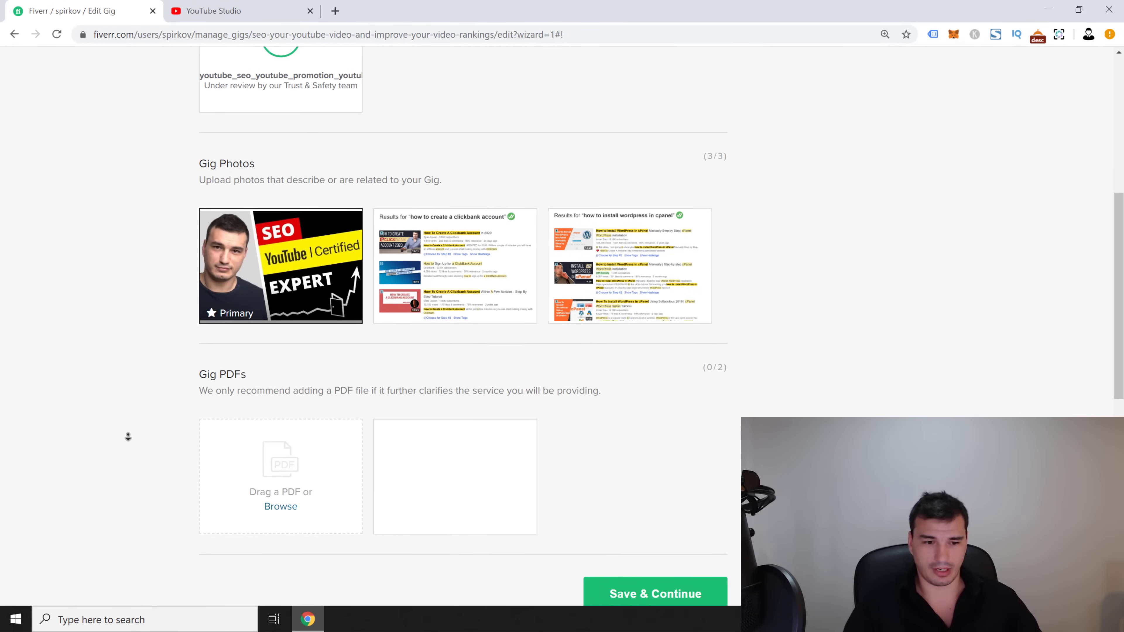
scroll(125, 435, "down", 2)
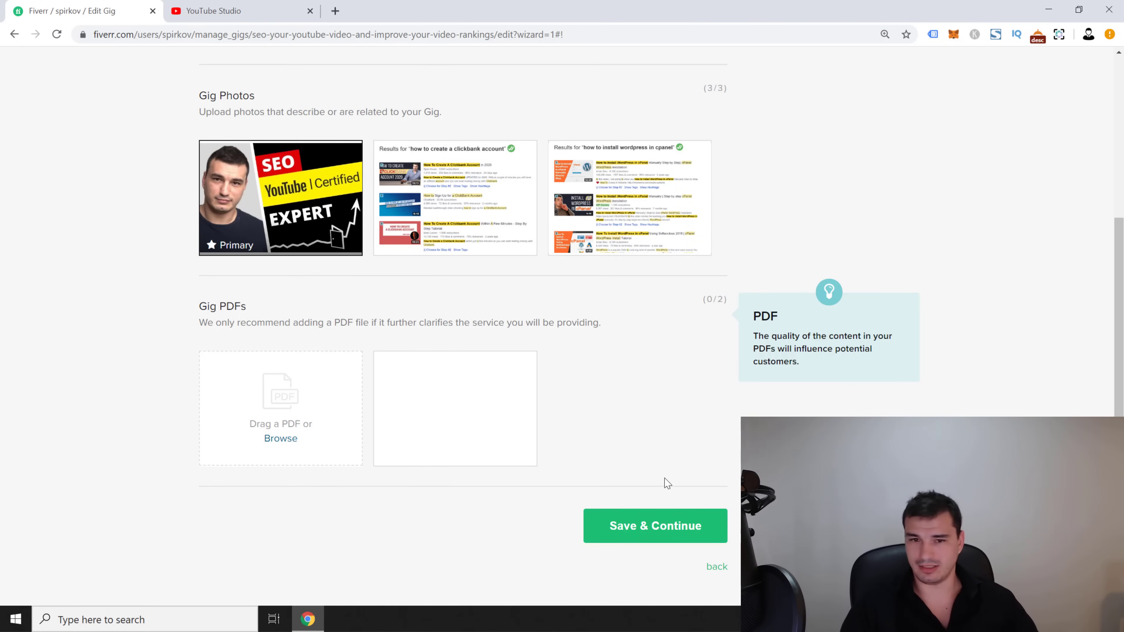
left_click(662, 527)
Publish the finished gig on the marketplace.
scroll(525, 379, "down", 1)
scroll(508, 307, "up", 2)
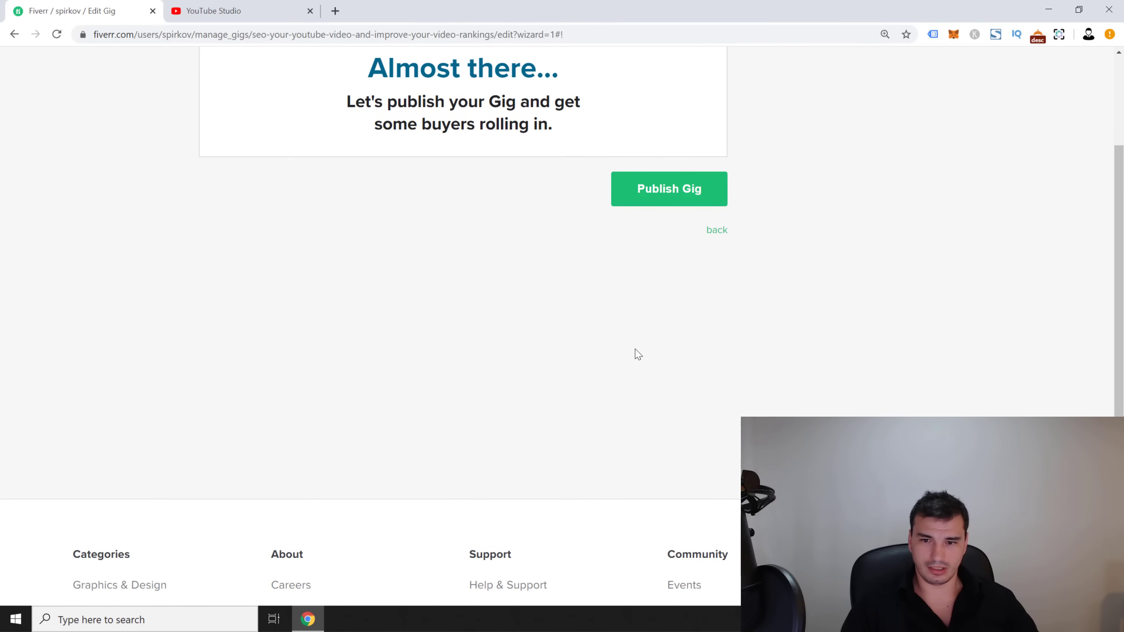
scroll(728, 340, "up", 4)
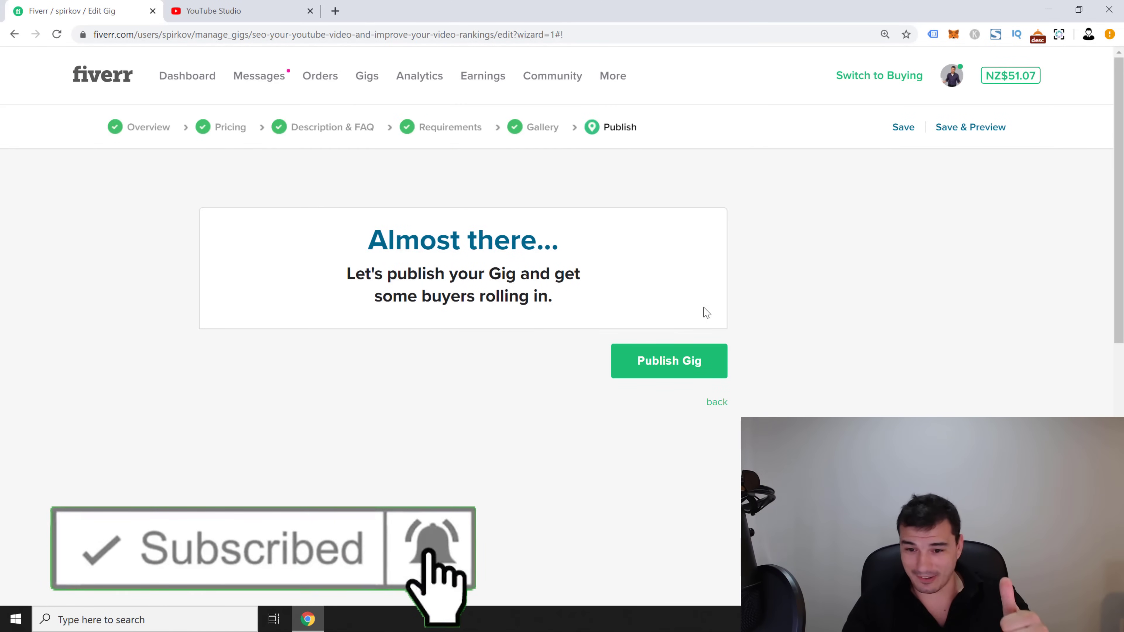
left_click(646, 371)
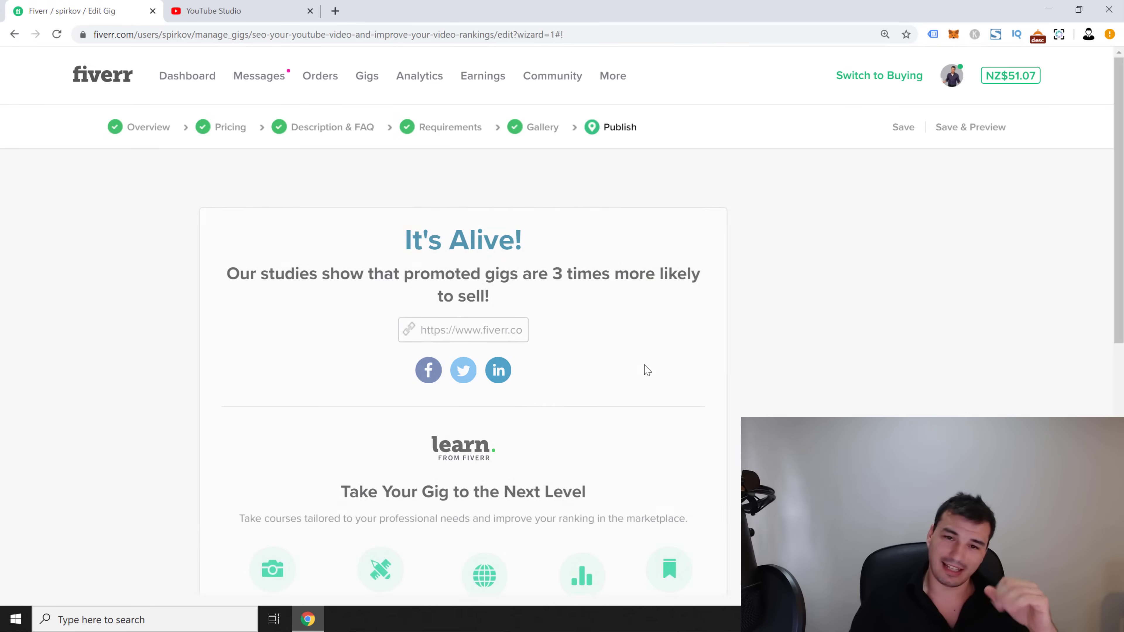